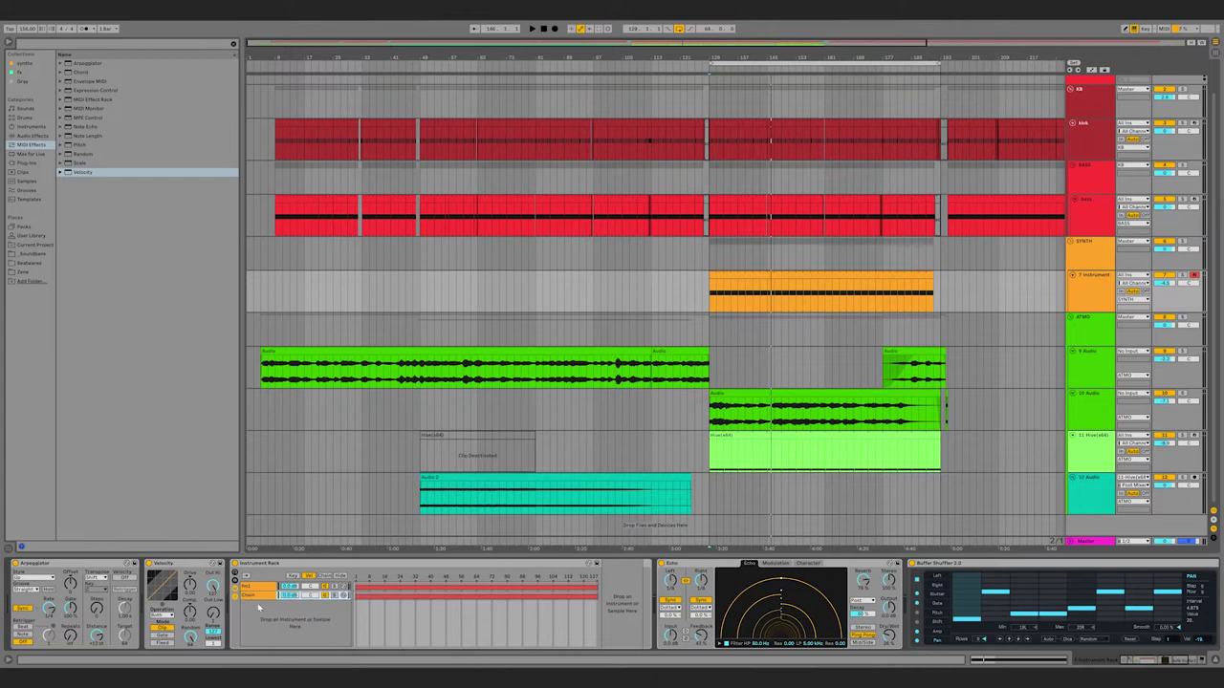
- Find the Vital plug-in in the browser and add it to the empty chain of the Instrument Rack
left_click(24, 164)
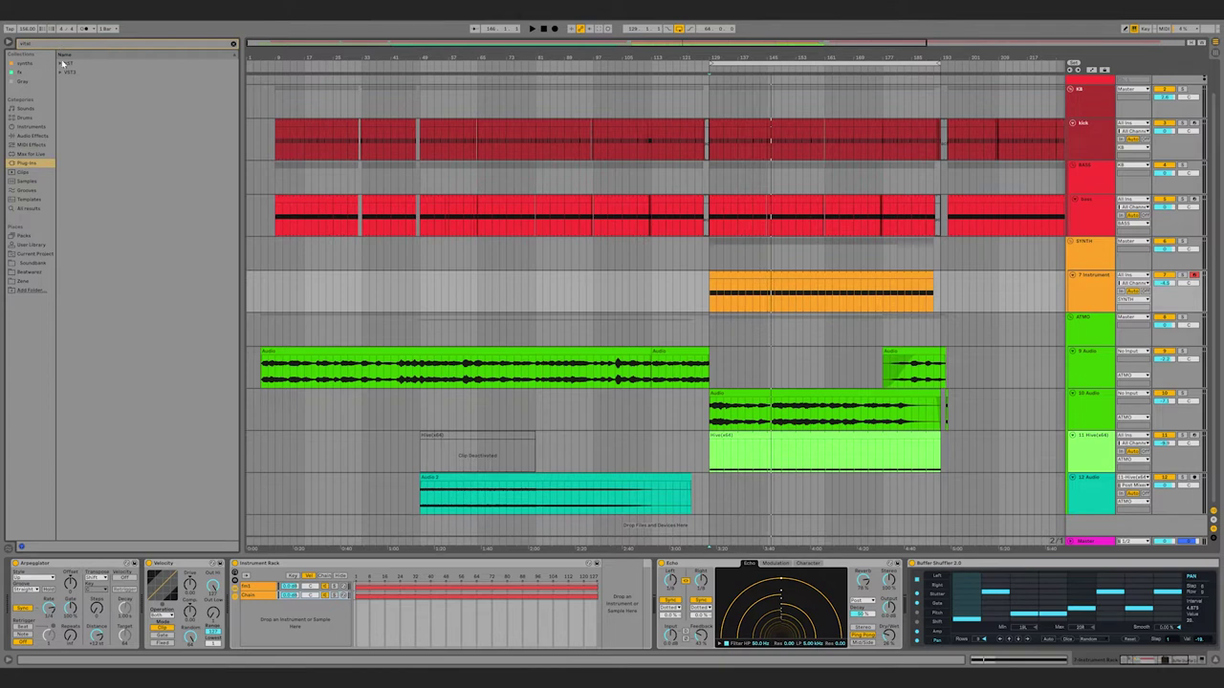
left_click_drag(72, 72, 177, 289)
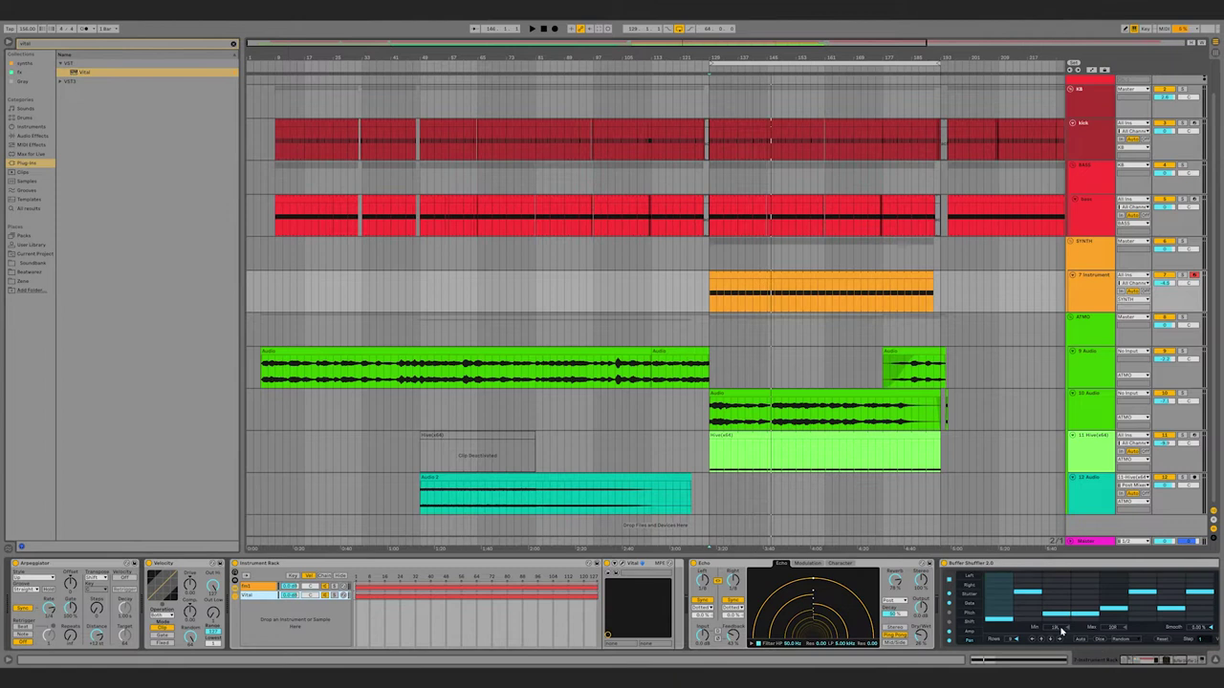
left_click_drag(1175, 664, 1182, 663)
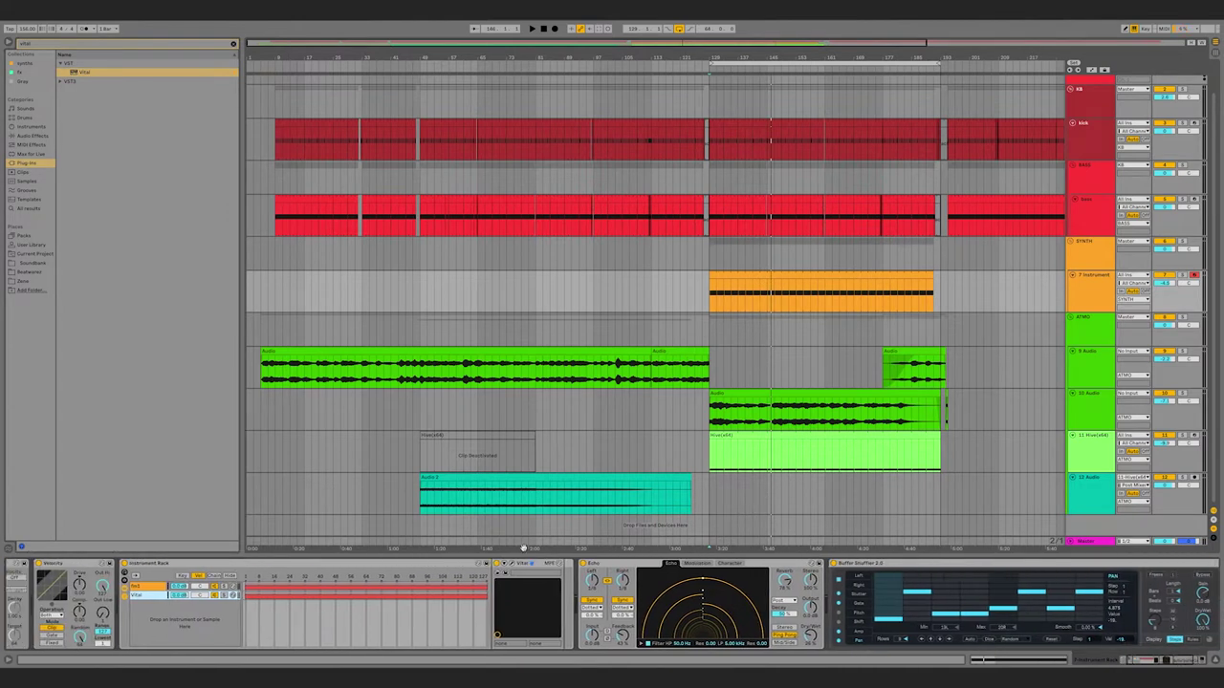
- Mute the first chain in the Instrument Rack and turn off the Velocity MIDI effect
left_click(218, 587)
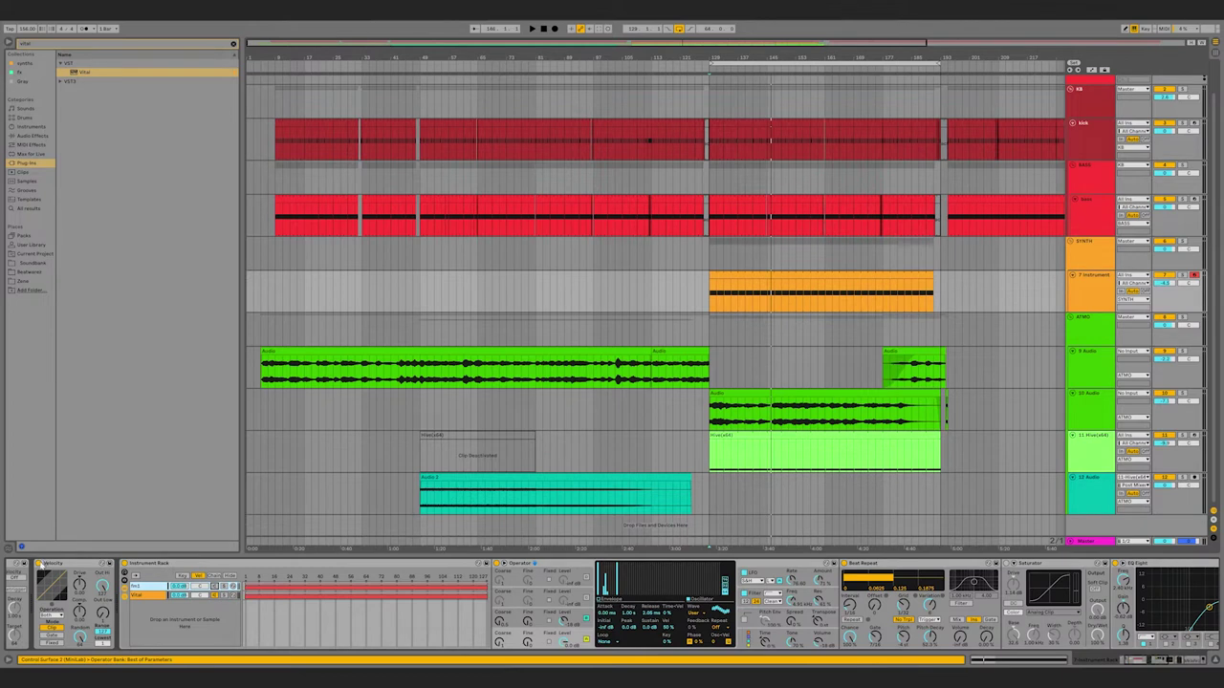
scroll(1152, 631, "left", 3)
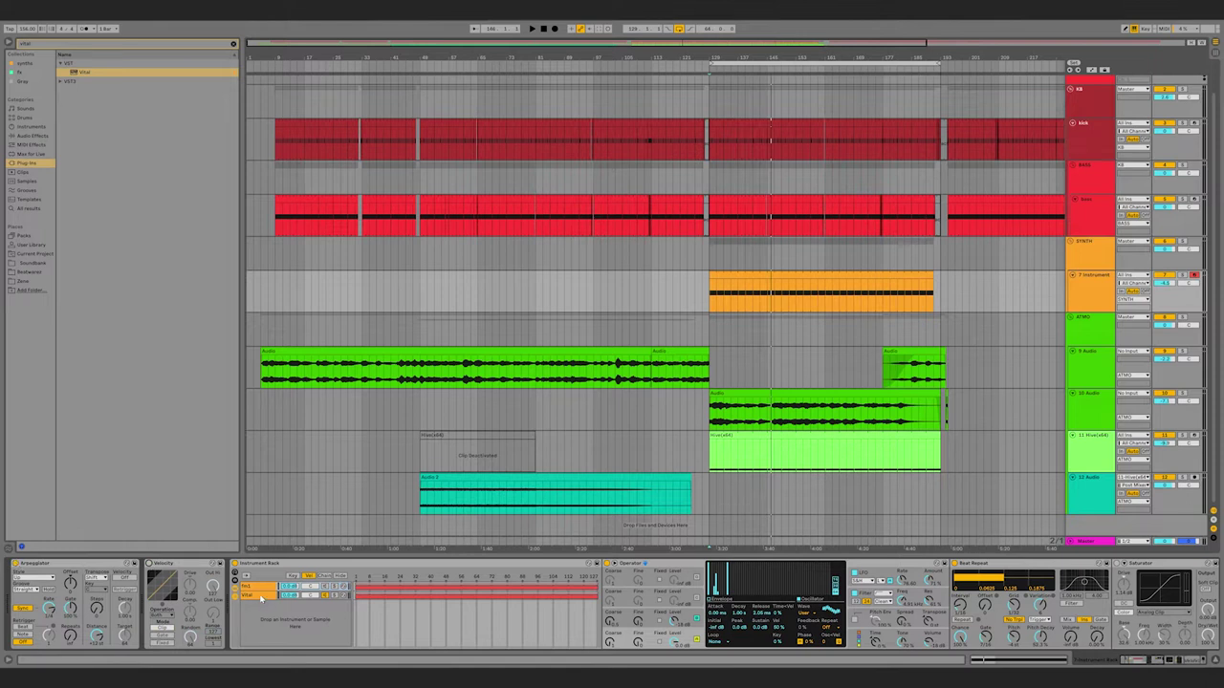
- Load the formingFrequency preset from the darkinteger preset folder into the rack's Vital synth
left_click(260, 596)
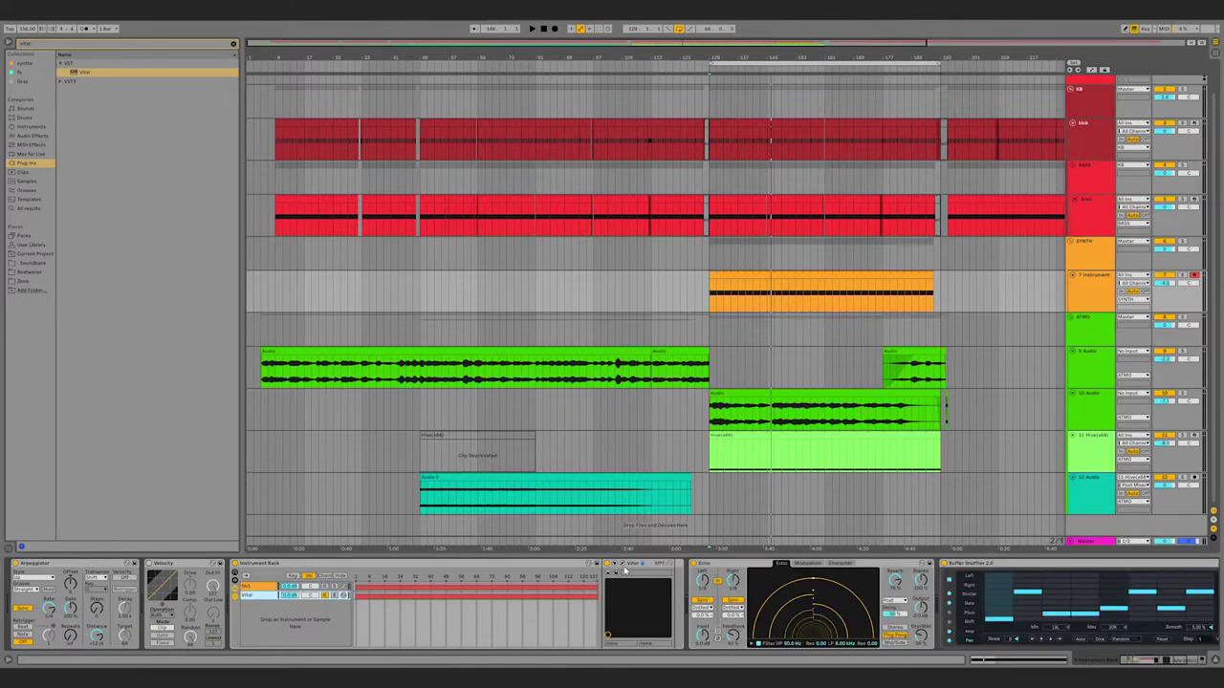
left_click(618, 564)
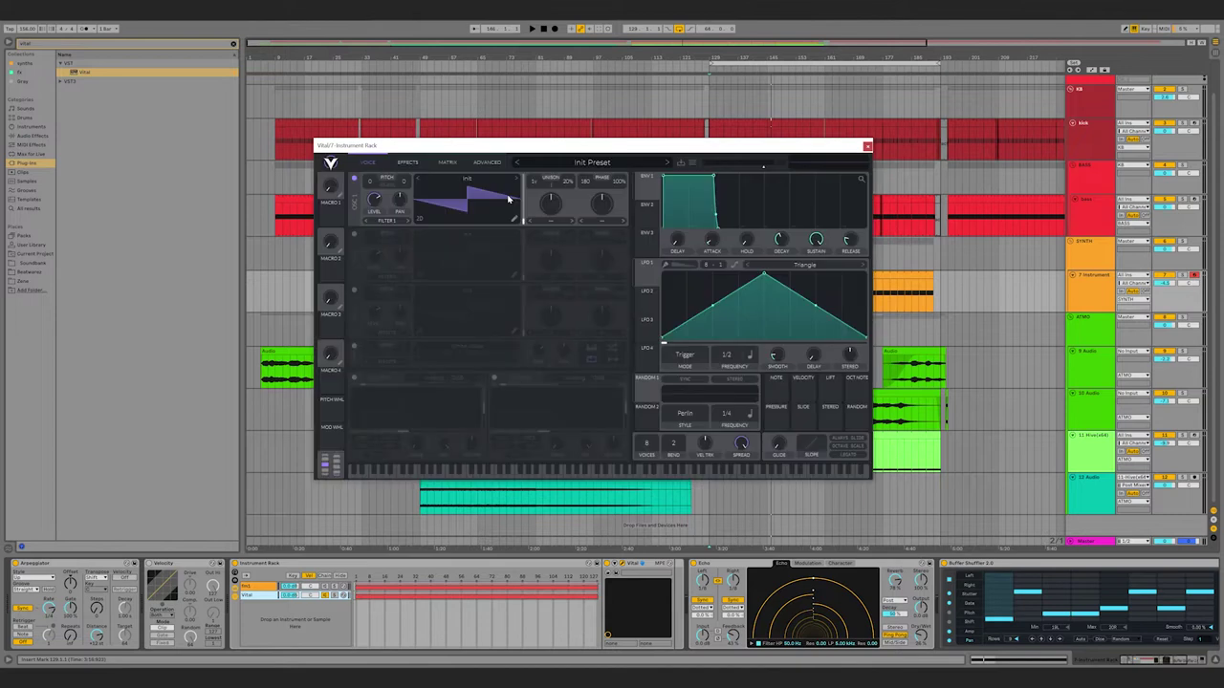
left_click(552, 168)
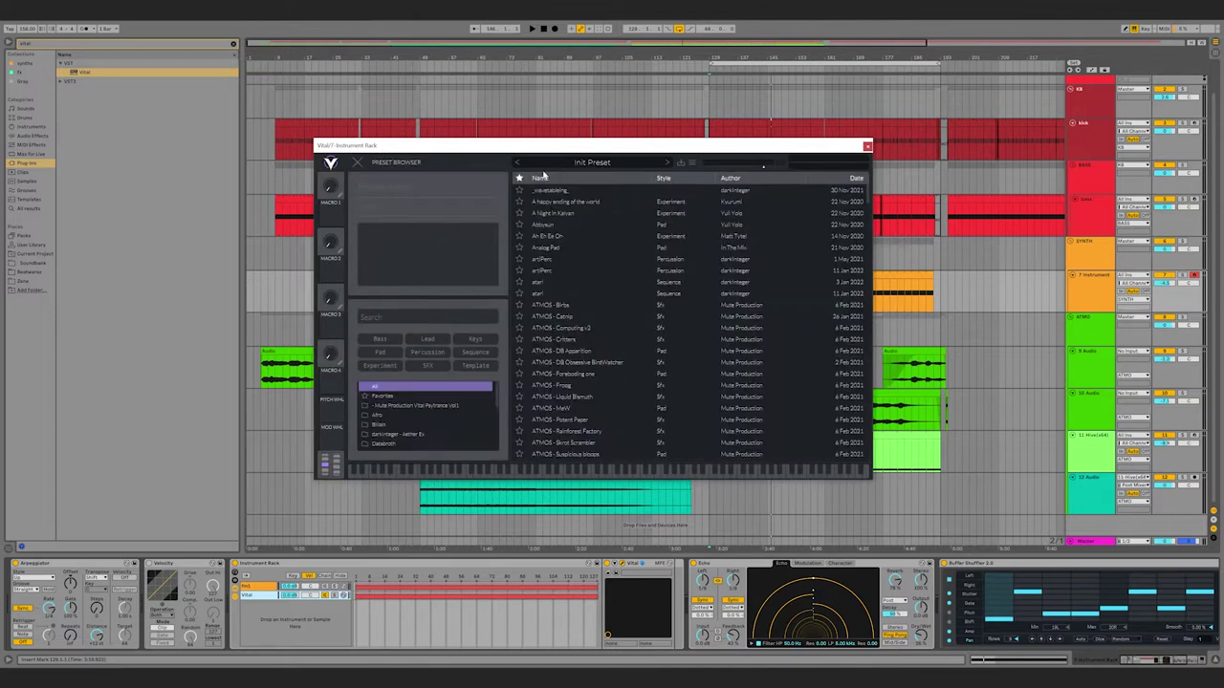
left_click(392, 435)
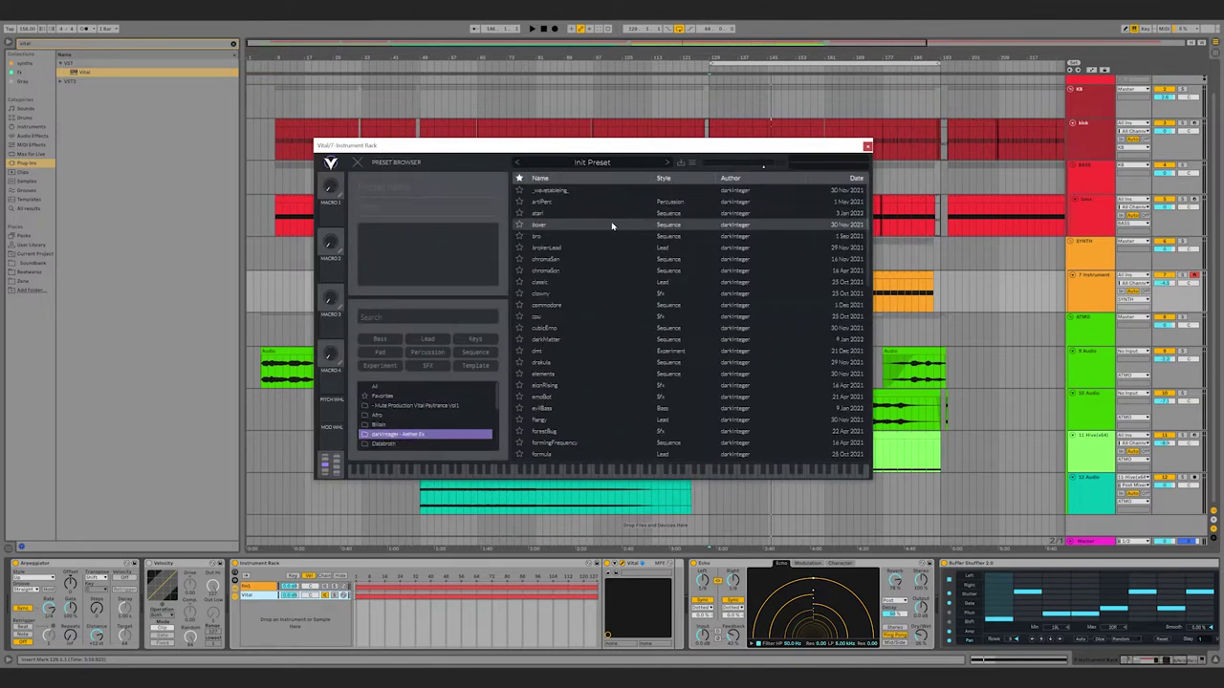
left_click(567, 445)
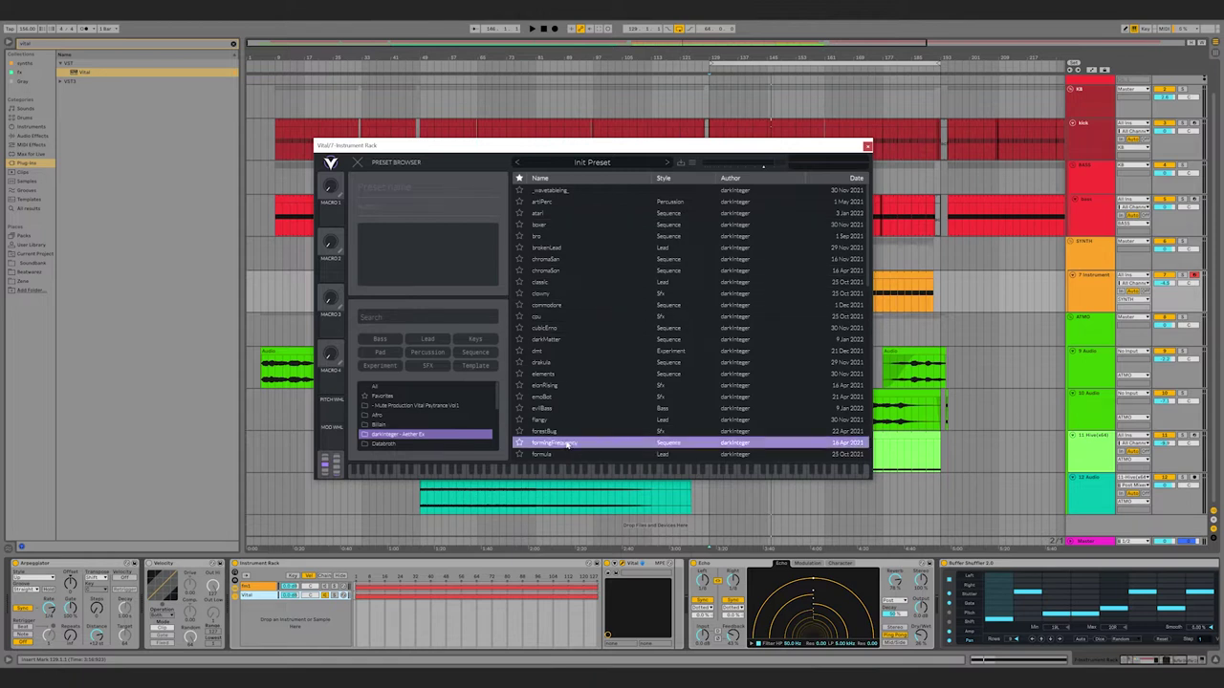
left_click(868, 147)
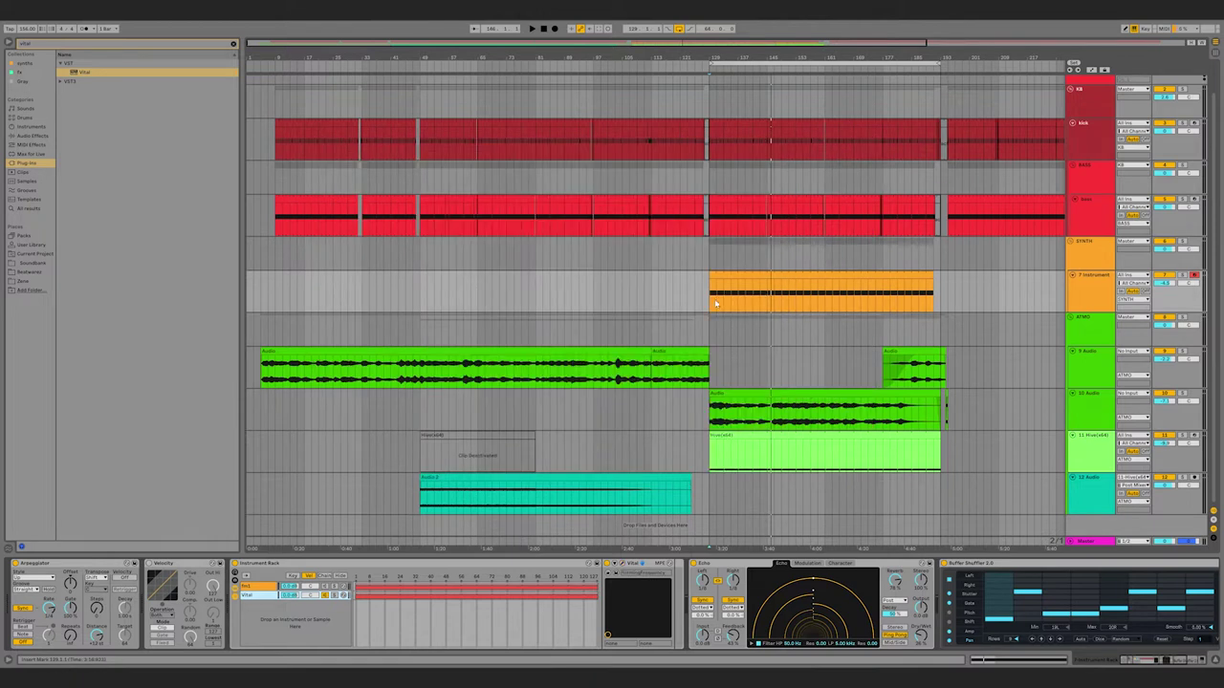
- Play the arrangement from the start of the orange 7 Instrument clip and list the Audio Effects in the browser
left_click(713, 304)
key("space")
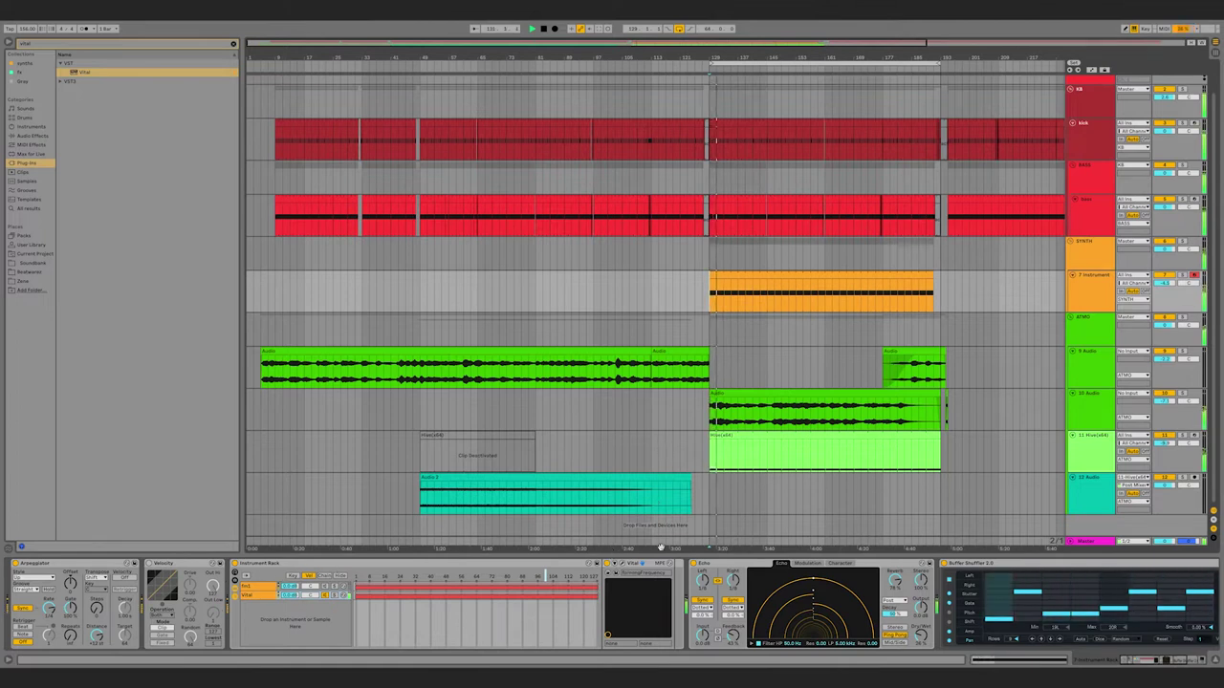
left_click(233, 44)
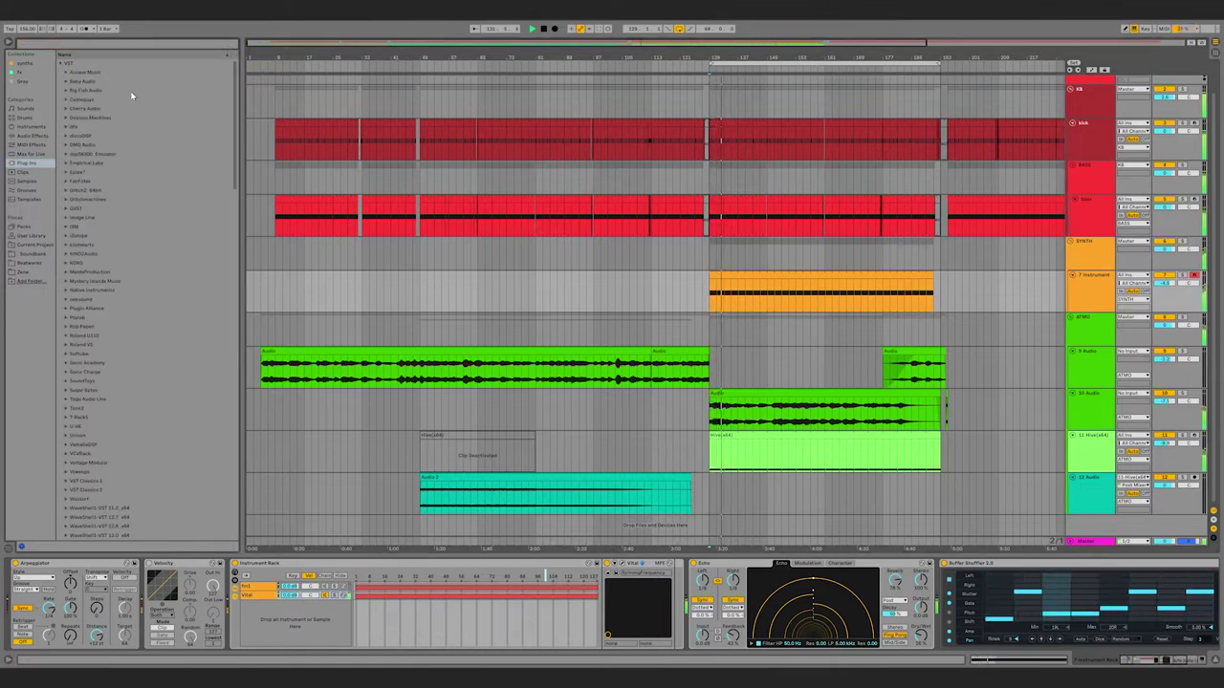
left_click(25, 137)
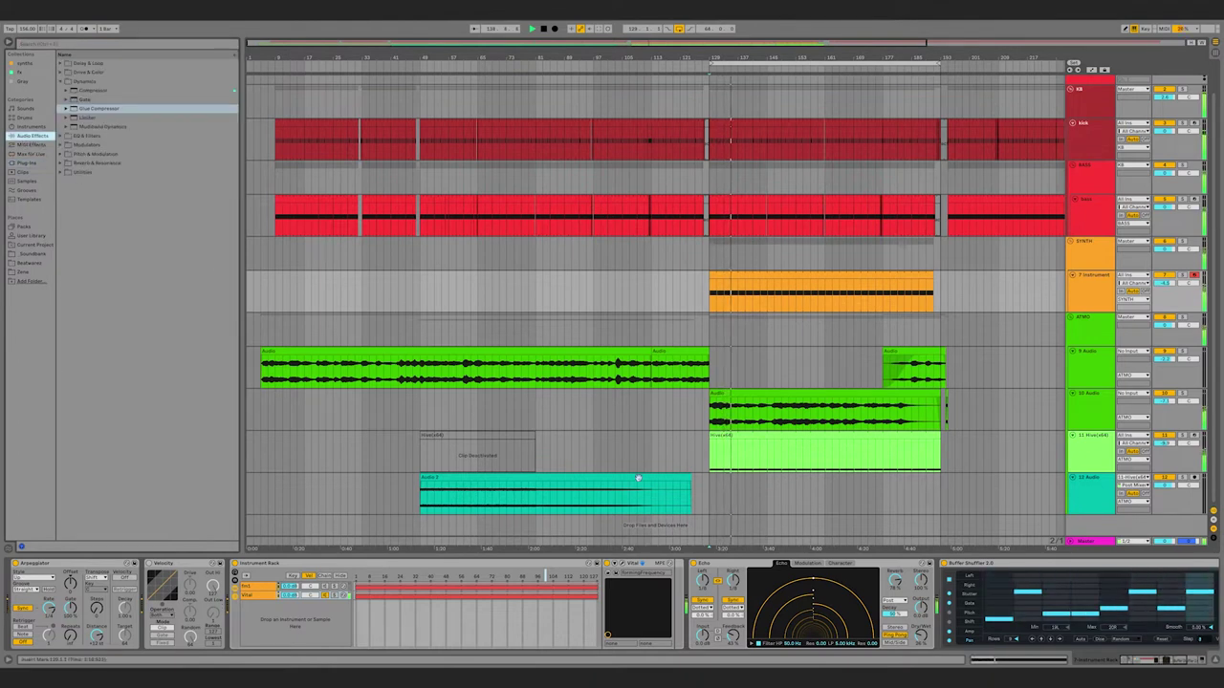
- Turn off the Reverb and Delay effects inside the Vital synth
left_click(623, 569)
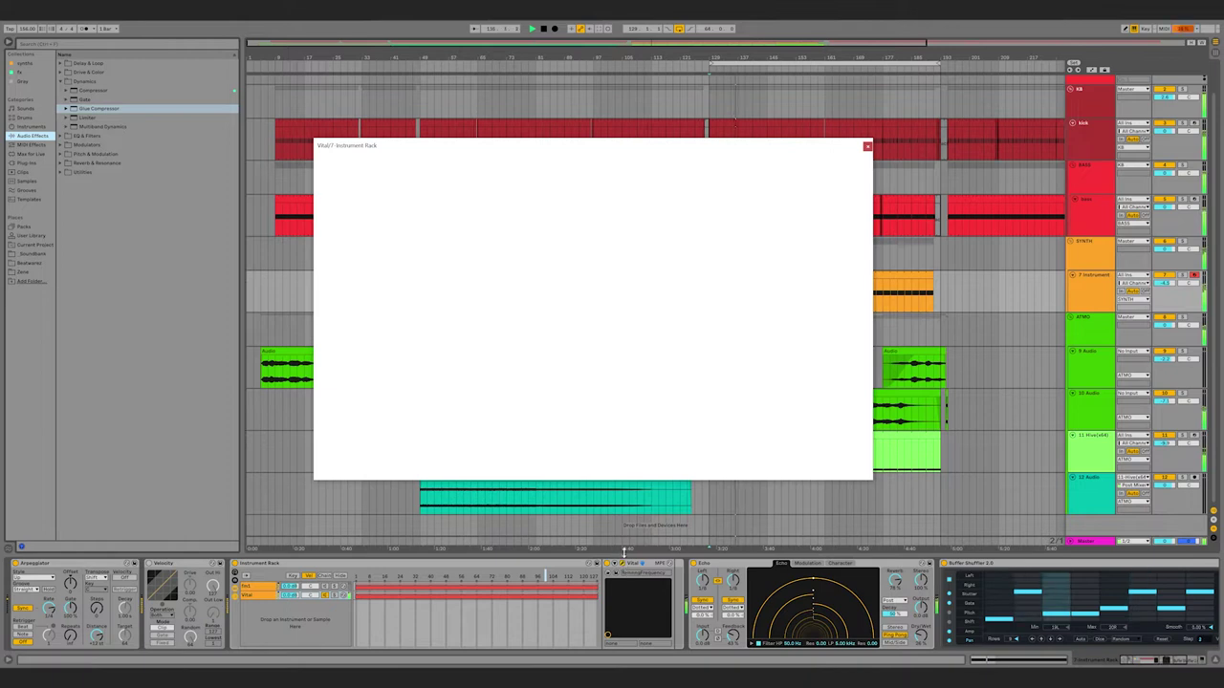
left_click(409, 162)
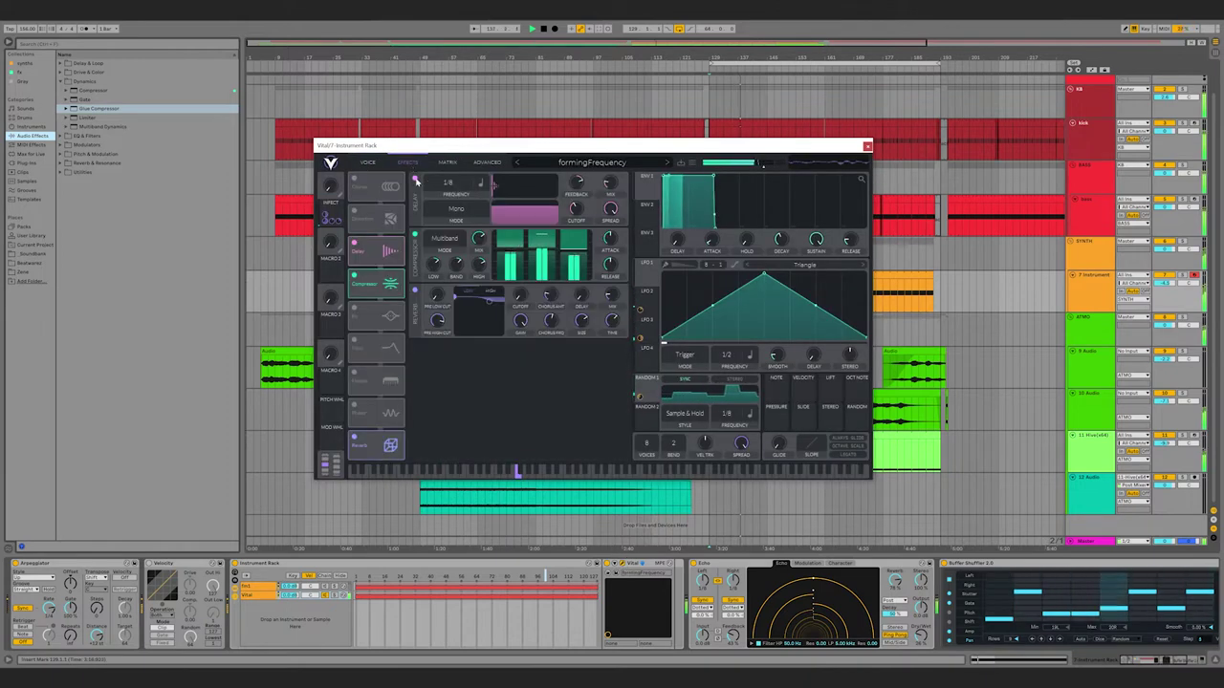
left_click(353, 438)
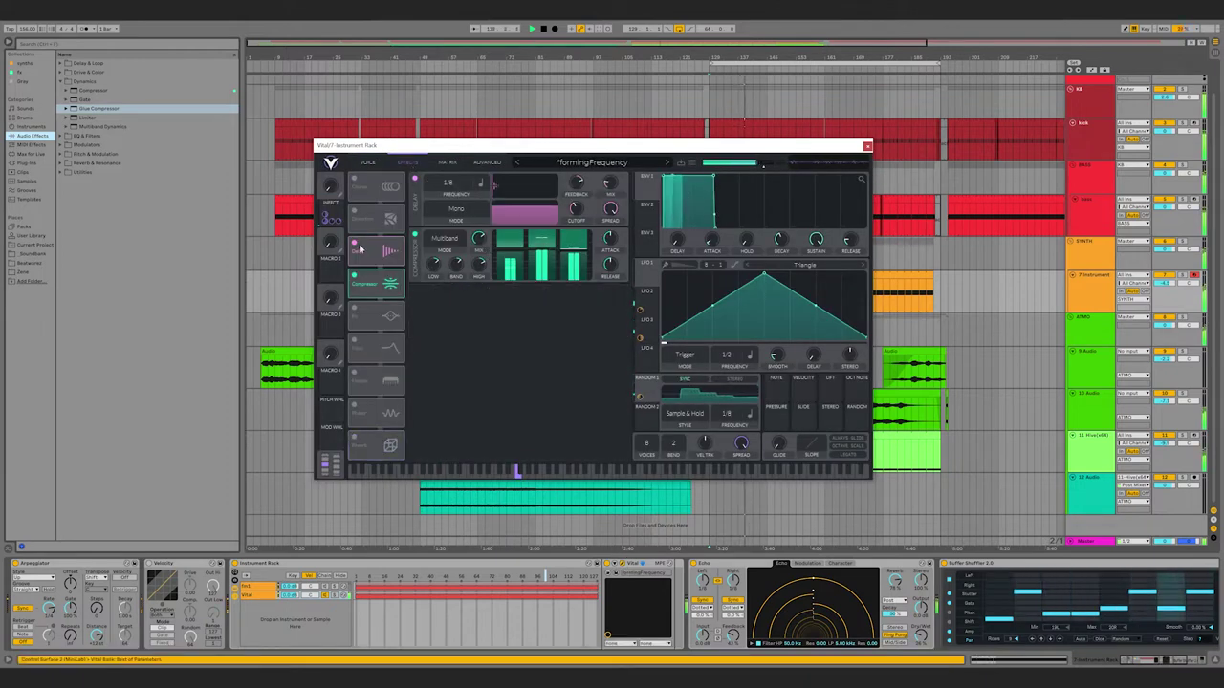
left_click(354, 241)
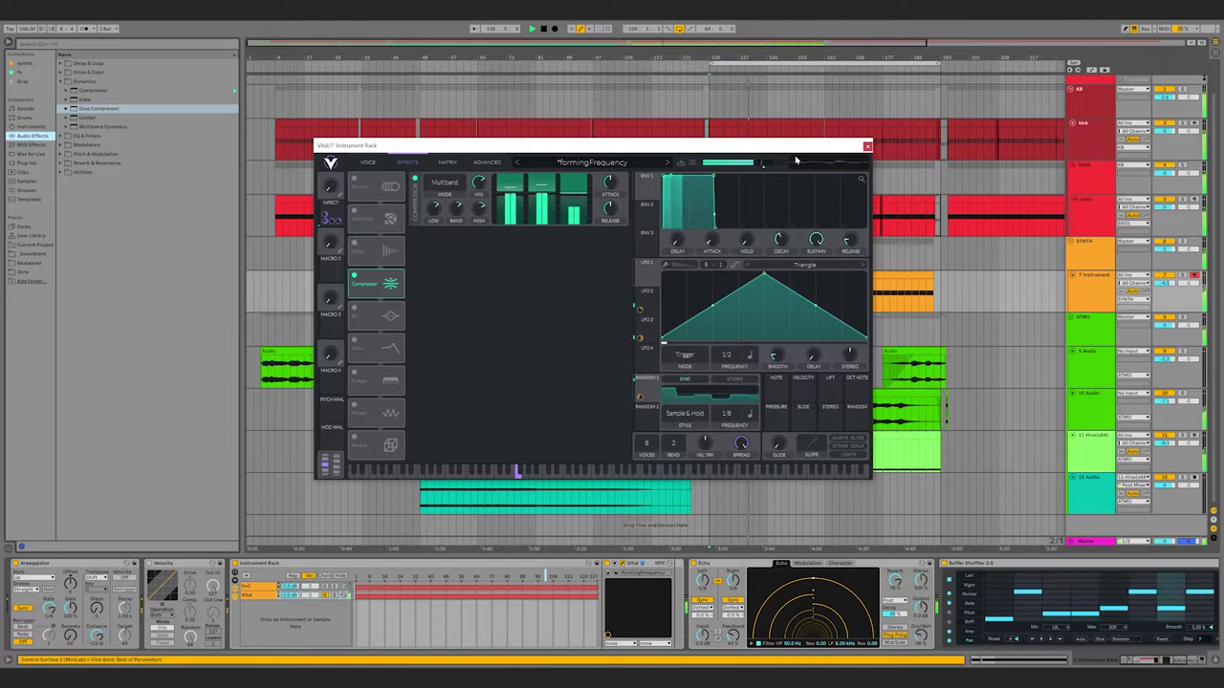
left_click(866, 145)
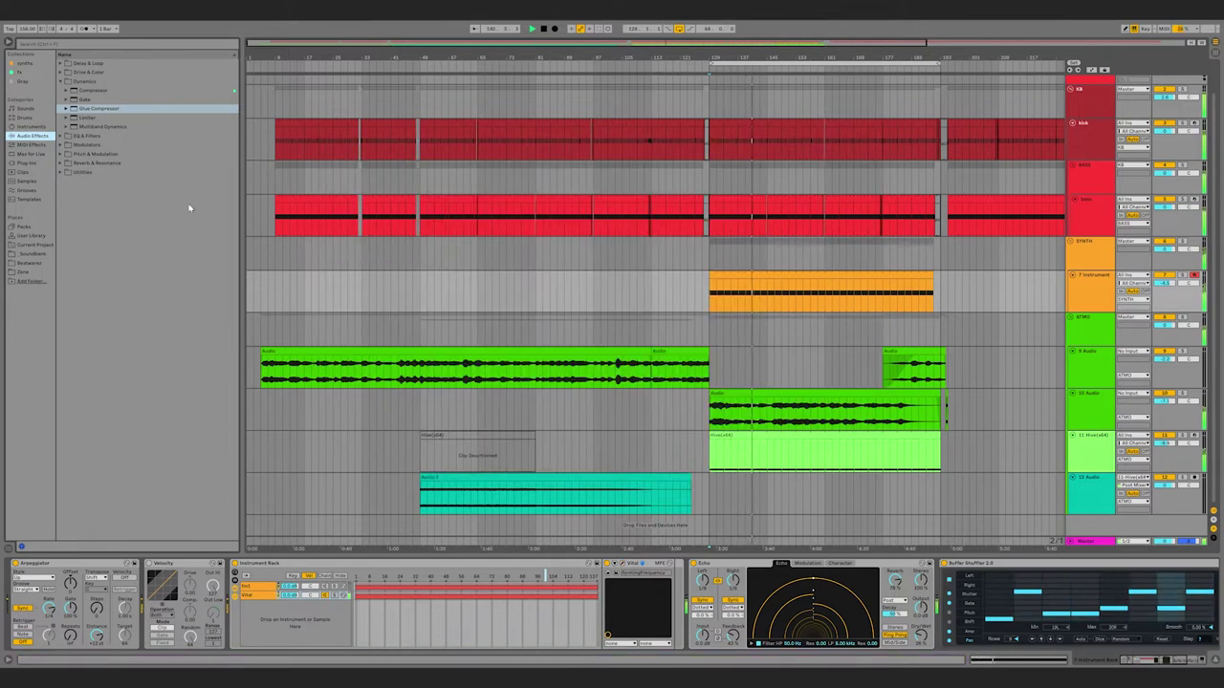
- Insert a Pitch MIDI effect before Vital in its chain, transposing it by +12 semitones
left_click(31, 144)
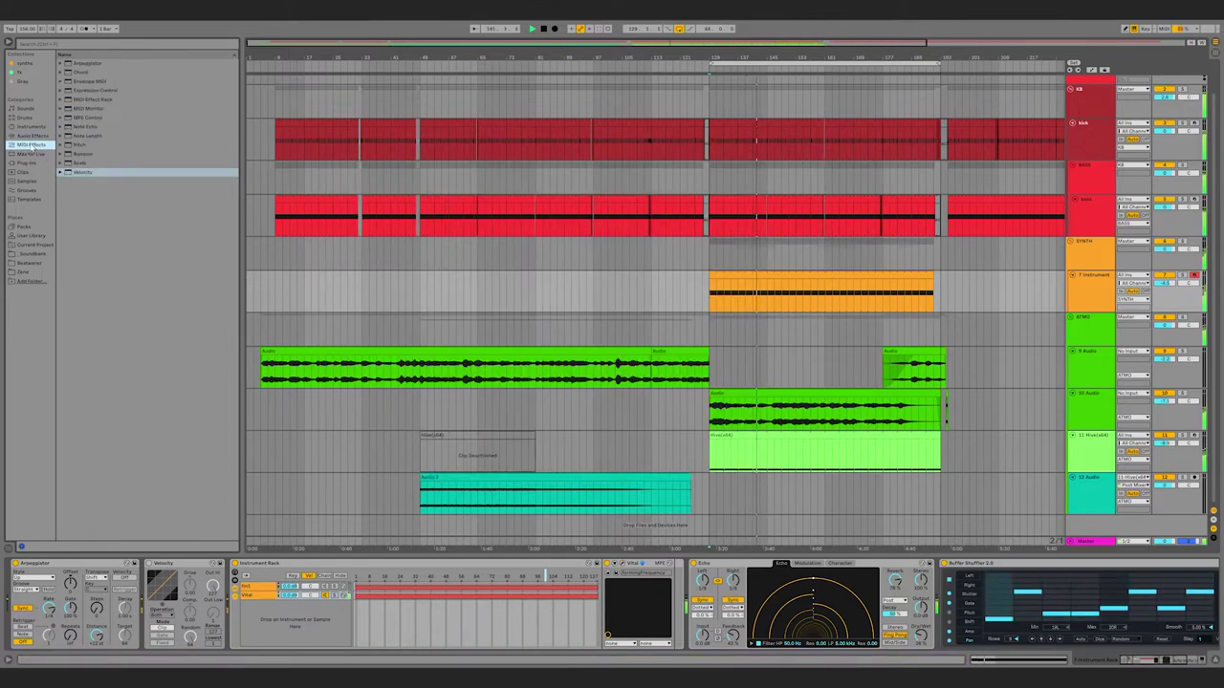
left_click(79, 145)
left_click_drag(617, 597, 621, 600)
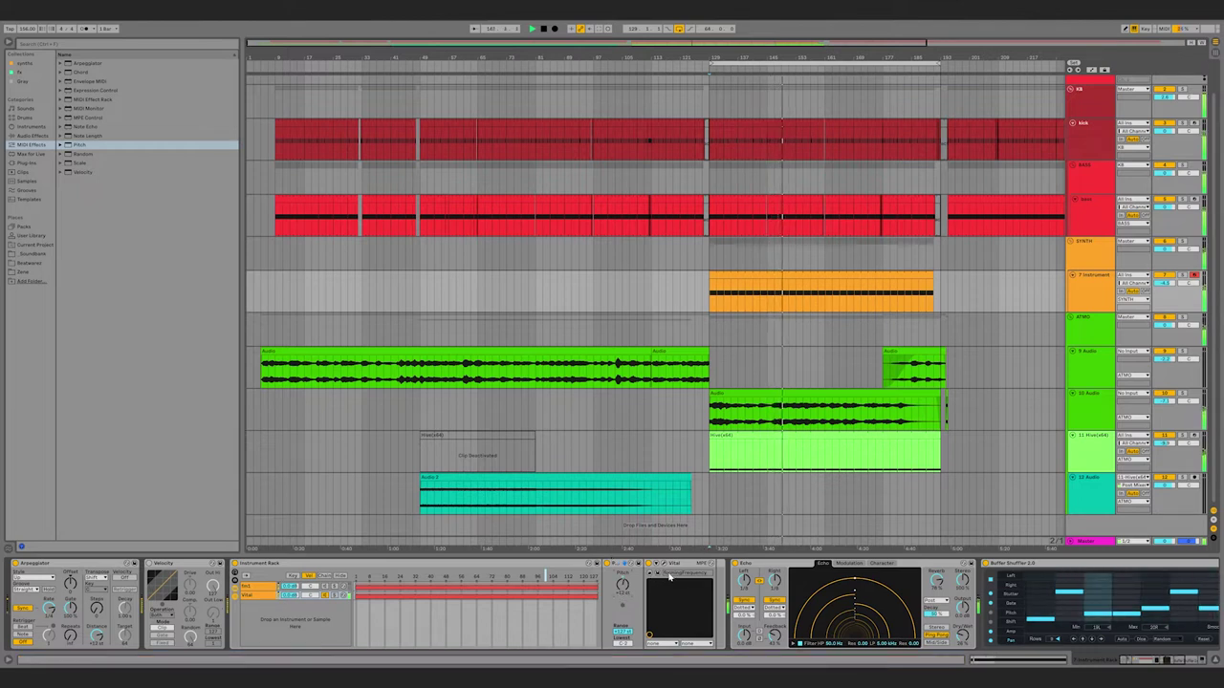
- Move the Glue Compressor from the end of the track's device chain to directly after Vital inside the Instrument Rack
left_click_drag(1148, 663, 1195, 658)
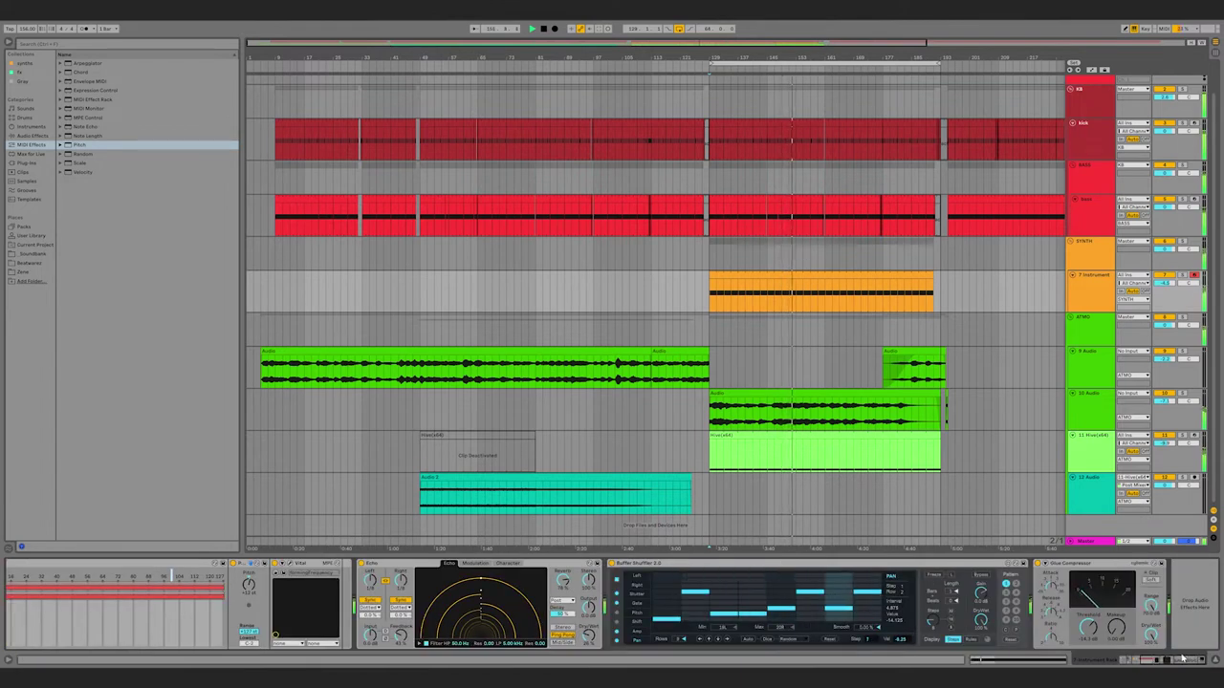
left_click_drag(1195, 658, 1164, 652)
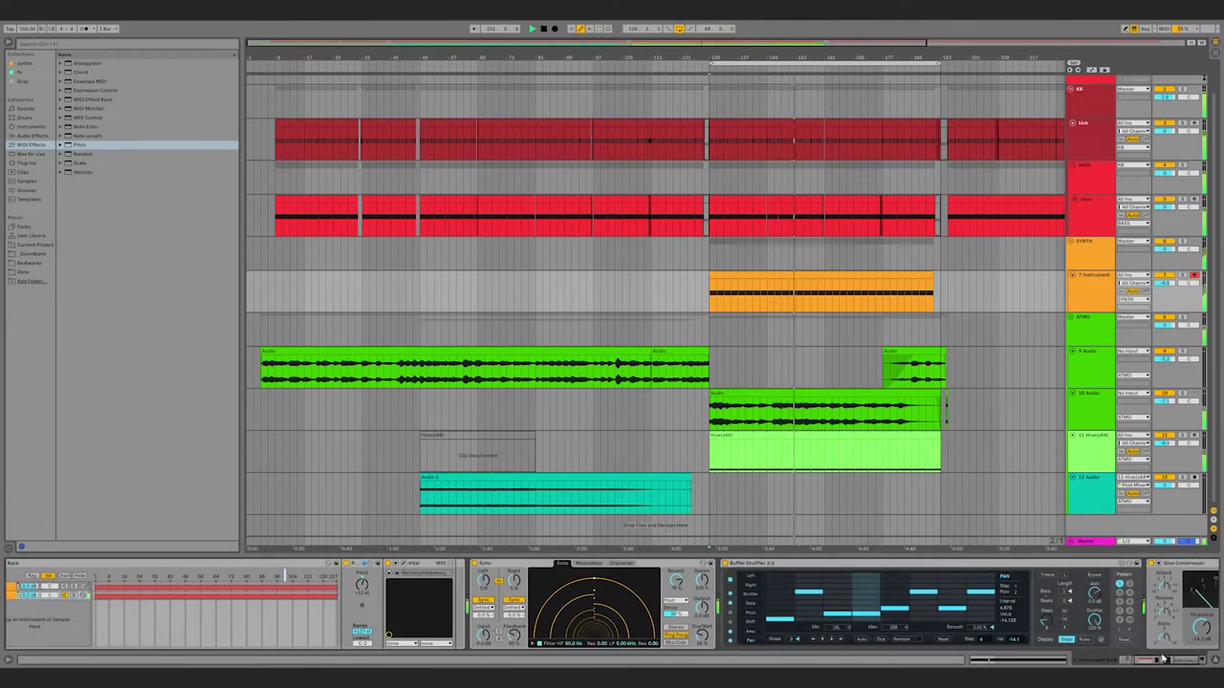
left_click(1188, 565)
left_click_drag(395, 573, 399, 576)
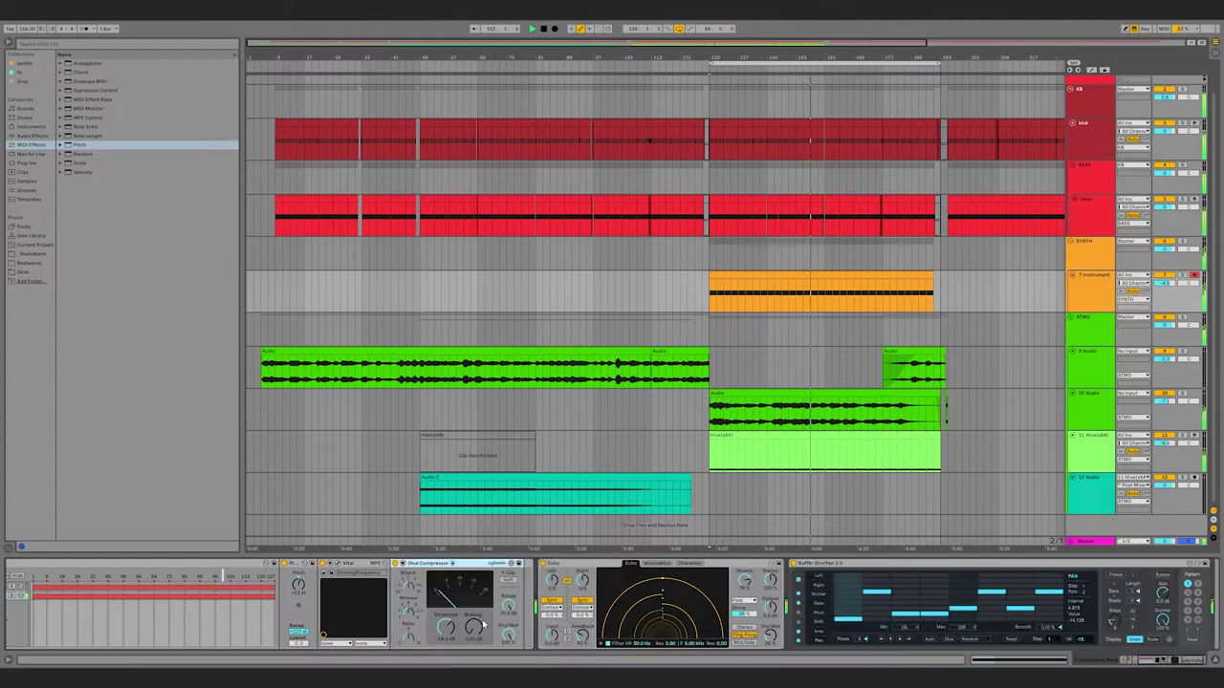
left_click_drag(1185, 661, 1157, 660)
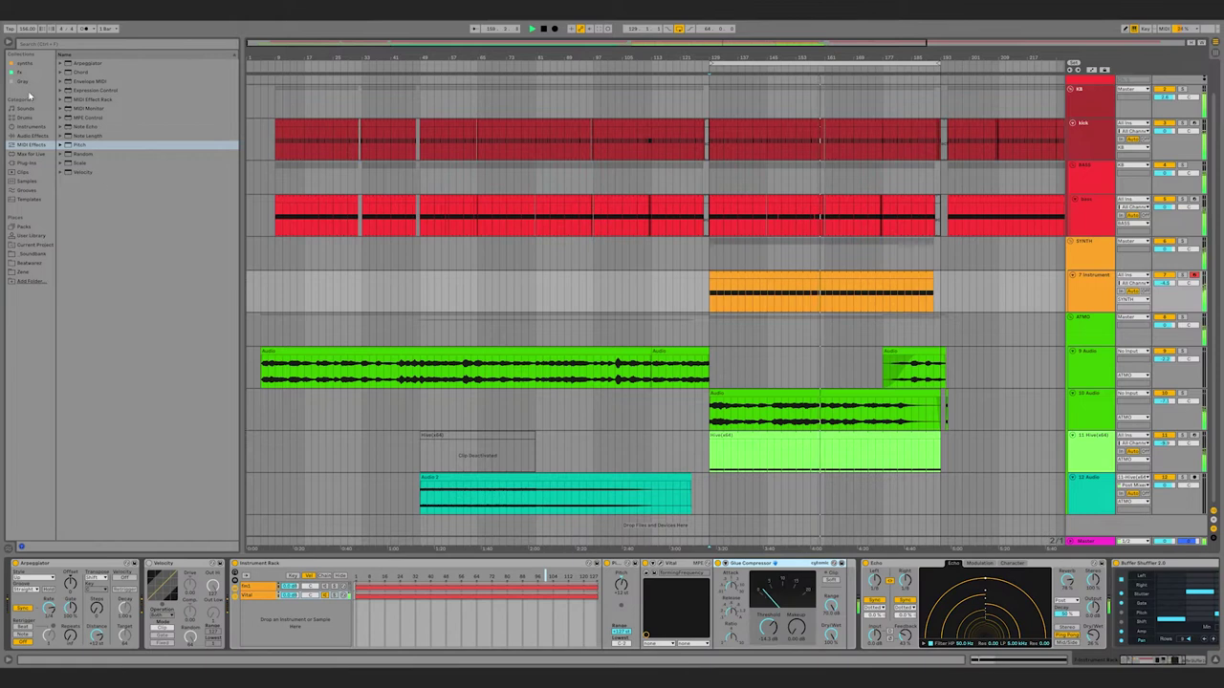
- Insert an EQ Eight between Vital and the Glue Compressor and cut the low frequencies with its first band
left_click(35, 136)
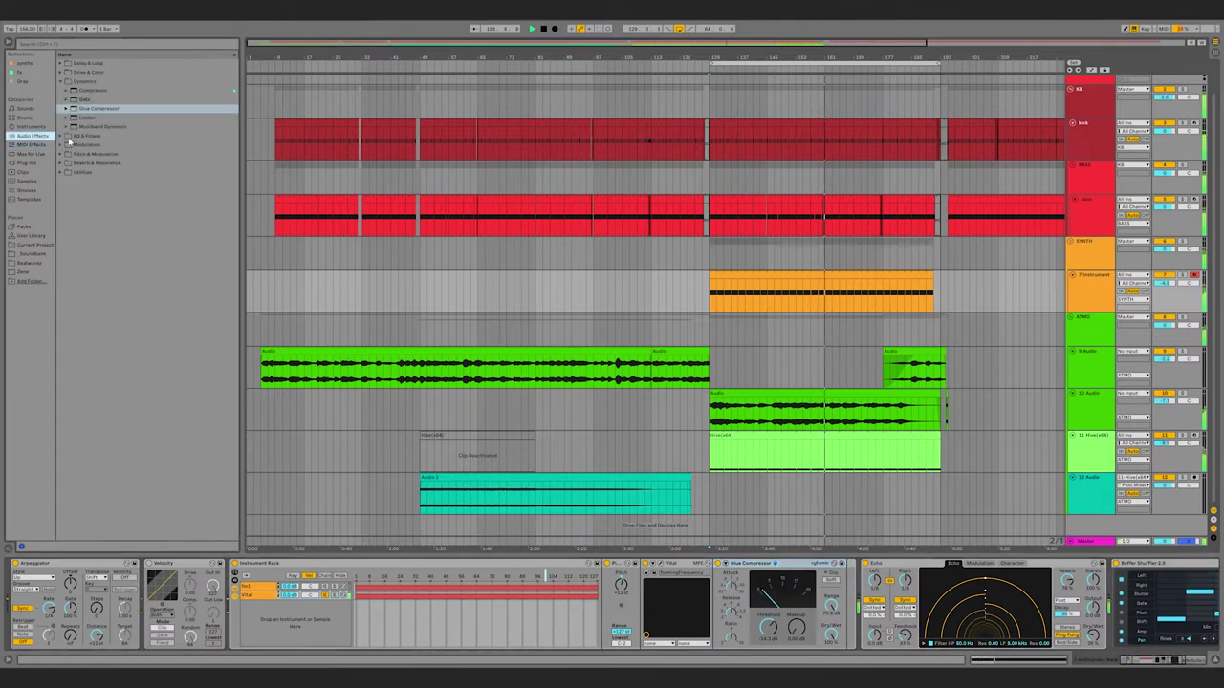
left_click(67, 137)
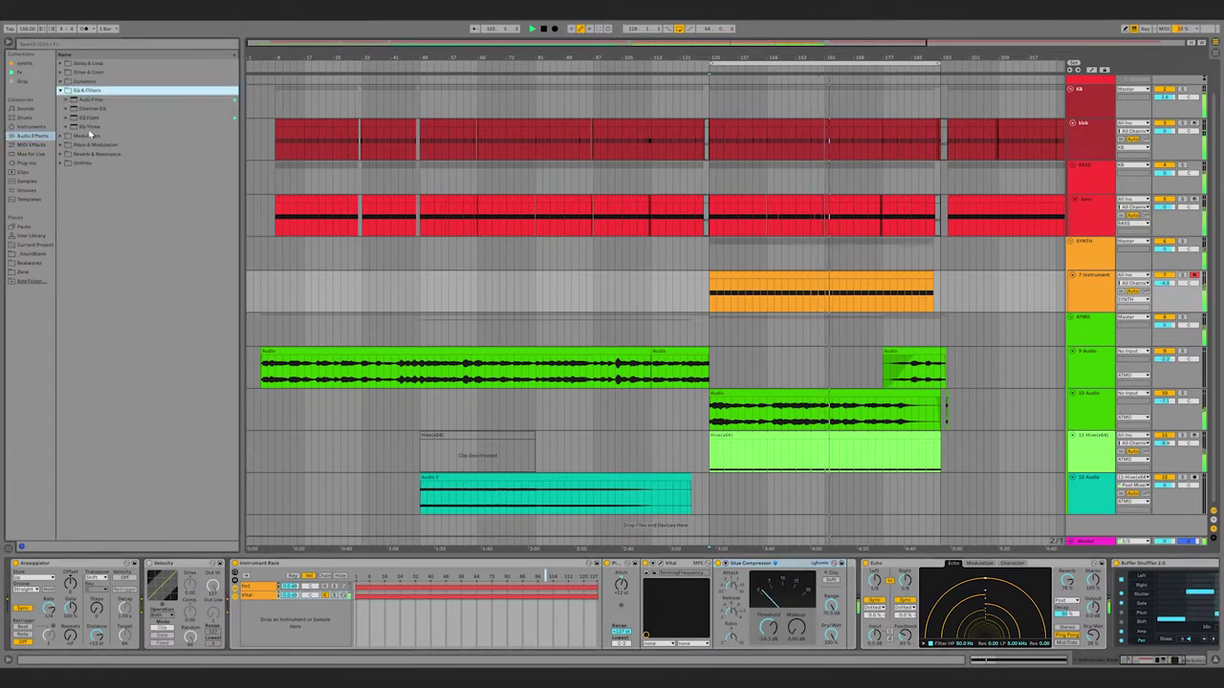
left_click(86, 118)
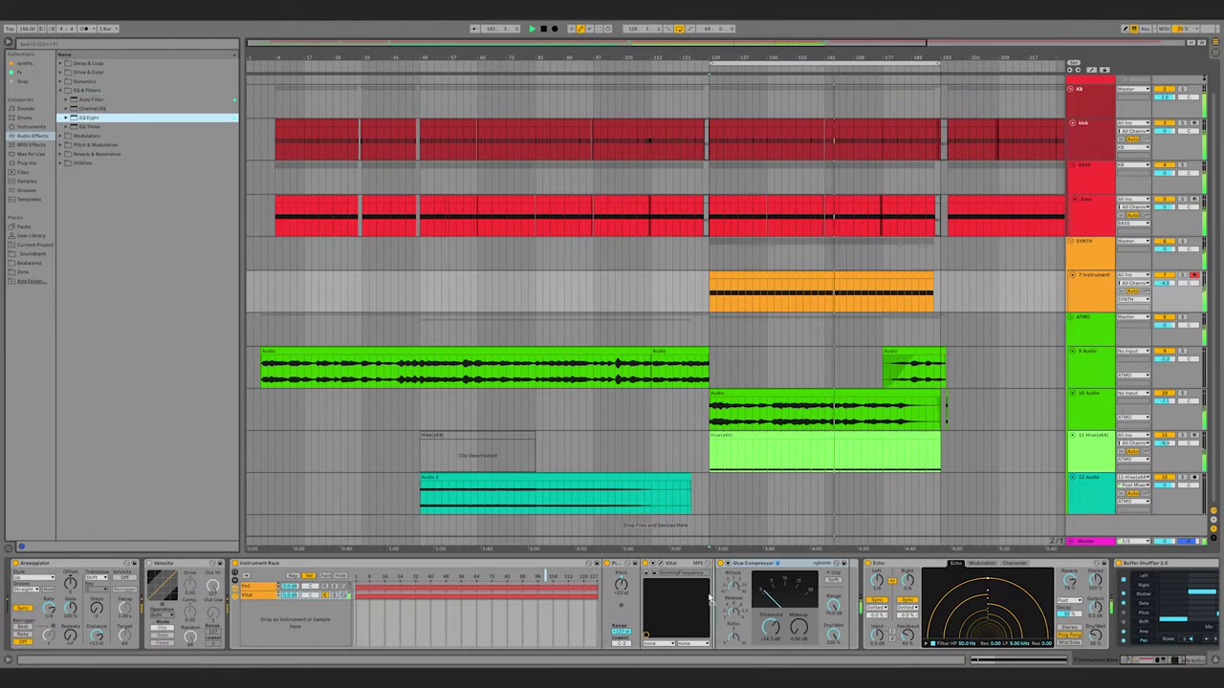
left_click_drag(714, 599, 721, 596)
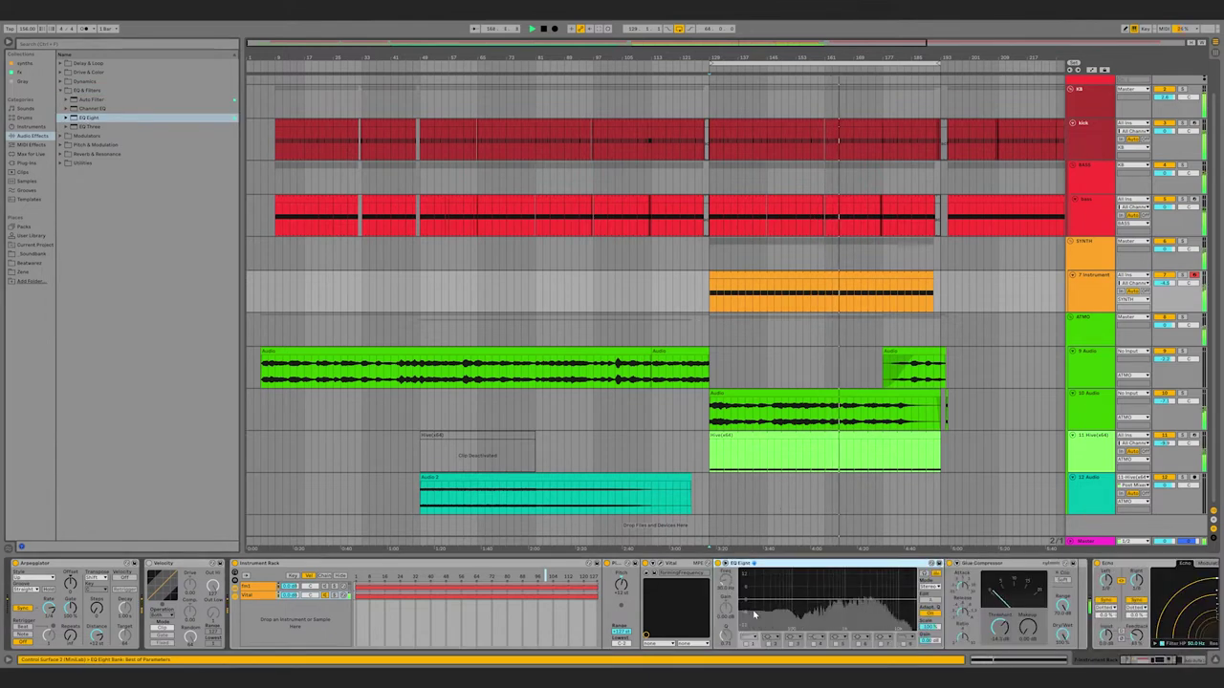
left_click(745, 644)
left_click_drag(777, 608, 796, 608)
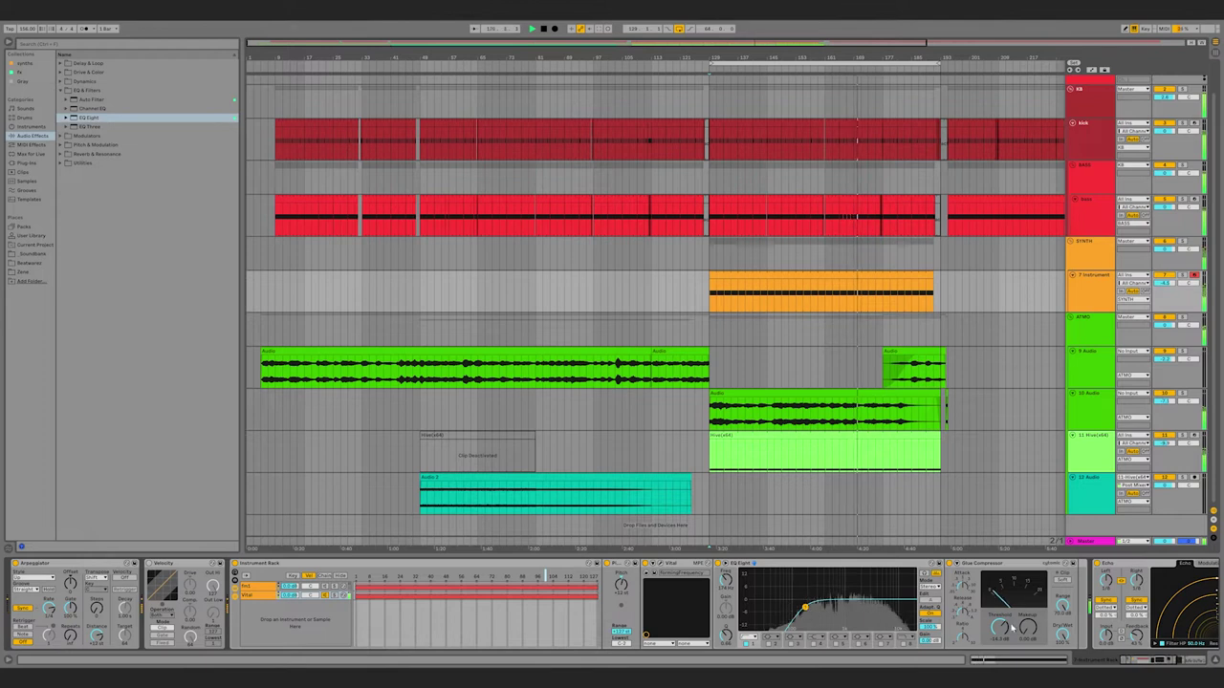
- Examine the Buffer Shuffler 2.0 device and the Operator, Beat Repeat, Saturator and EQ Eight devices in the rack's first chain
mouse_move(1138, 661)
left_mouse_down()
mouse_move(1170, 660)
mouse_move(1155, 657)
left_mouse_up()
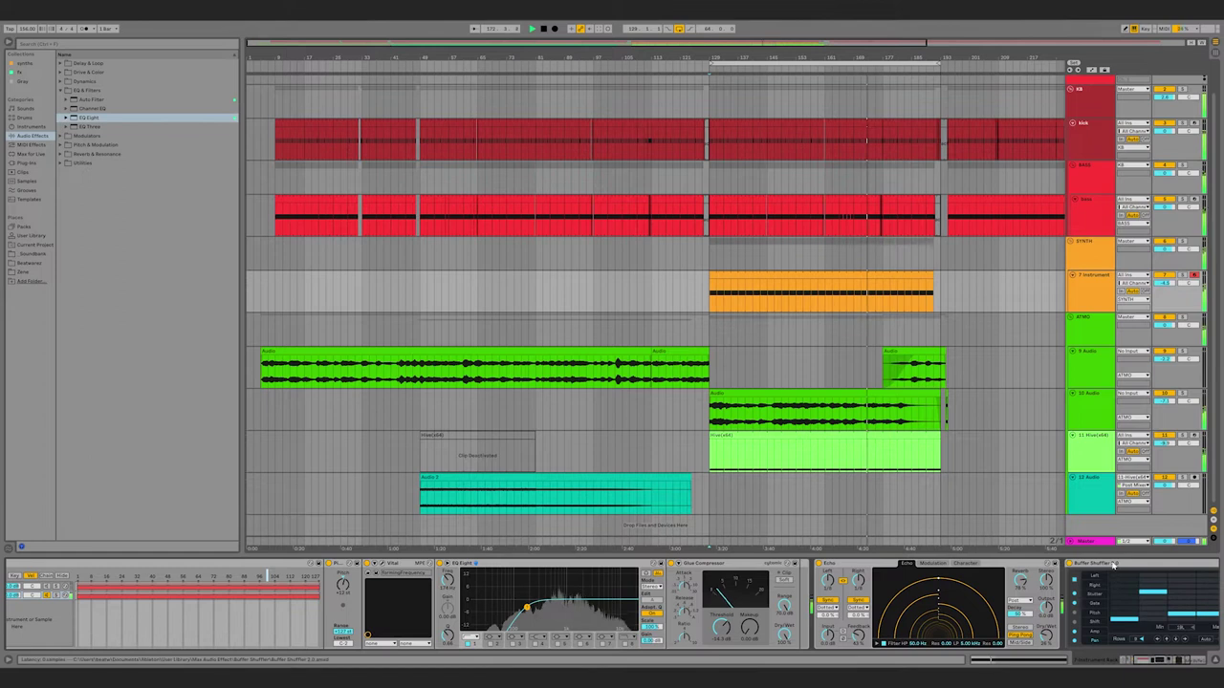
left_click(1112, 564)
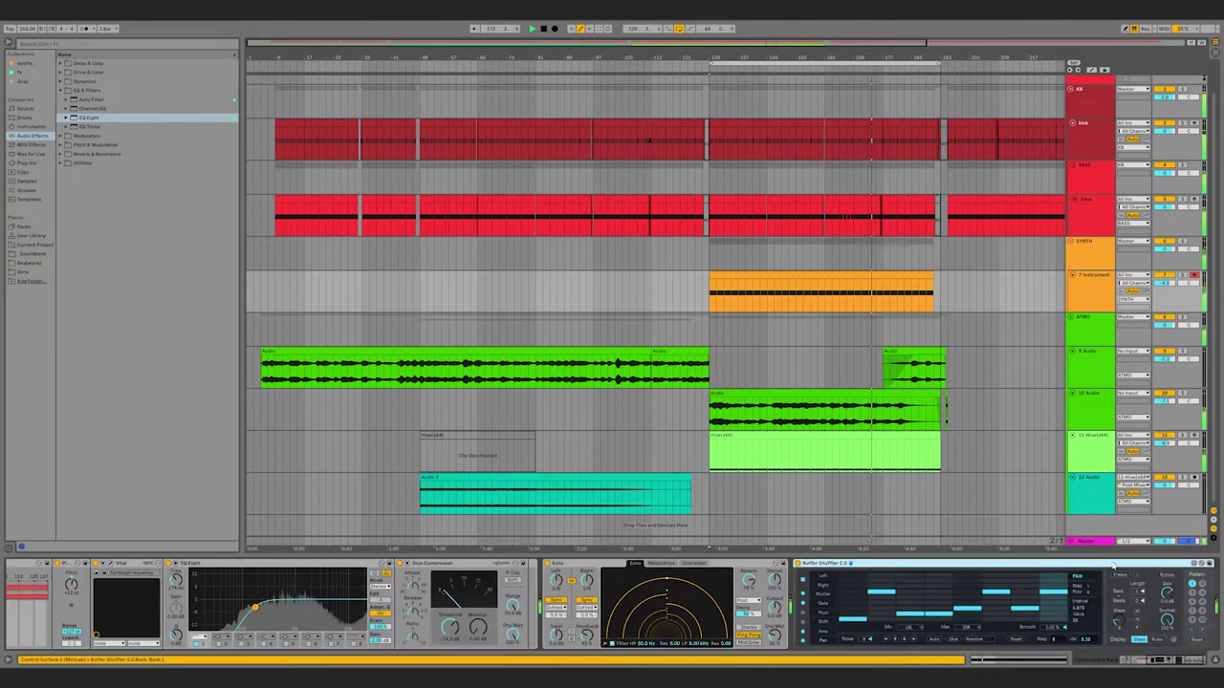
left_click(1136, 660)
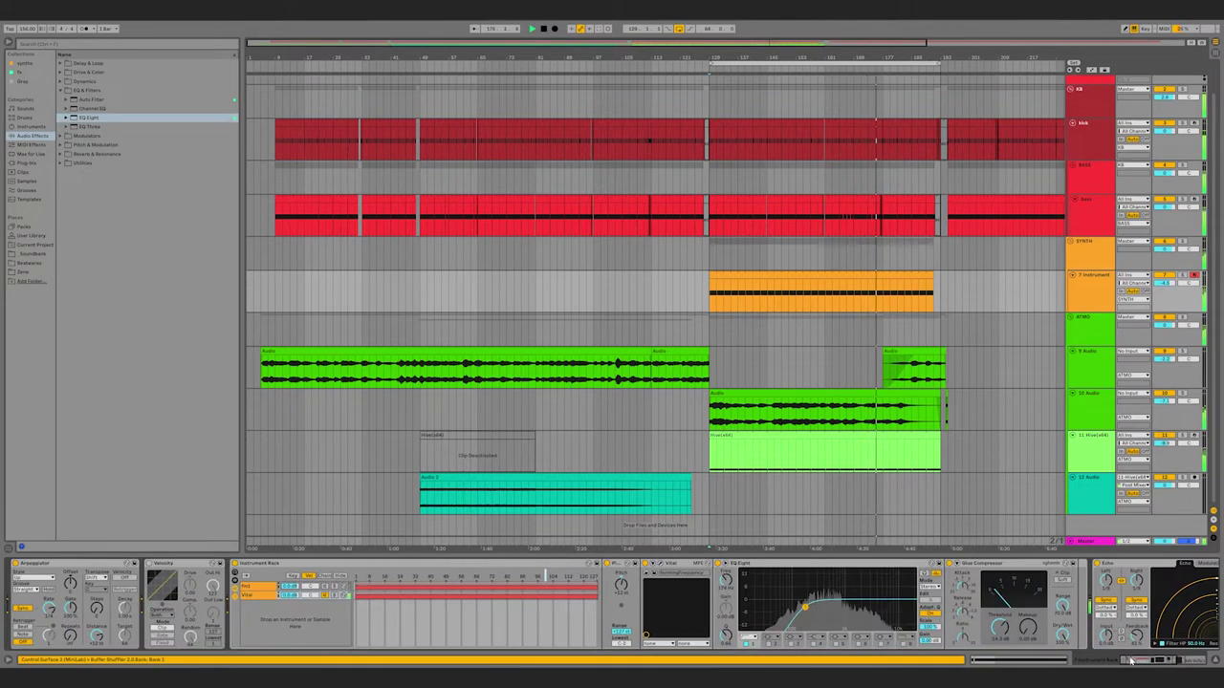
left_click(255, 593)
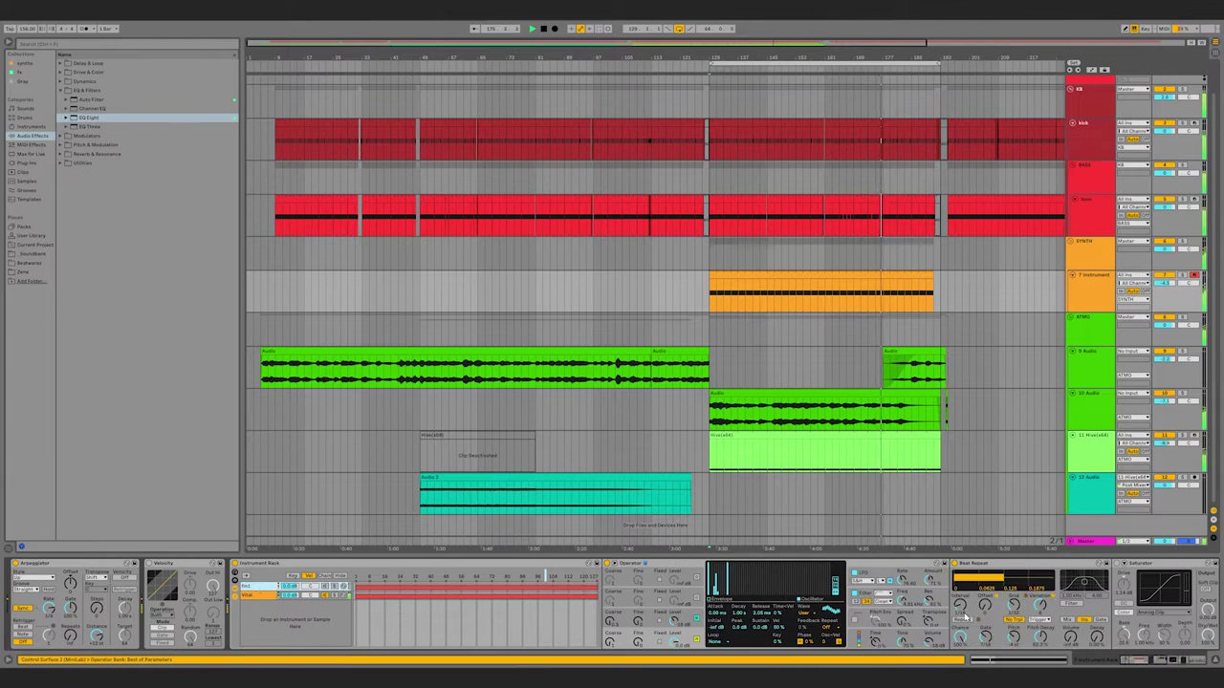
left_click(1173, 661)
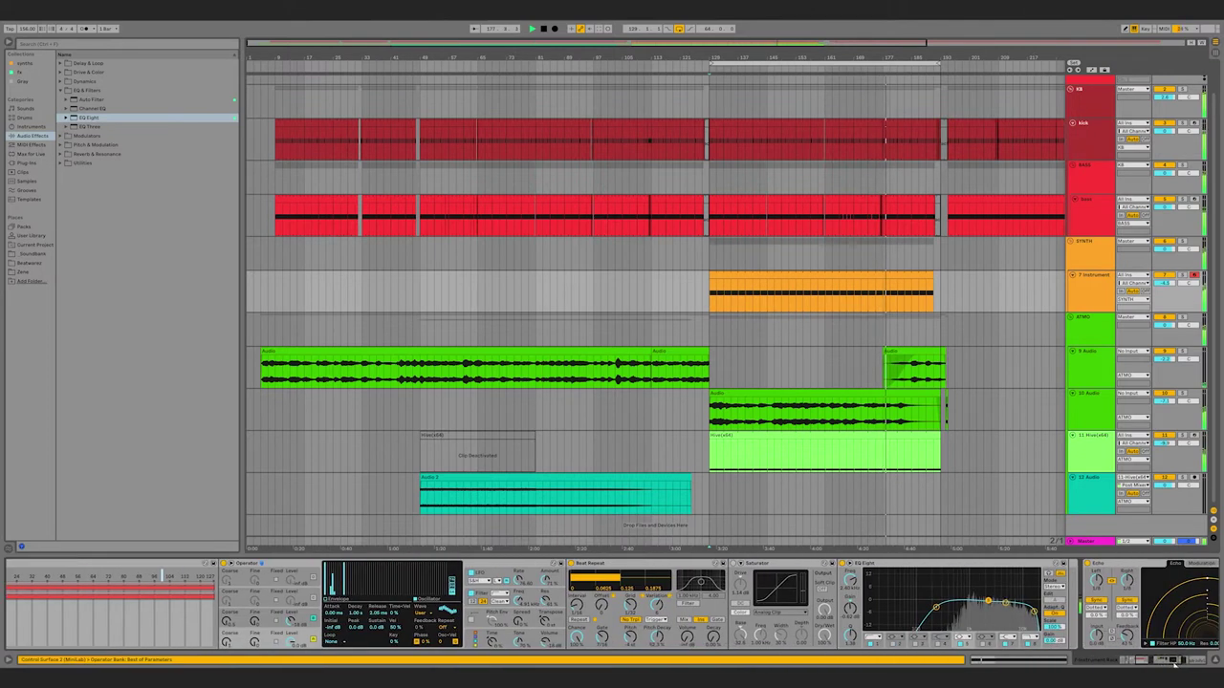
- Place a copy of Buffer Shuffler 2.0 at the end of the rack's first chain, directly after its EQ Eight
left_click(1072, 598)
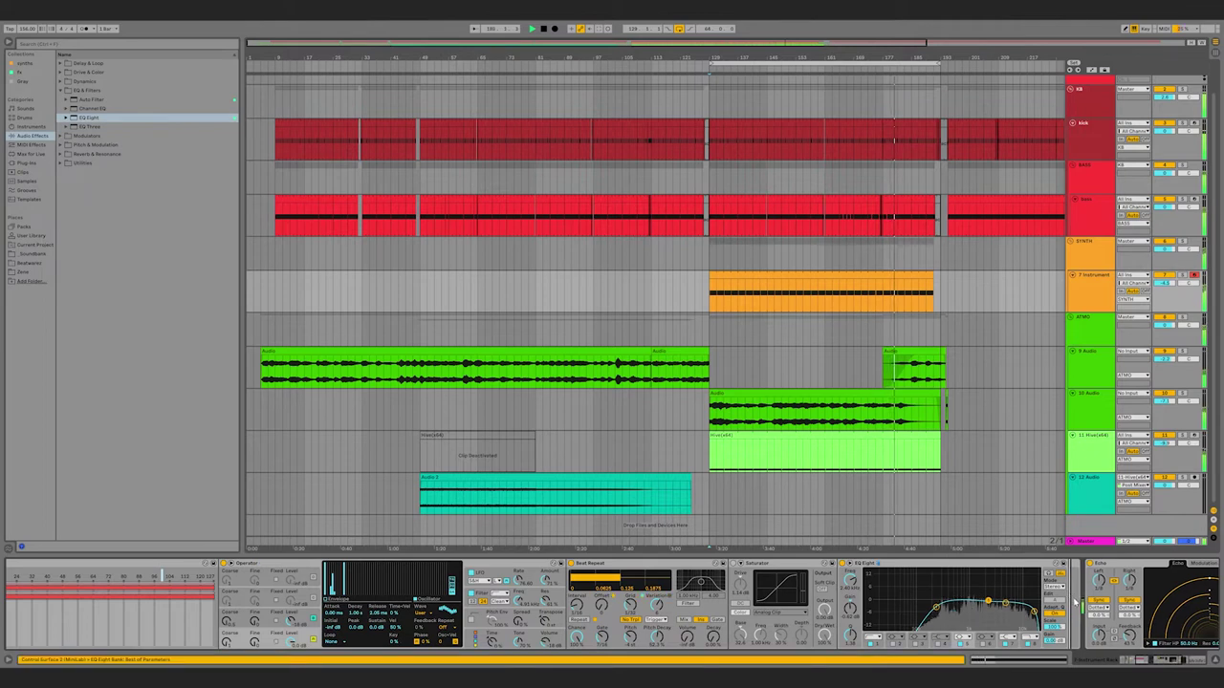
left_click(1083, 608)
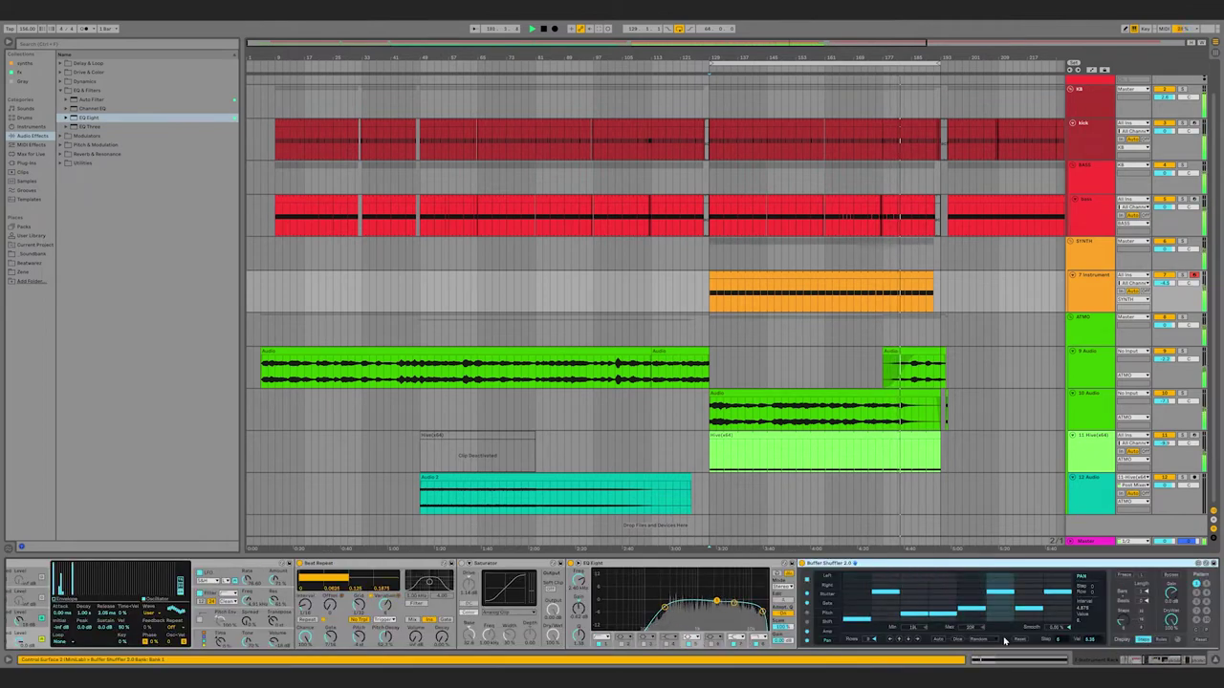
- Move Echo and Buffer Shuffler 2.0 from behind the Instrument Rack into the Vital chain, directly after its Glue Compressor
left_click(1147, 661)
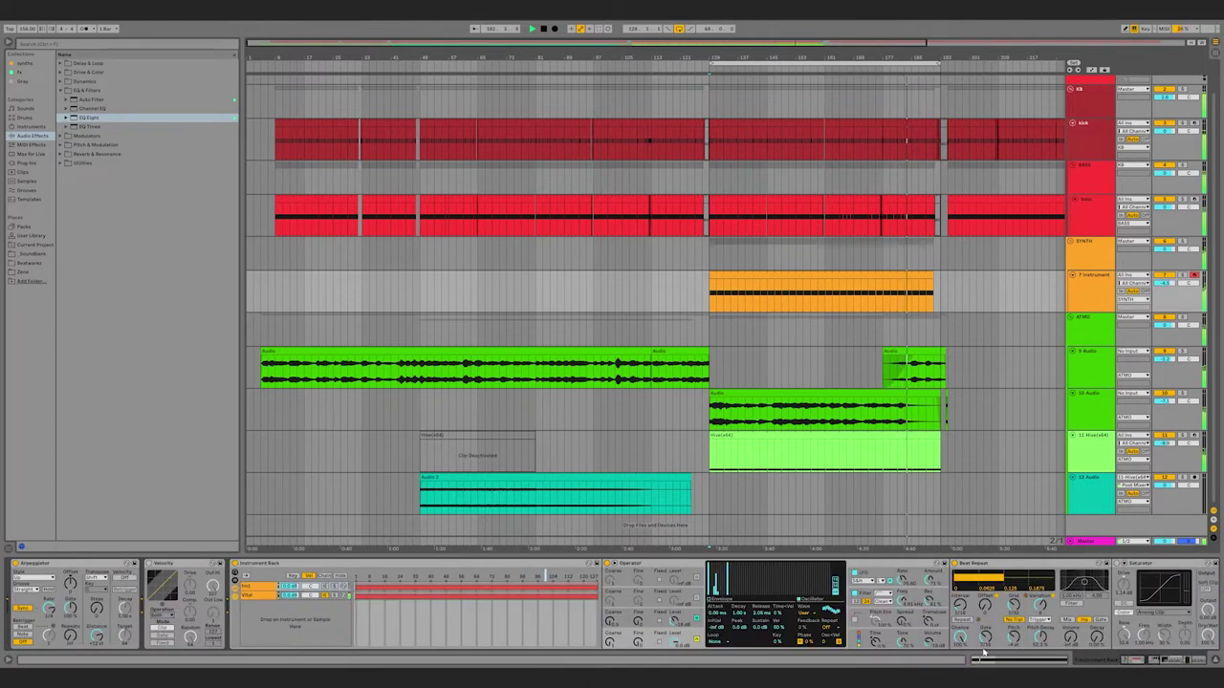
left_click(260, 595)
scroll(1174, 631, "right", 5)
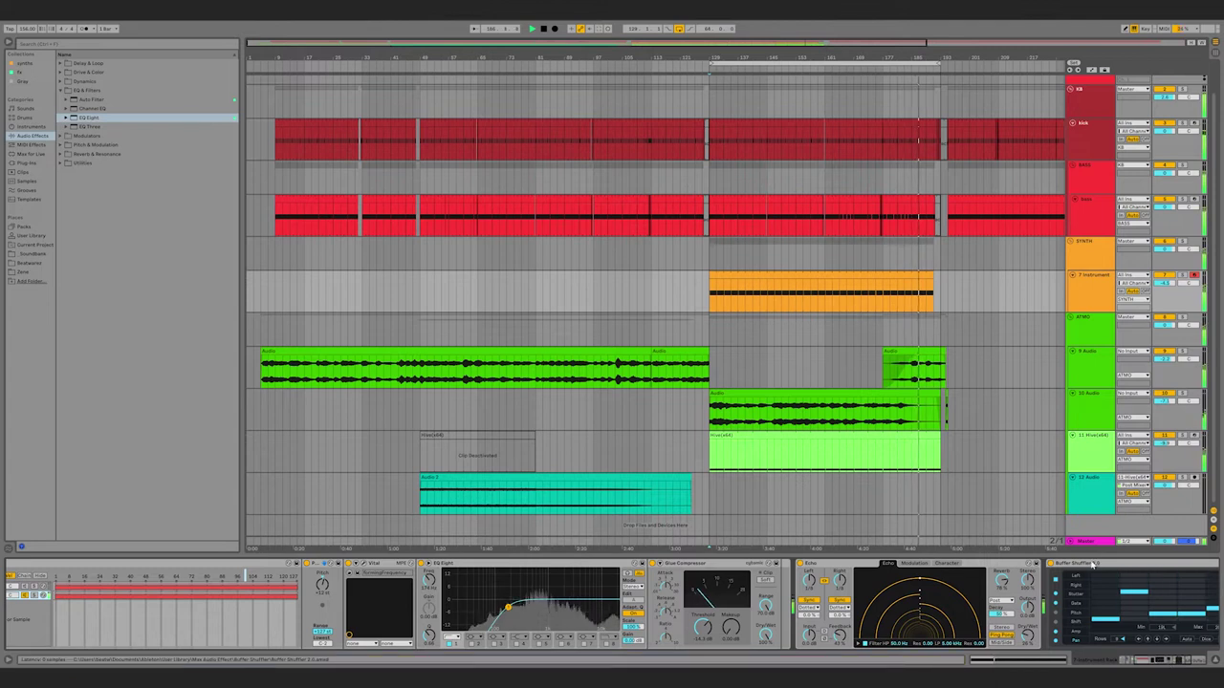
left_click(1097, 564)
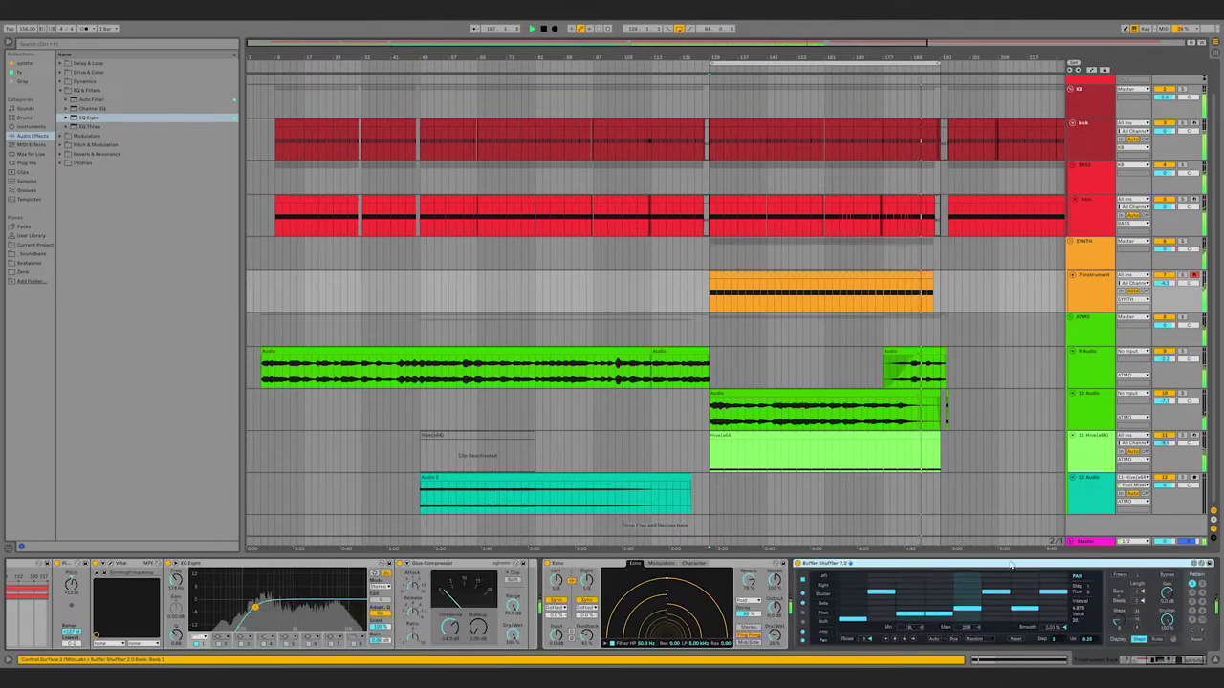
left_click(745, 564)
left_click_drag(745, 566, 525, 572)
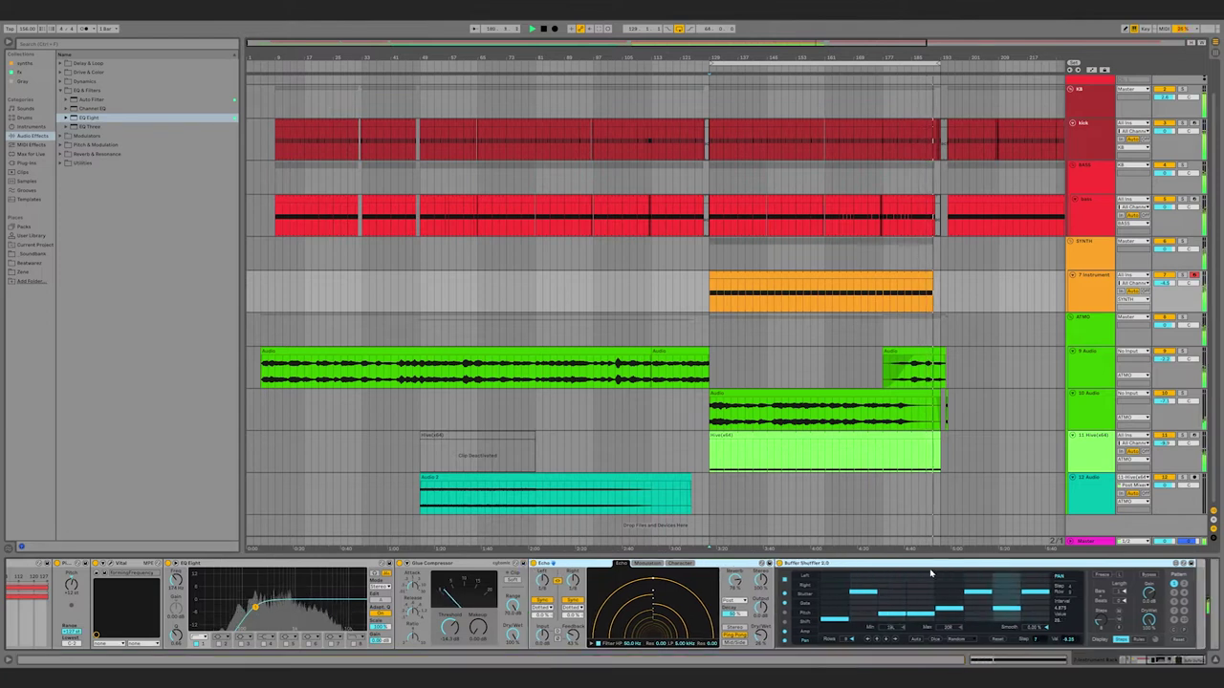
- Copy Echo from the Vital chain into the rack's first chain, between EQ Eight and Buffer Shuffler 2.0
left_click_drag(1188, 664, 1181, 664)
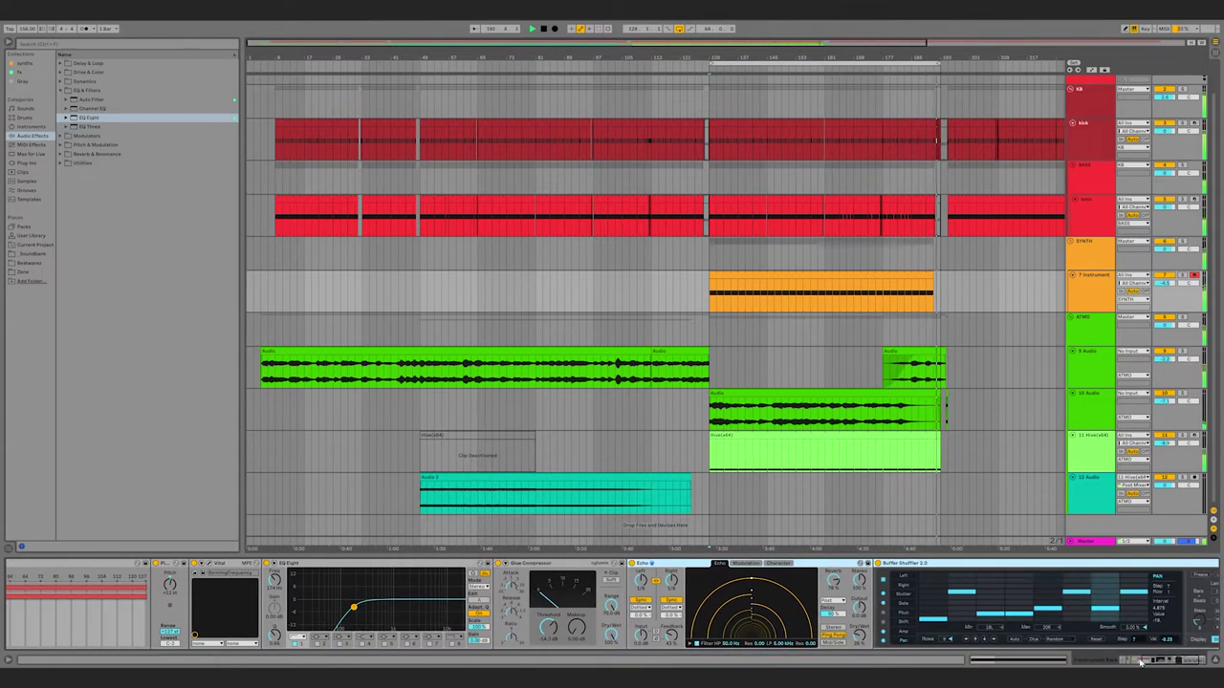
left_click(813, 567)
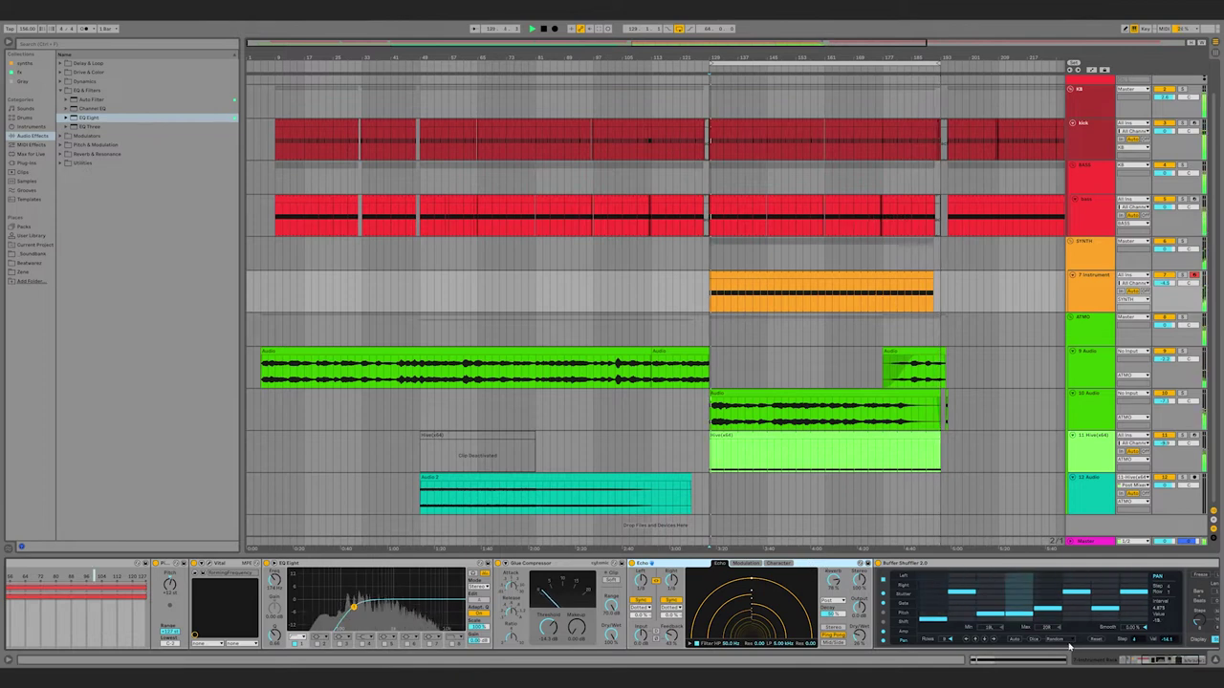
left_click_drag(1148, 661, 1183, 660)
left_click(256, 587)
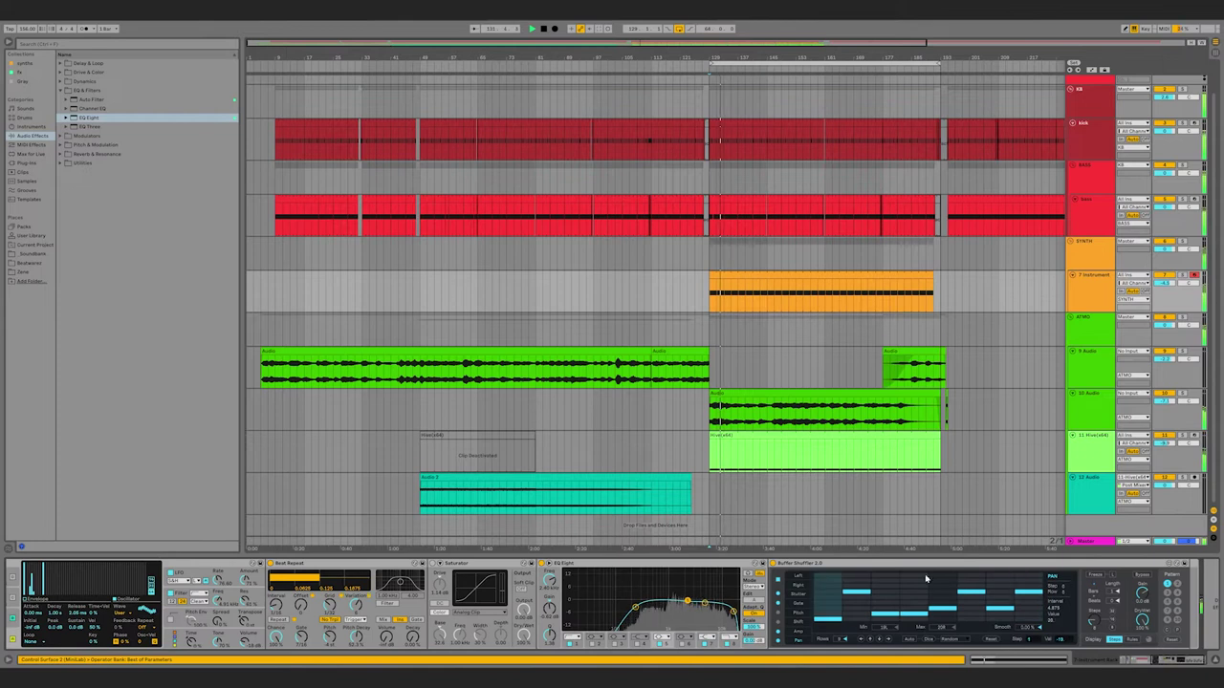
left_click(860, 565)
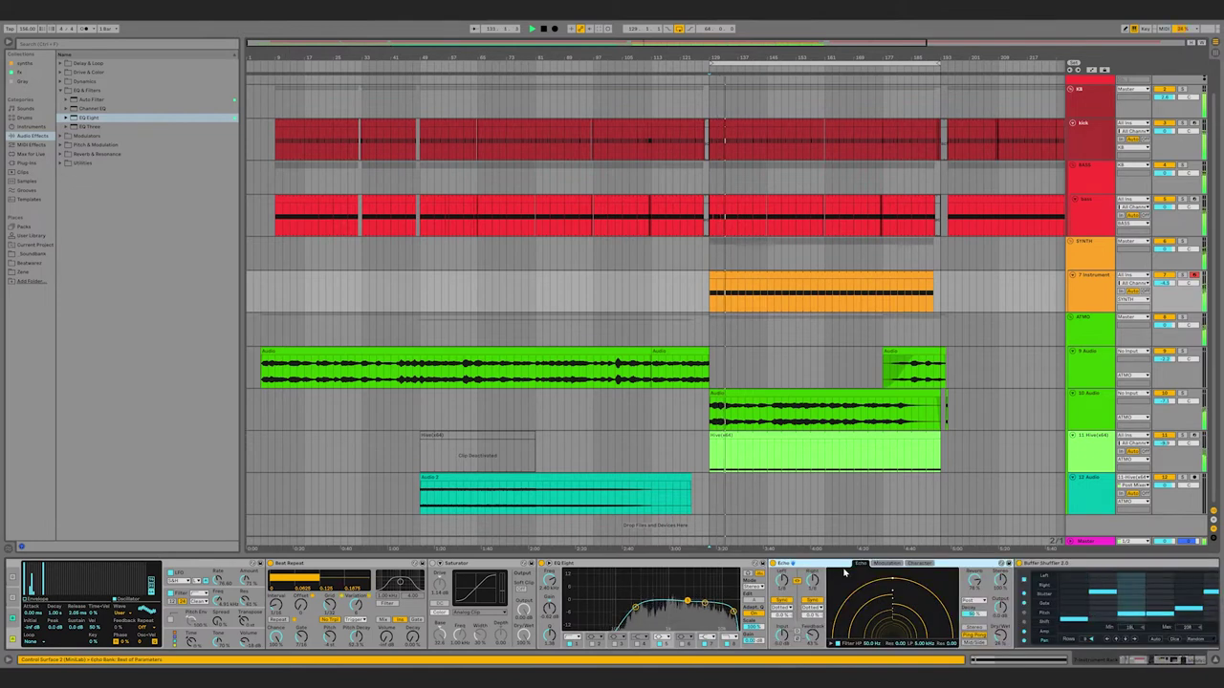
- Deactivate the Vital chain and activate the first chain in the Instrument Rack
scroll(1121, 666, "up", 10)
scroll(1120, 667, "up", 2)
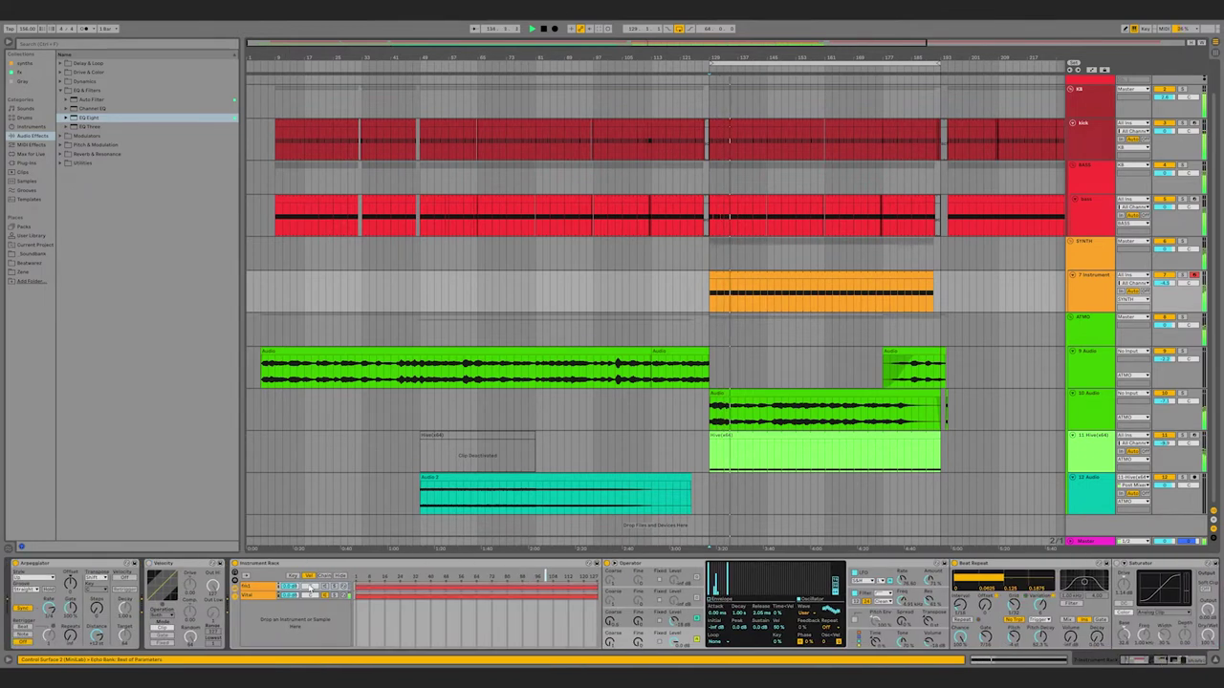
left_click(326, 596)
left_click(325, 587)
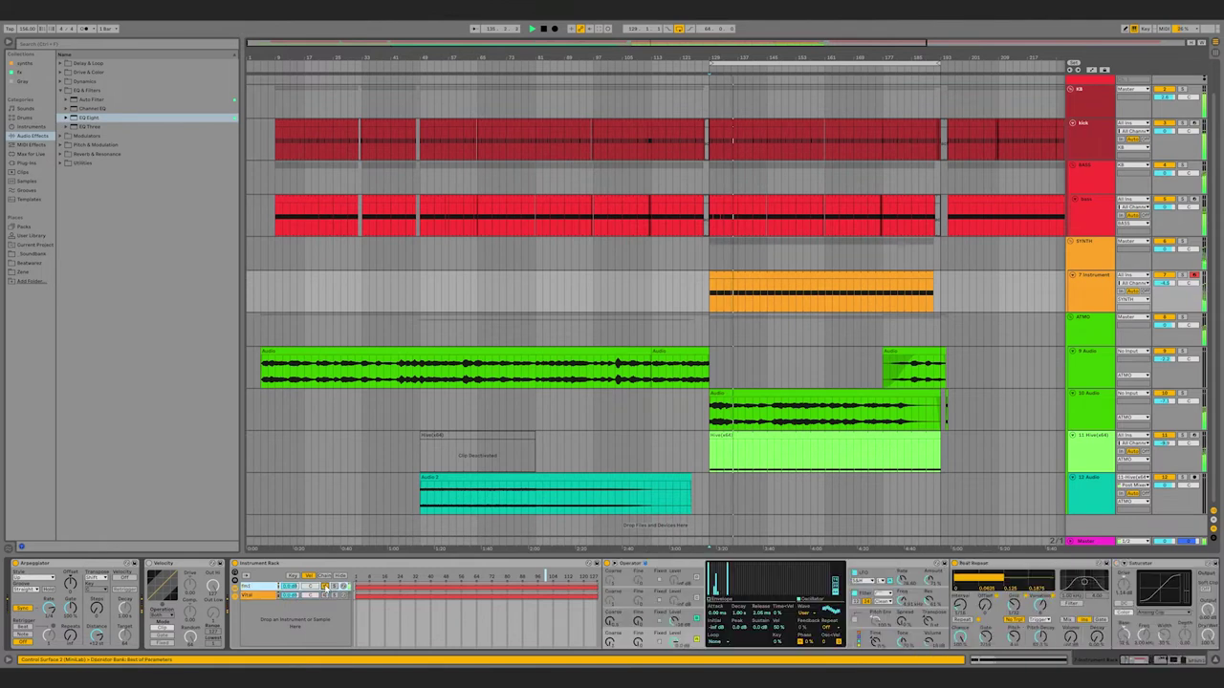
- Insert a Glue Compressor from the Dynamics effects between Echo and Buffer Shuffler 2.0 in the rack's first chain
left_click(1194, 661)
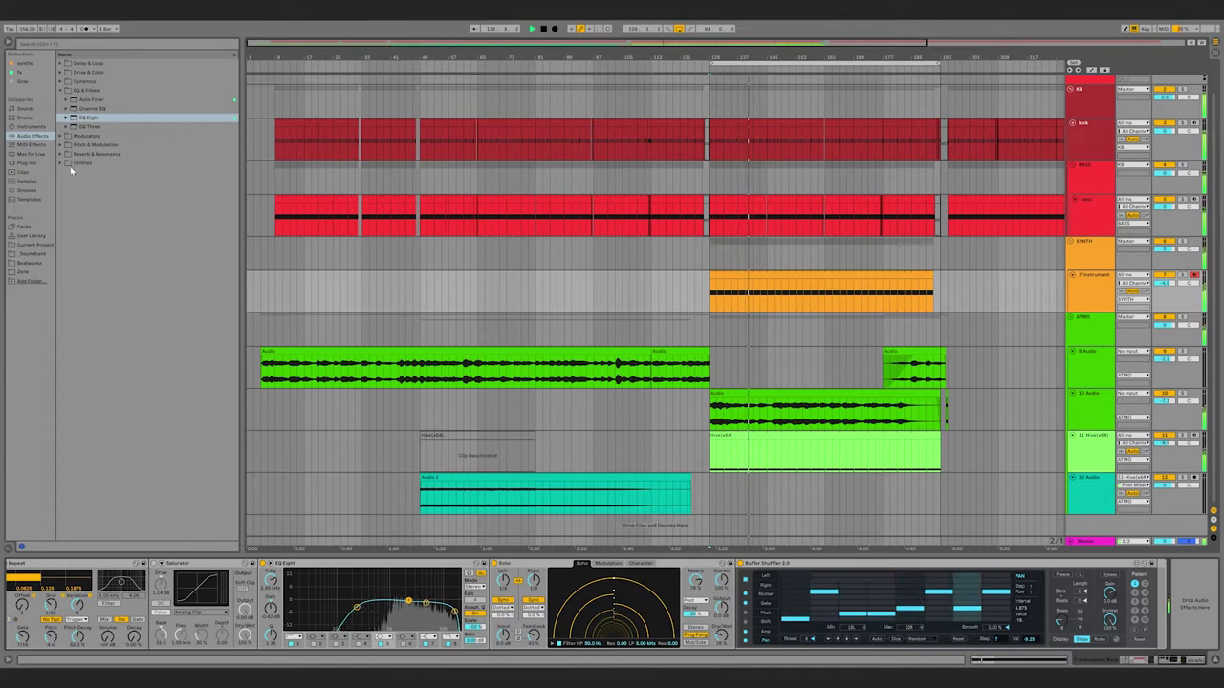
left_click(78, 81)
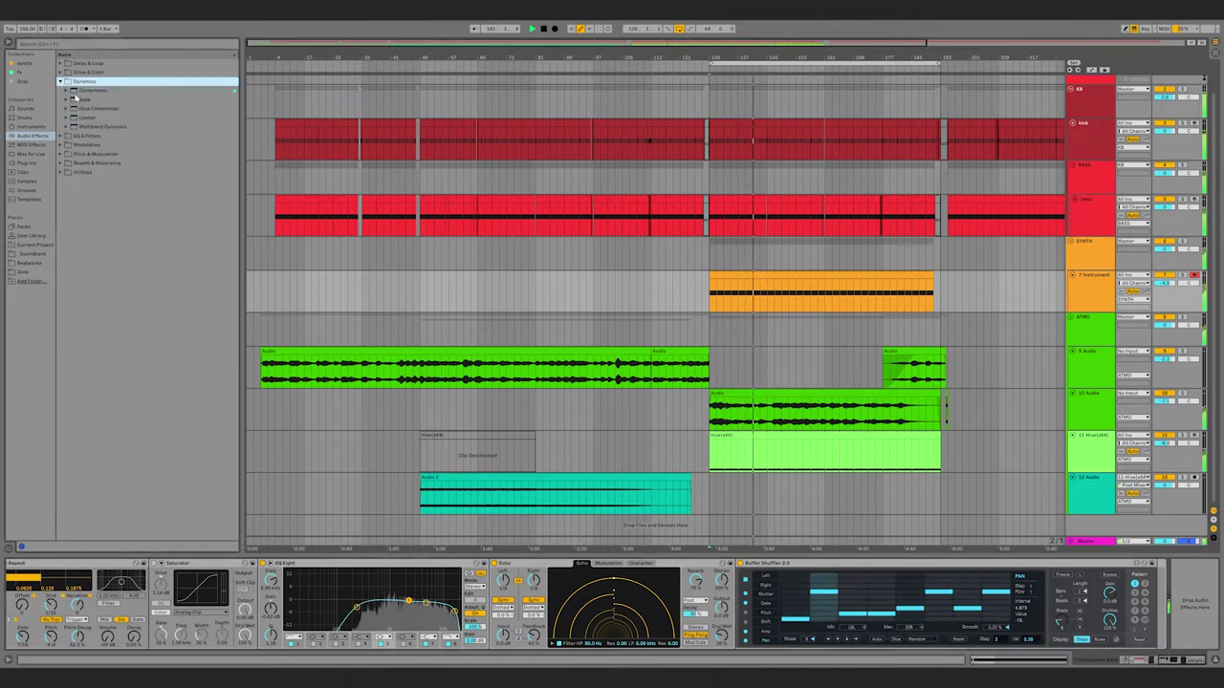
left_click(95, 108)
left_click_drag(710, 491, 1114, 600)
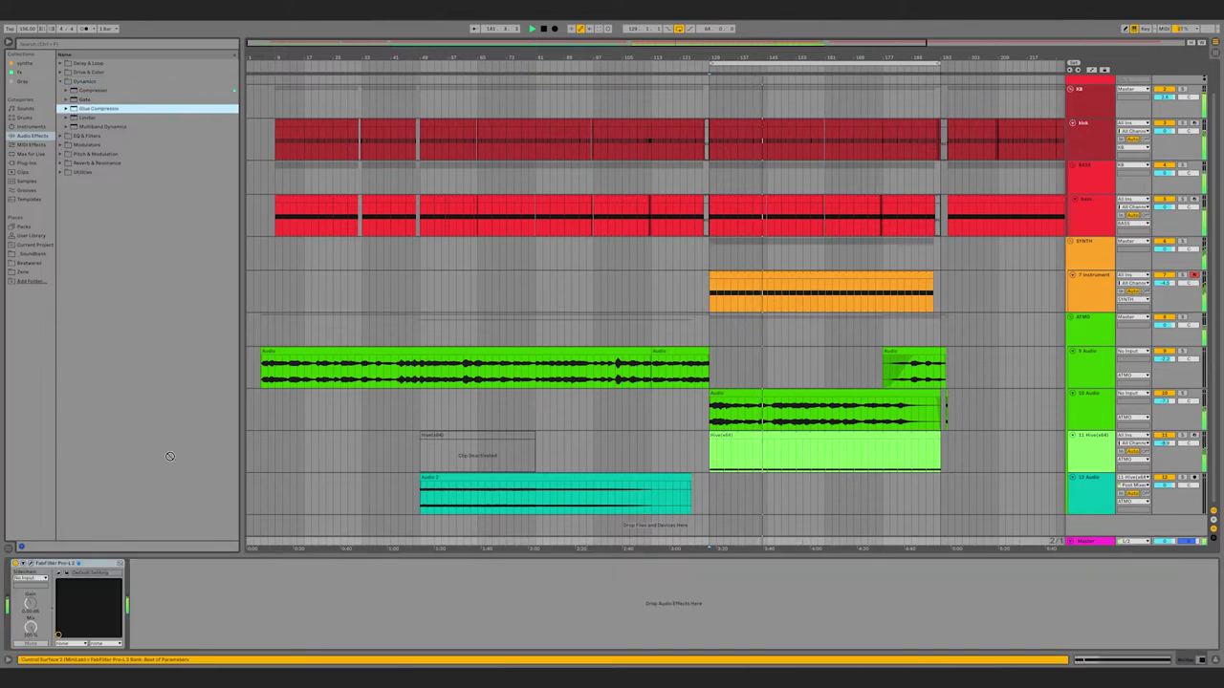
left_click(1081, 292)
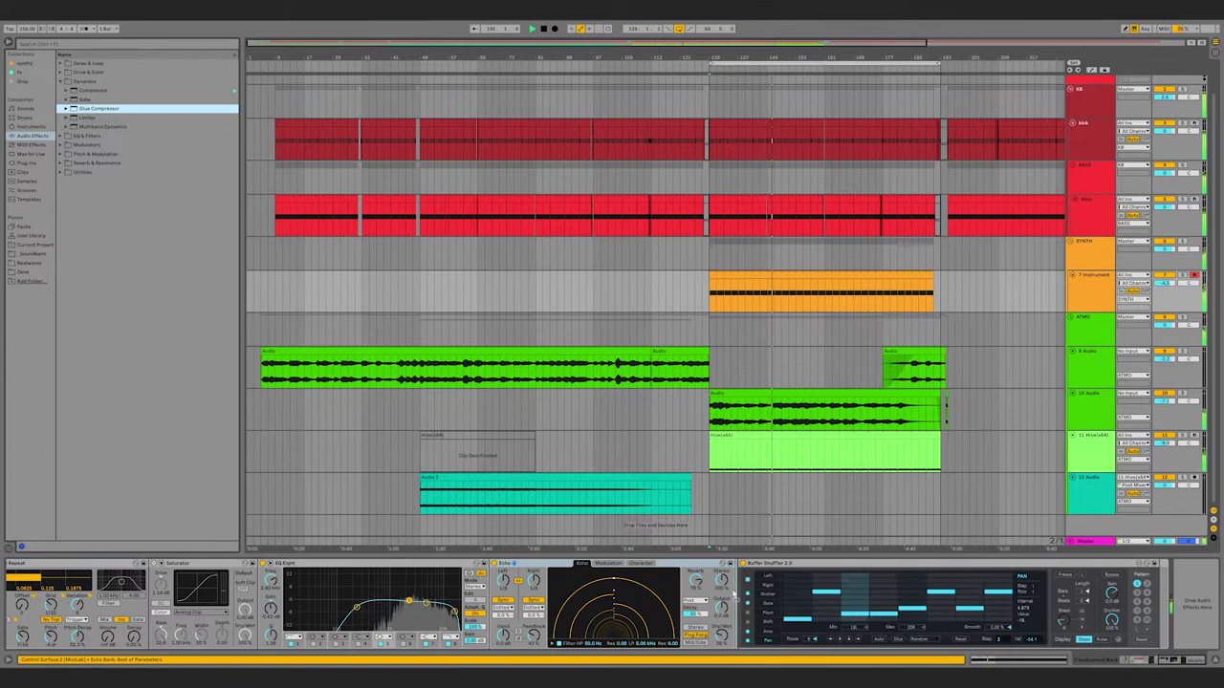
key("Return")
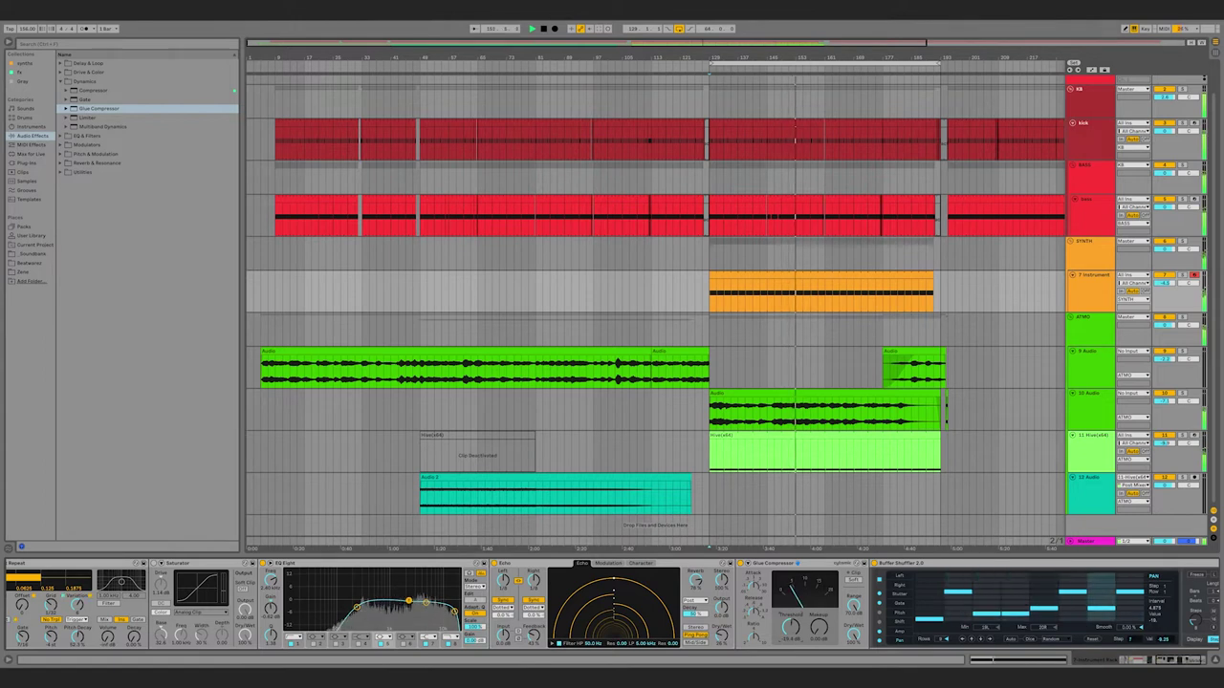
- Compare the first chain with Buffer Shuffler 2.0 bypassed and enabled, leaving the device switched off
left_click(874, 564)
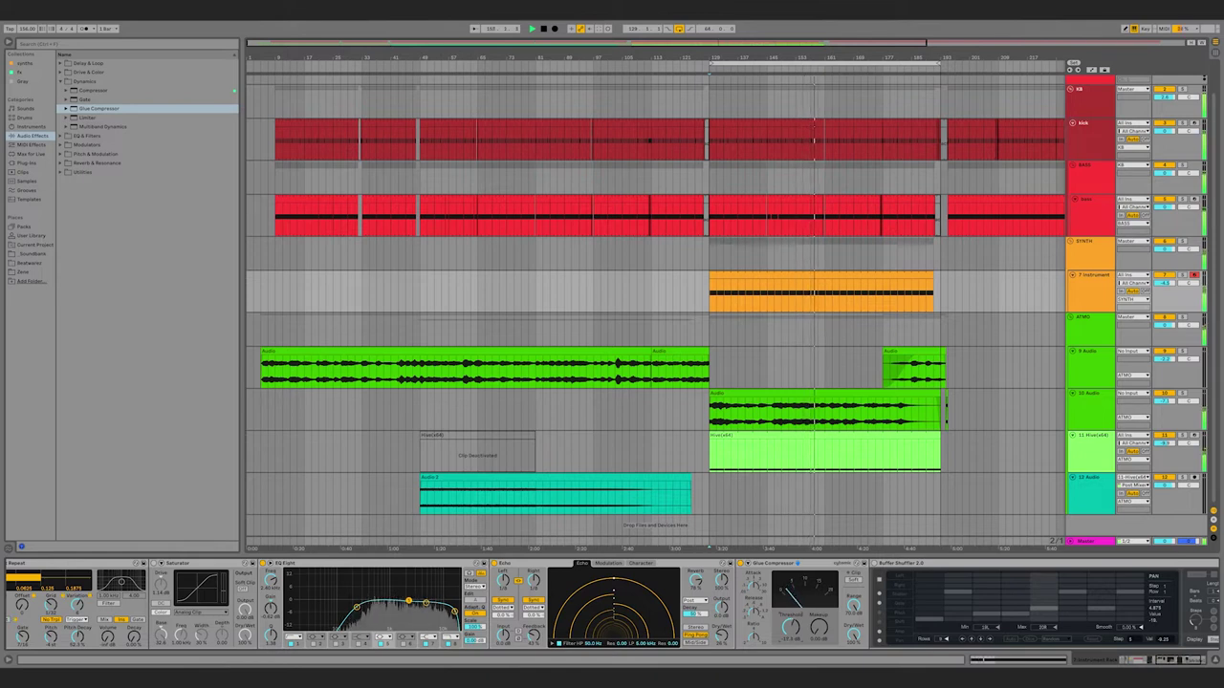
left_click(873, 563)
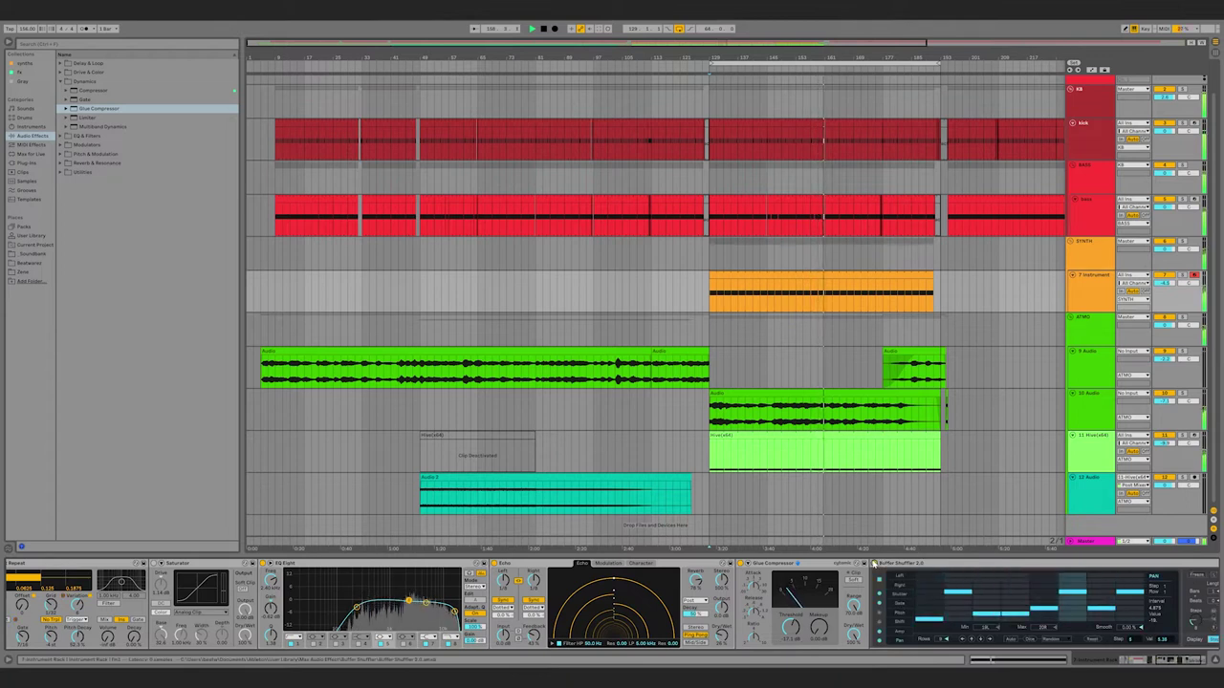
left_click(873, 563)
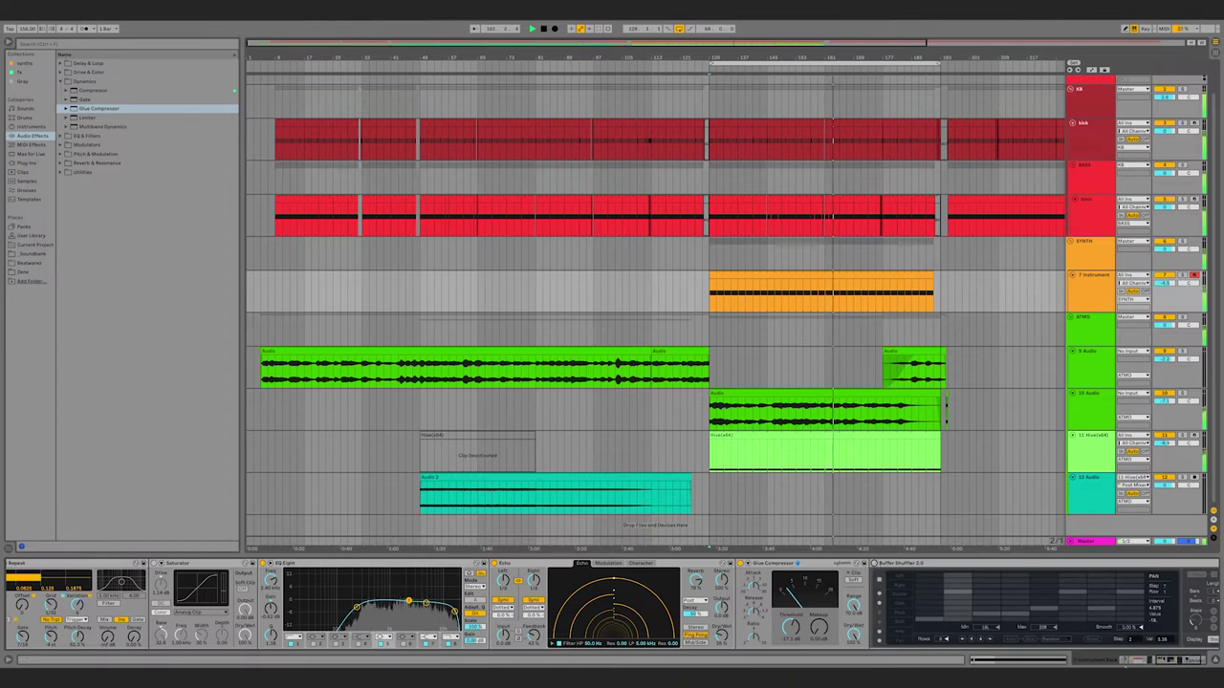
- Activate the Vital chain instead of the first chain and use its EQ Eight's third band for a slight upper-mid boost
left_click_drag(1141, 662, 1090, 664)
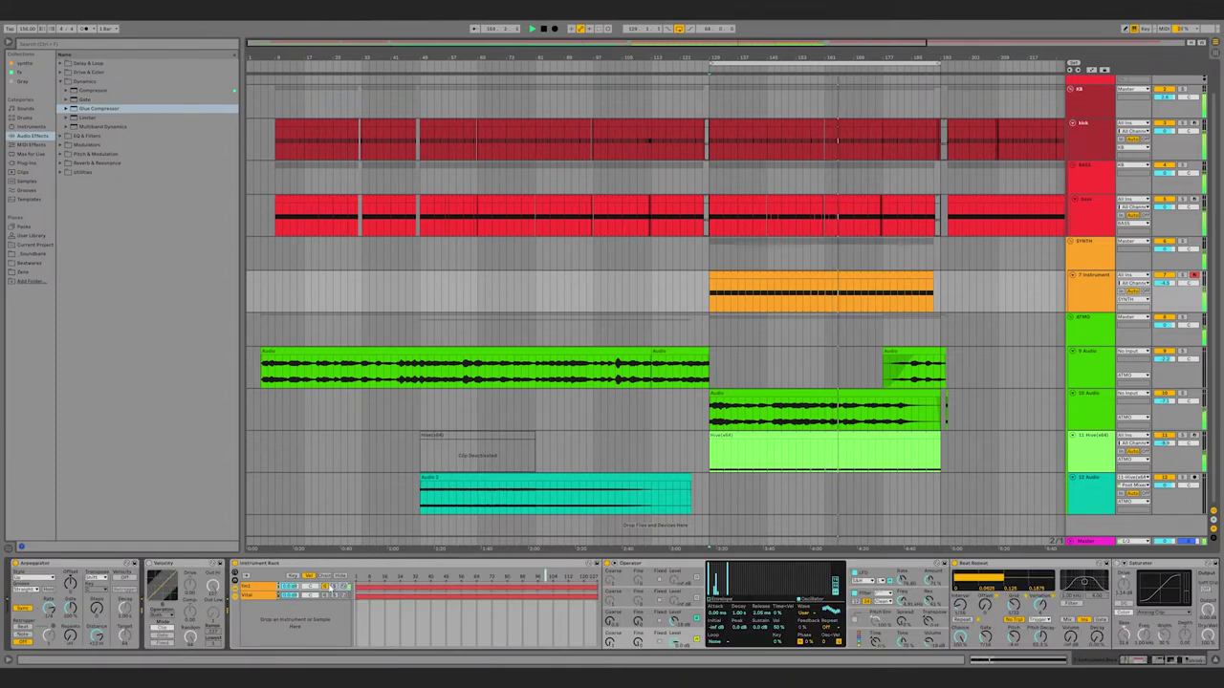
left_click(325, 595)
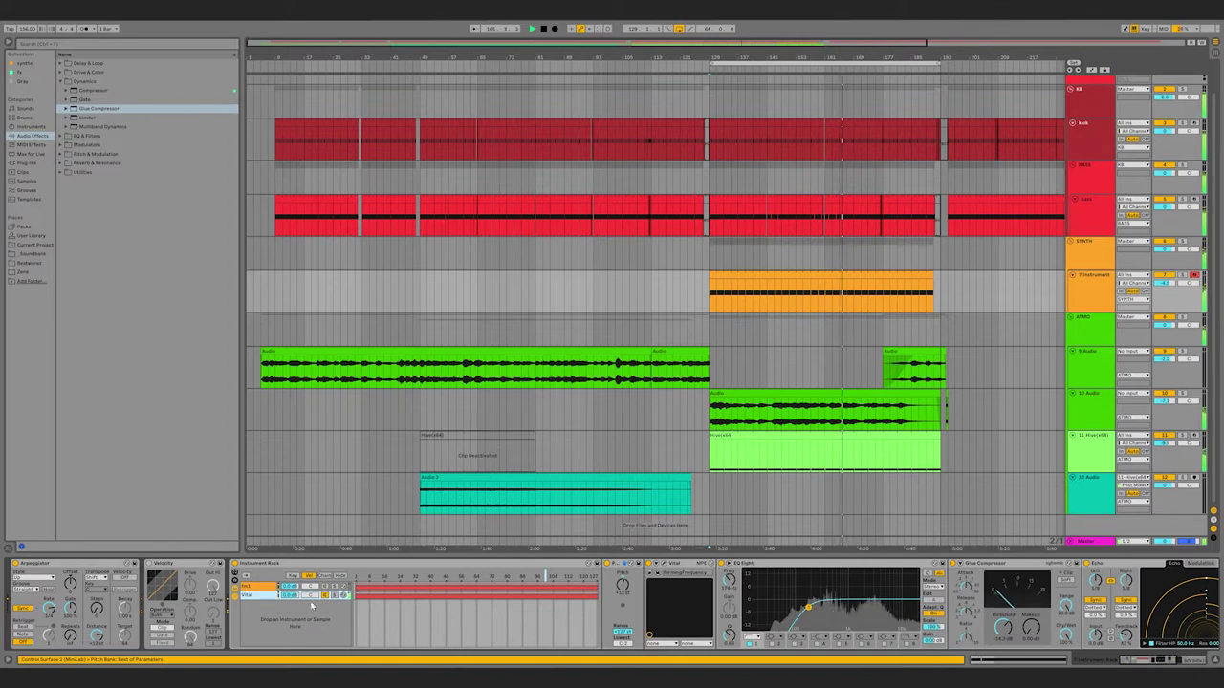
left_click_drag(1145, 663, 1167, 661)
left_click(504, 641)
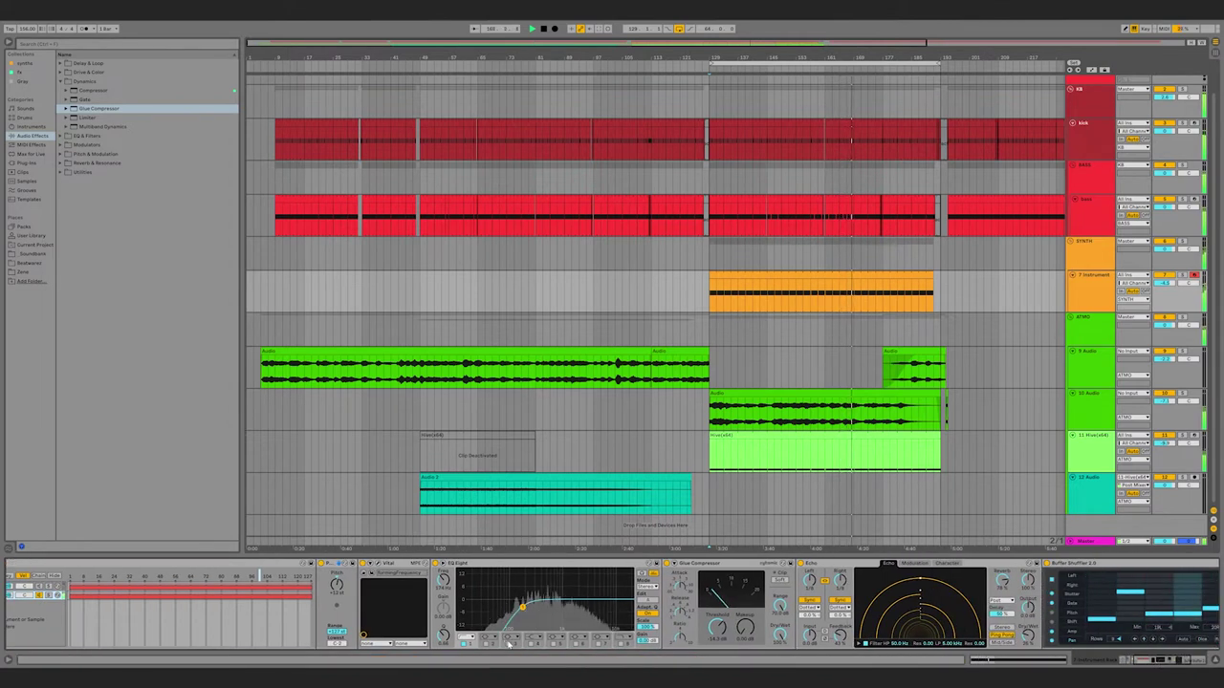
left_click_drag(562, 600, 586, 597)
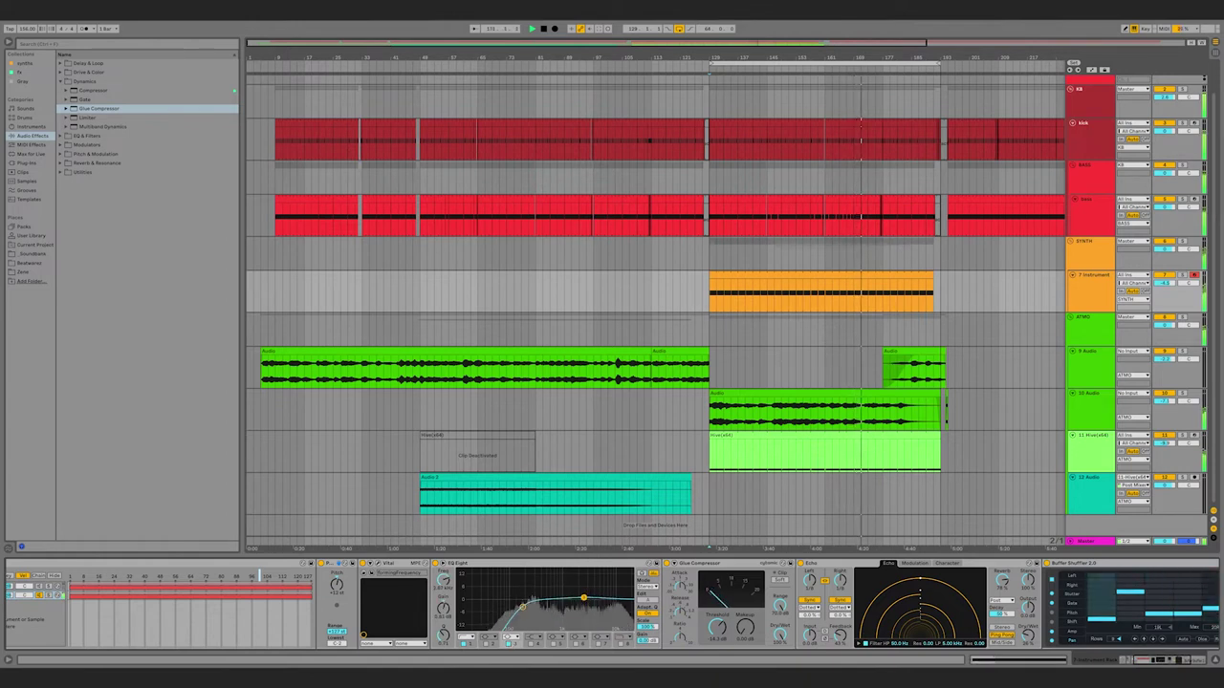
- Create a new empty chain below the Vital chain in the Instrument Rack
left_click_drag(1178, 660, 1164, 660)
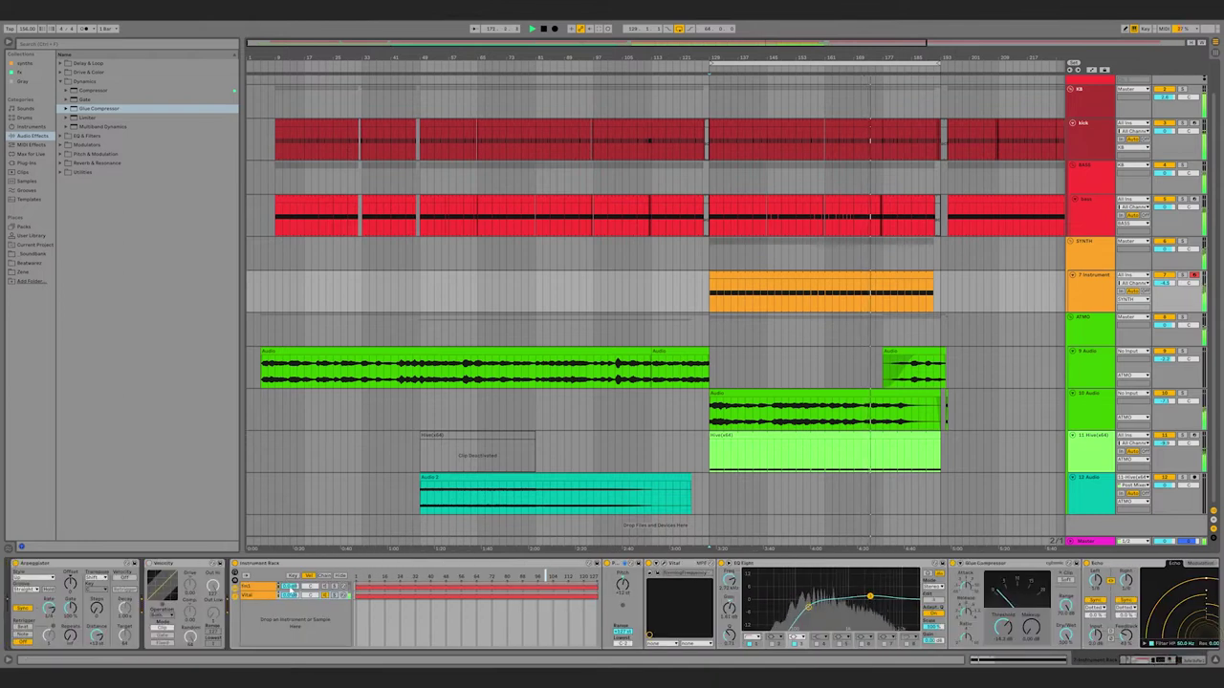
right_click(263, 613)
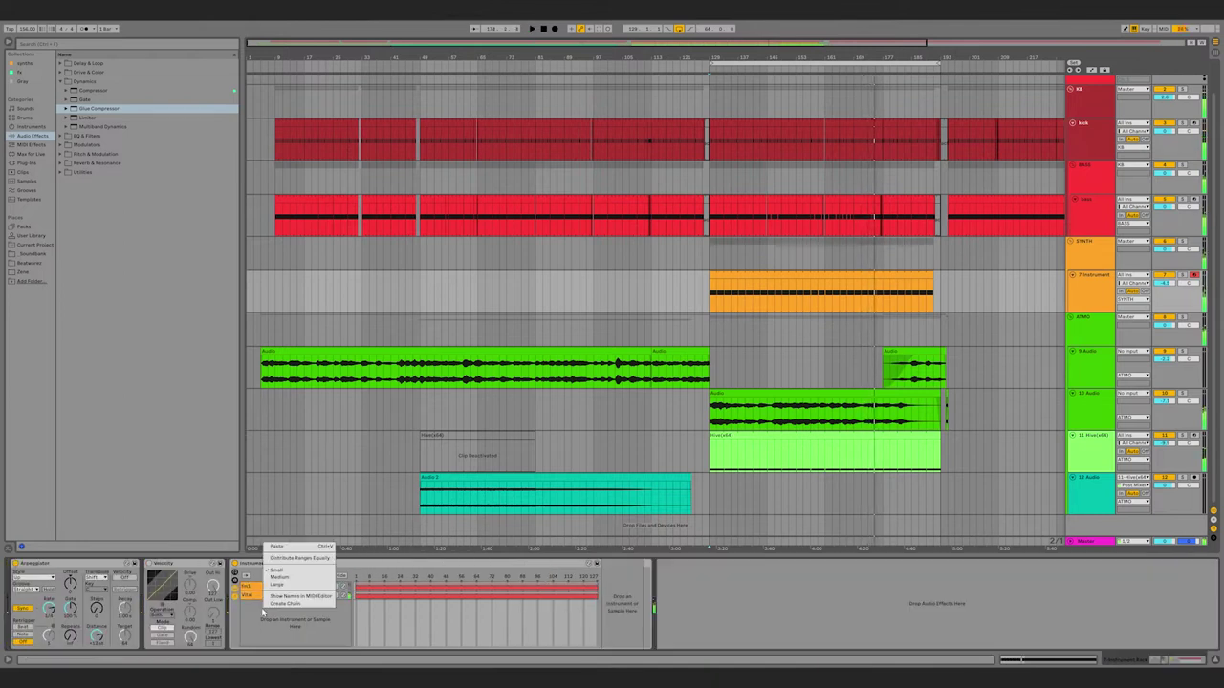
left_click(273, 603)
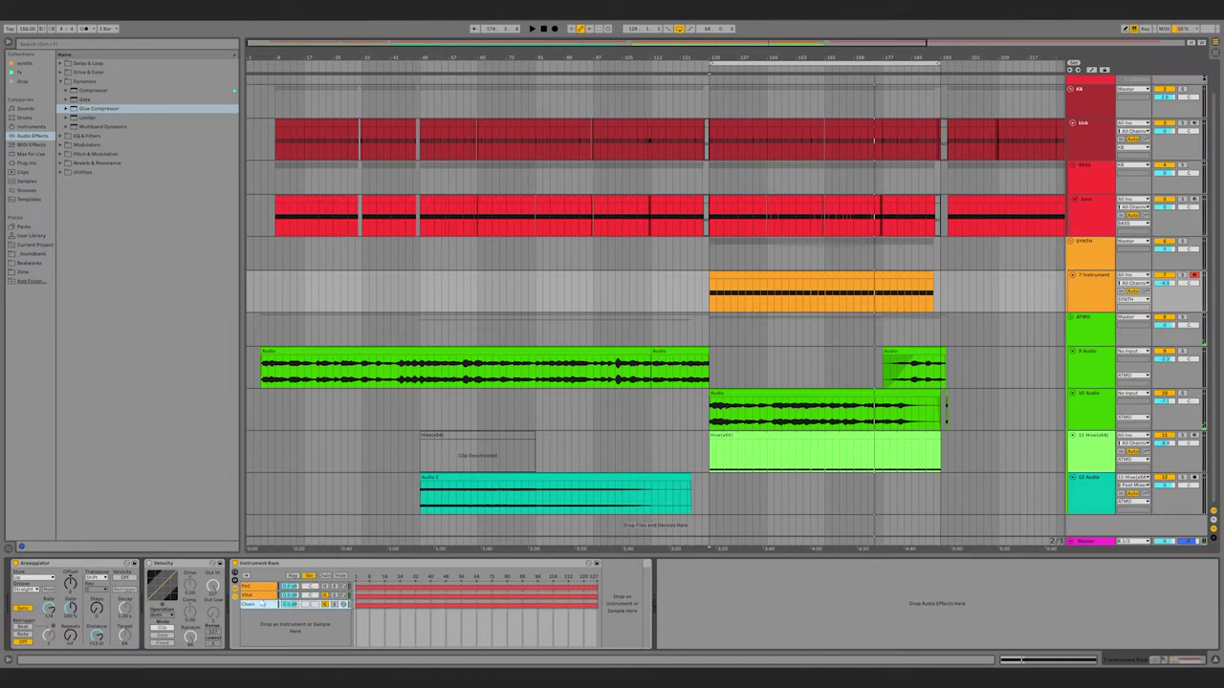
- Copy Pitch, Vital, EQ Eight and Glue Compressor from the Vital chain into the new third chain
left_click(260, 597)
left_click(696, 565)
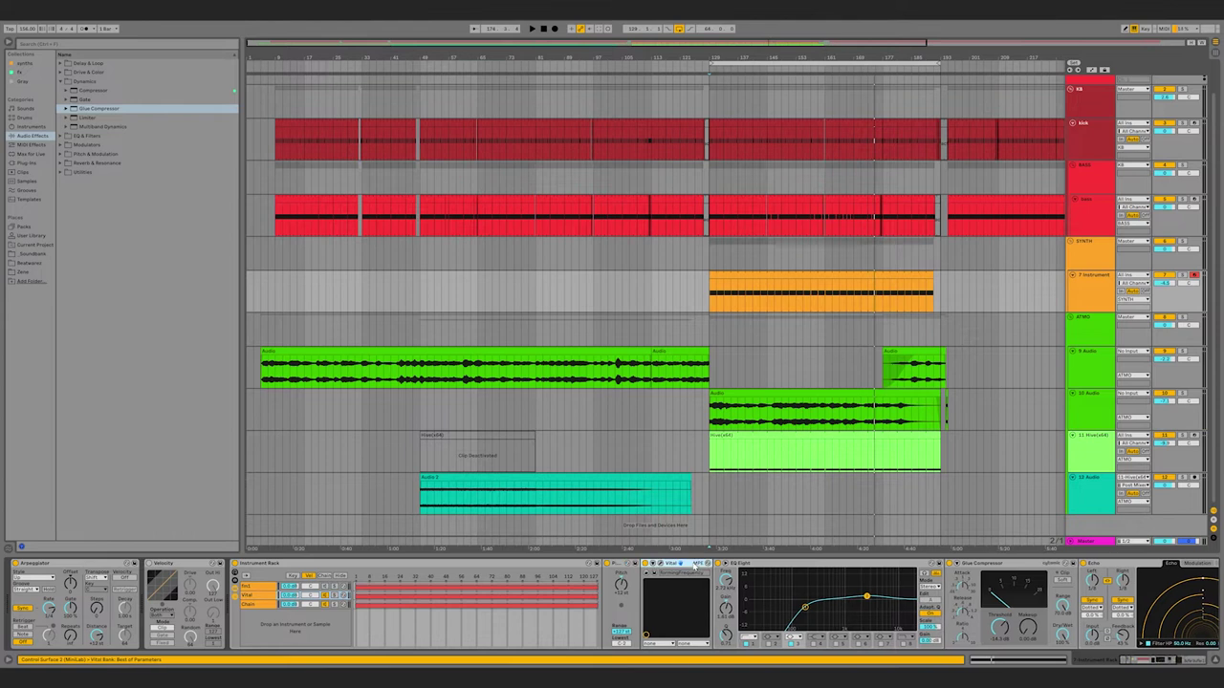
left_click(795, 565)
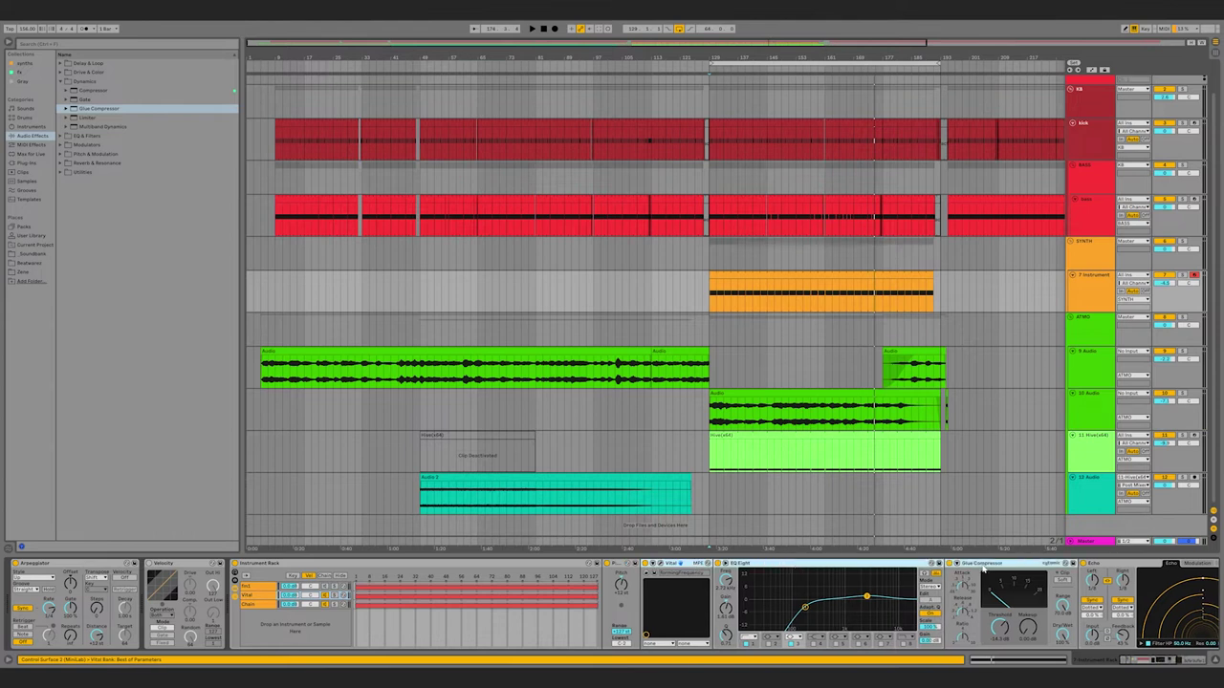
left_click(616, 566)
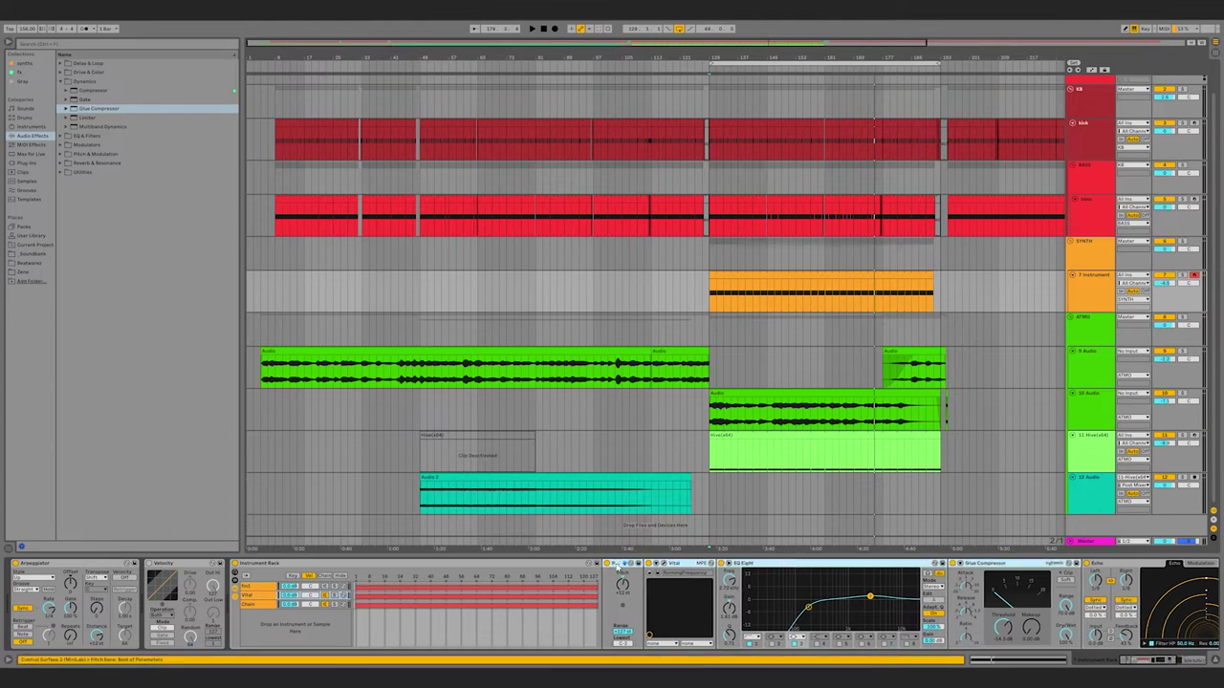
left_click(251, 606)
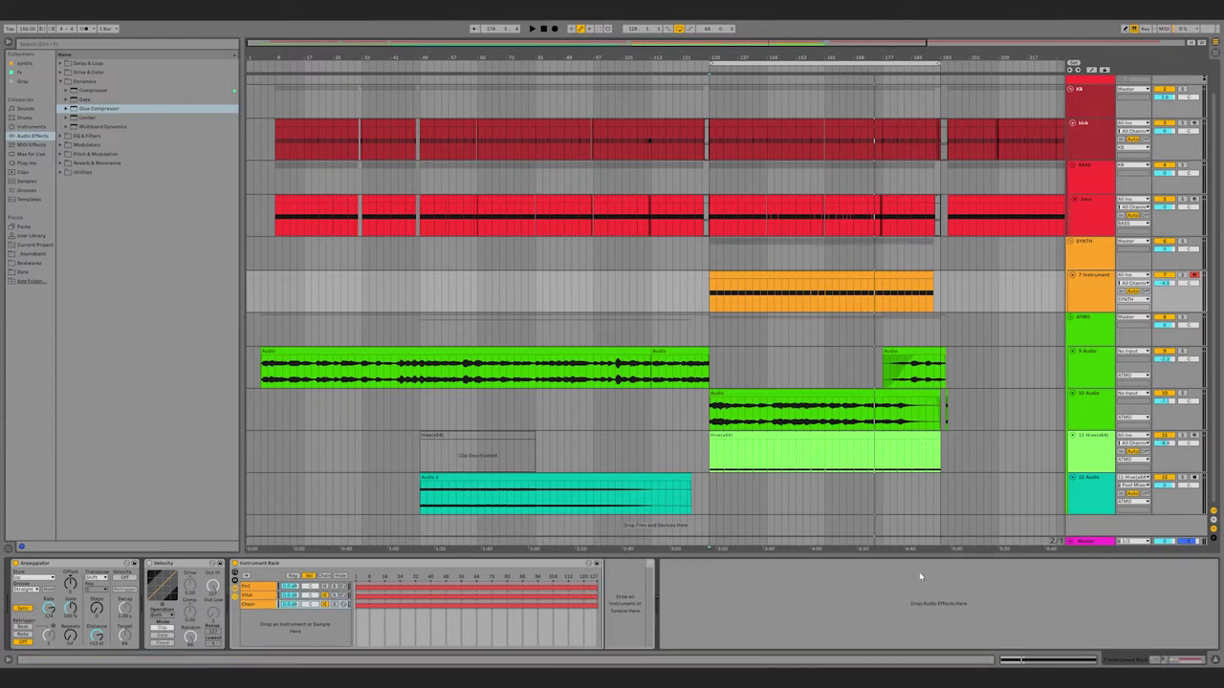
key("ctrl+v")
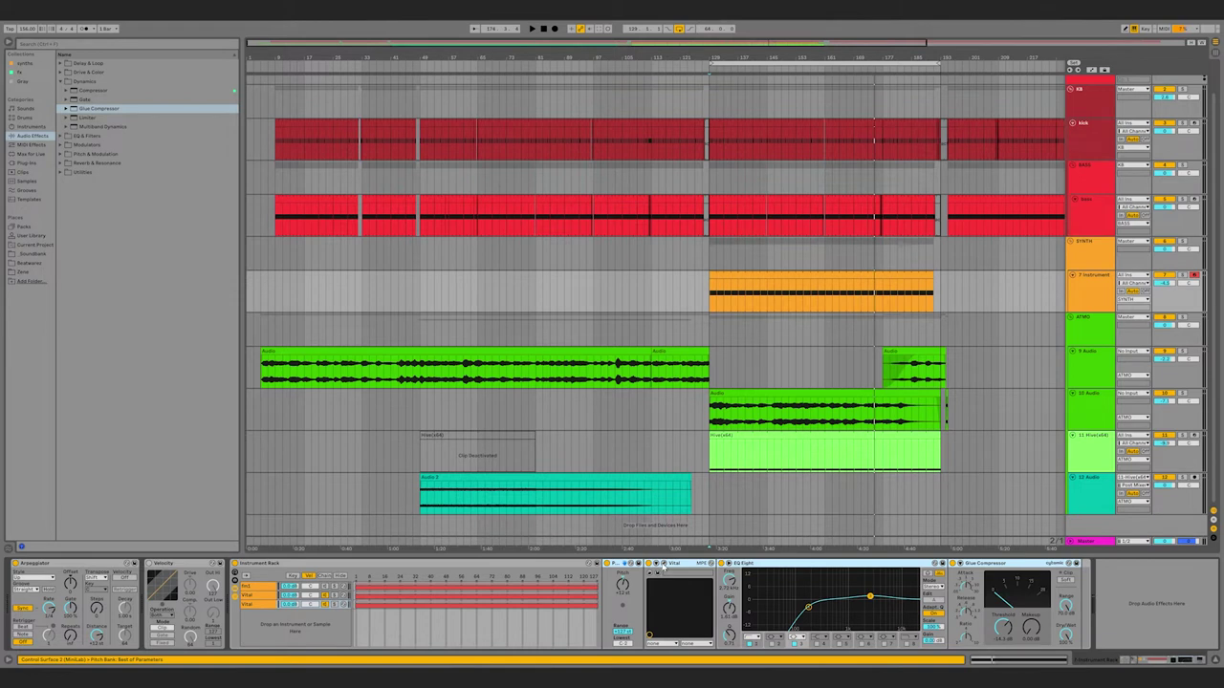
- Deactivate the second chain and load the twilight preset from the darkInteger folder into the third chain's Vital
left_click(665, 568)
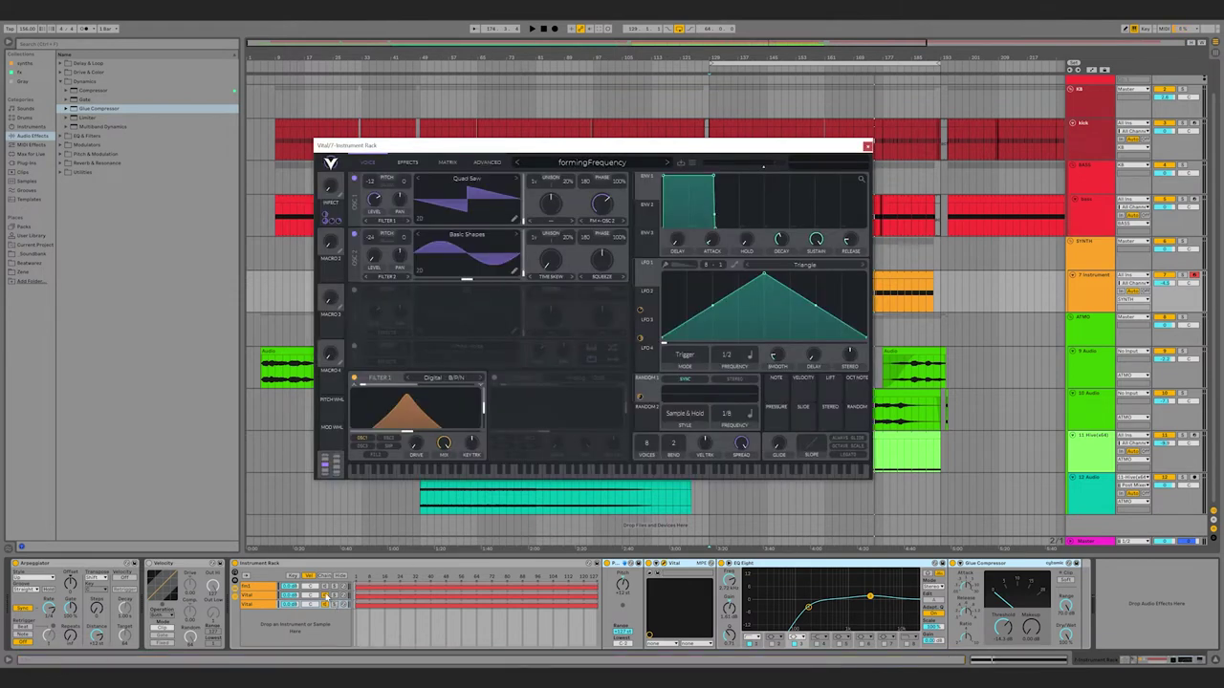
left_click(326, 595)
left_click(595, 161)
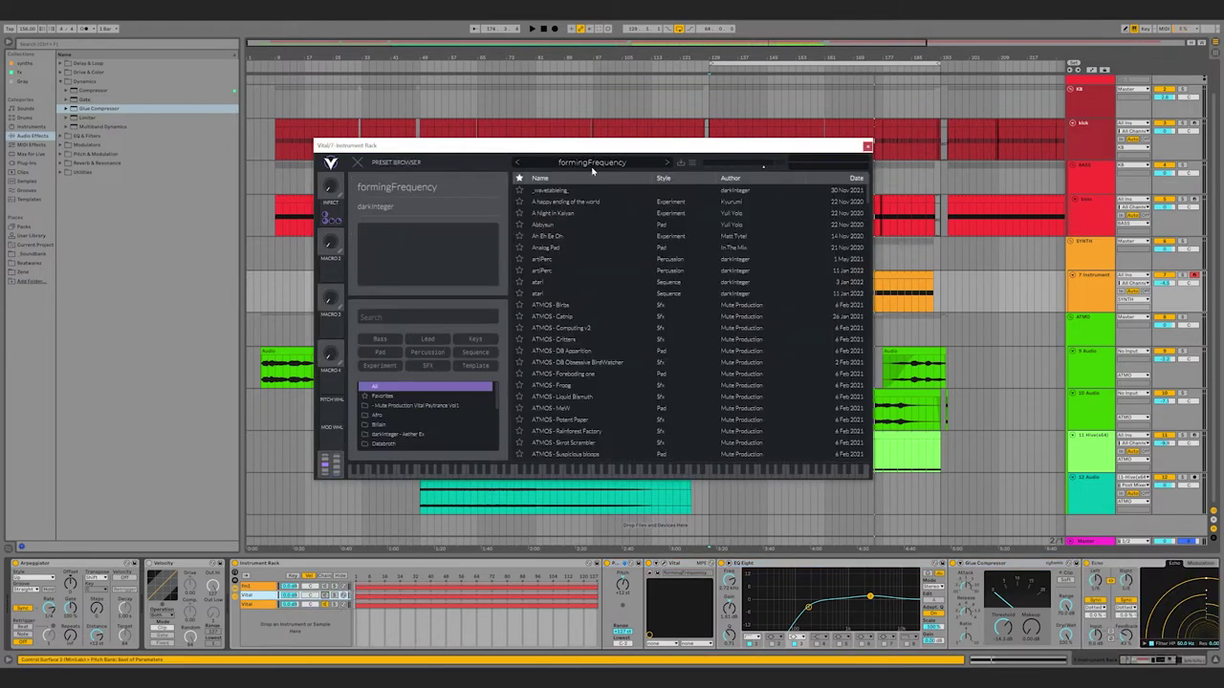
left_click(383, 435)
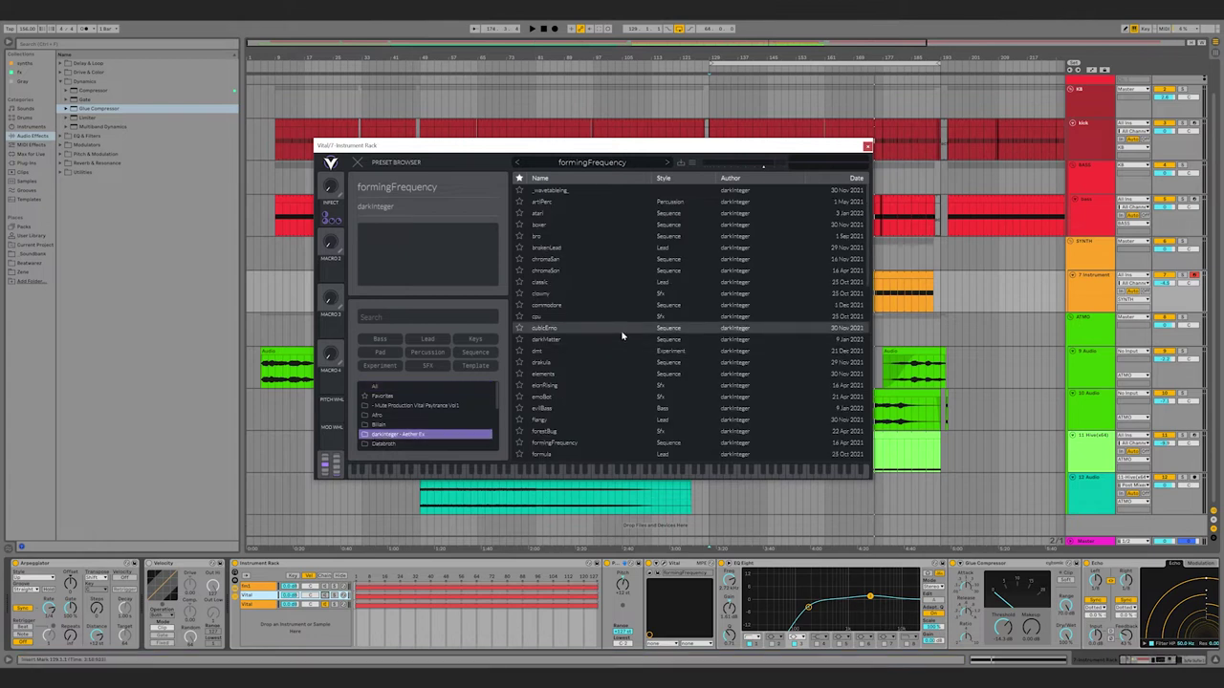
scroll(622, 336, "down", 10)
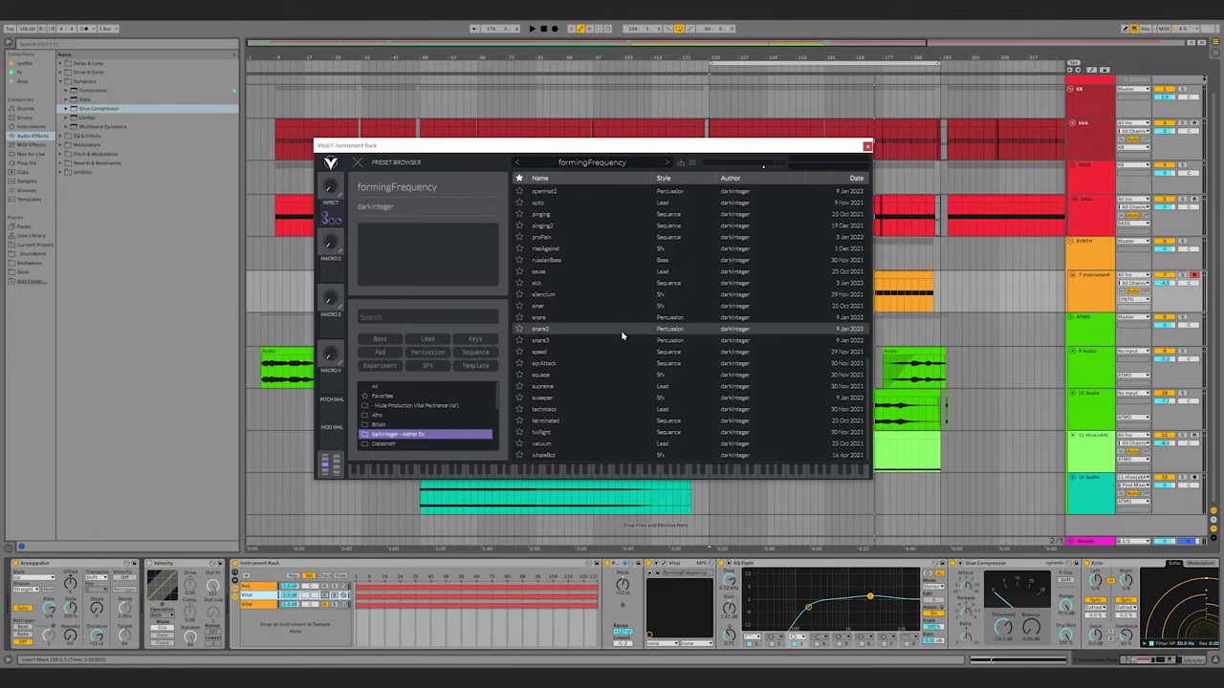
left_click(569, 433)
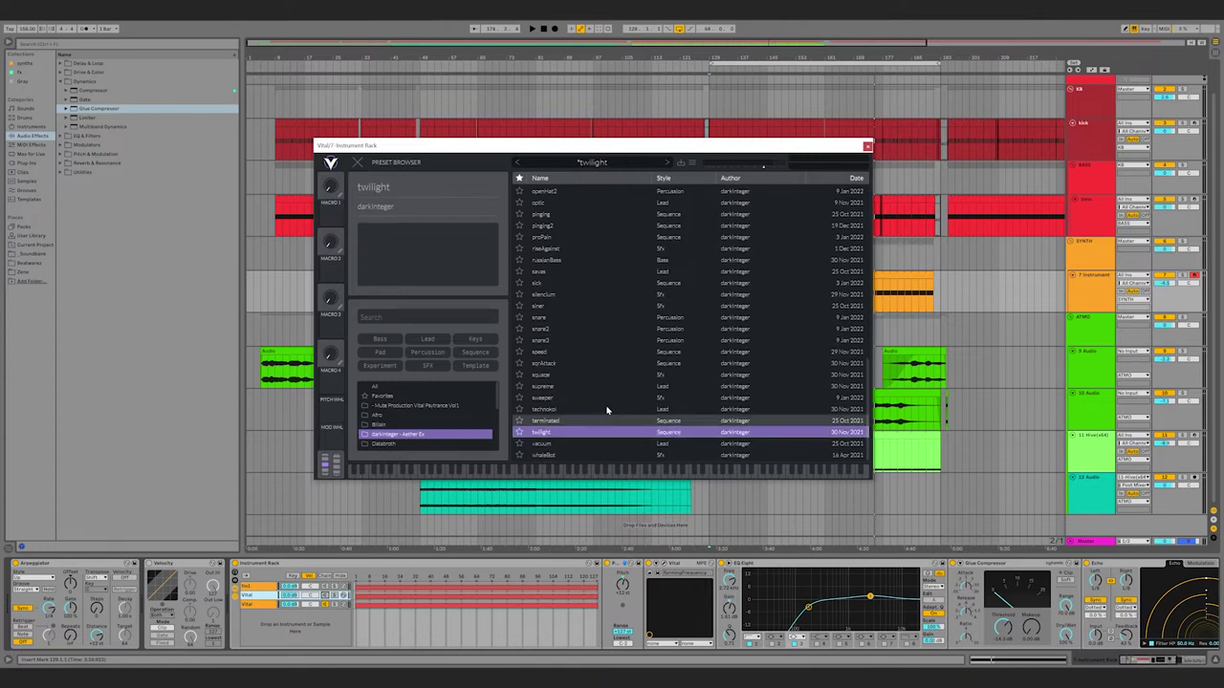
left_click(867, 148)
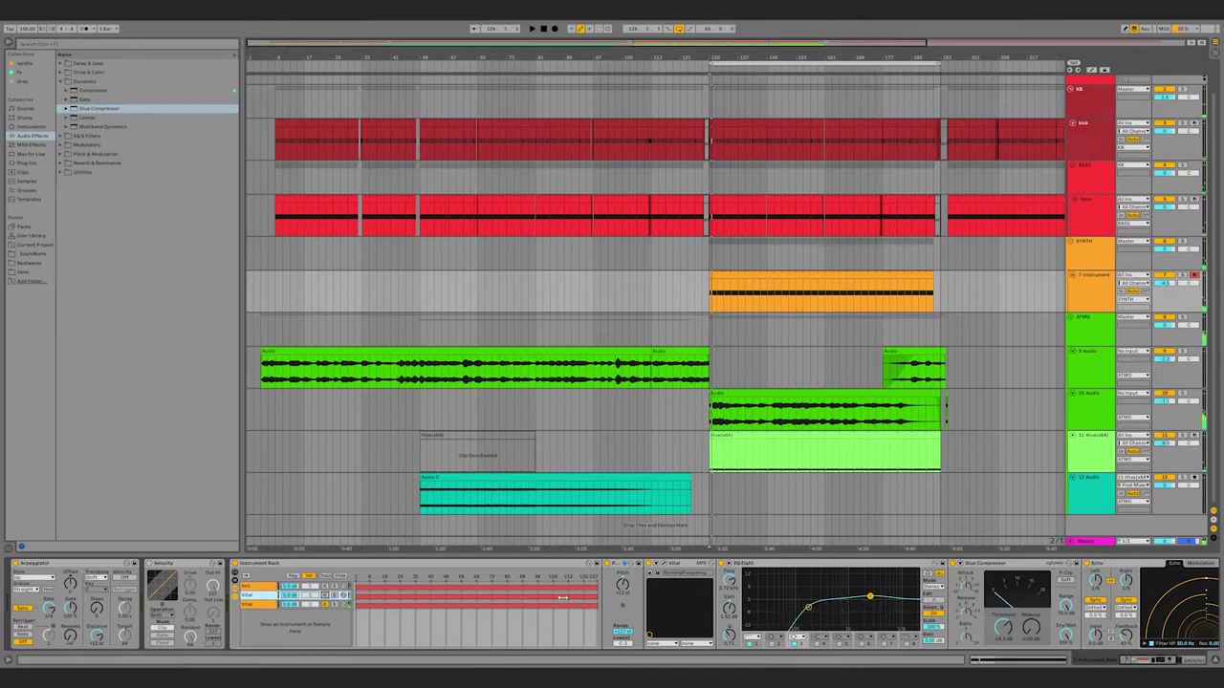
- Play the third chain and slightly lower the low-cut frequency in its EQ Eight
left_click(255, 605)
key("space")
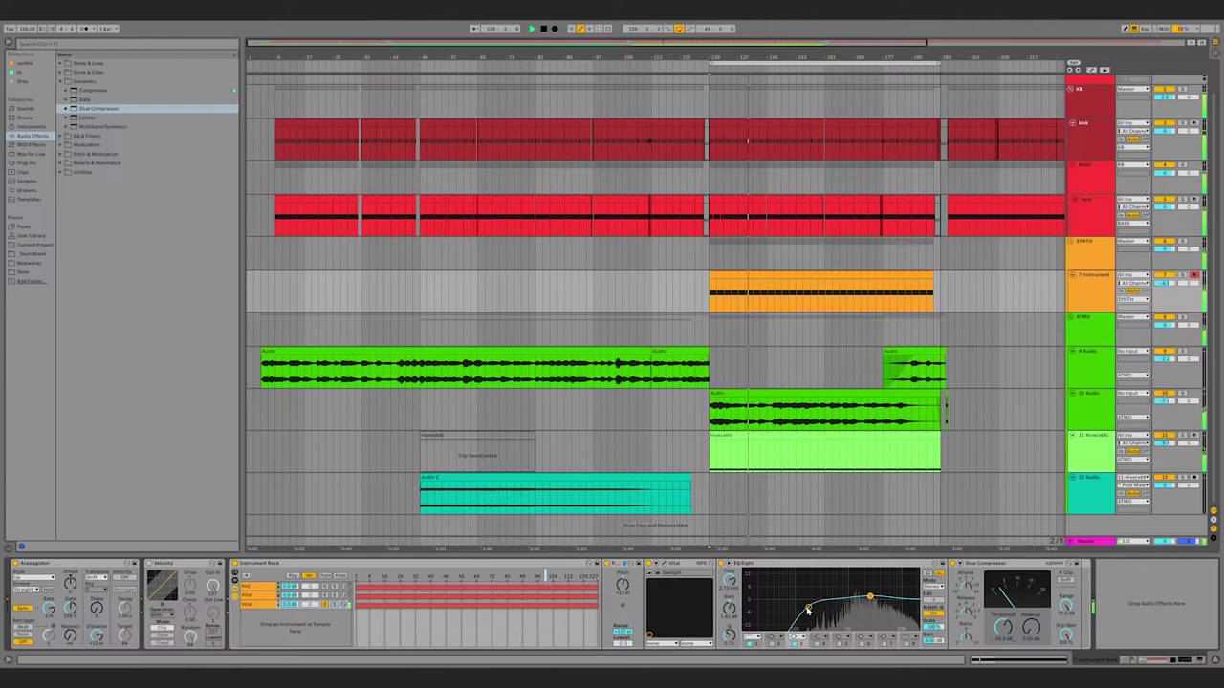
left_click_drag(801, 606, 800, 607)
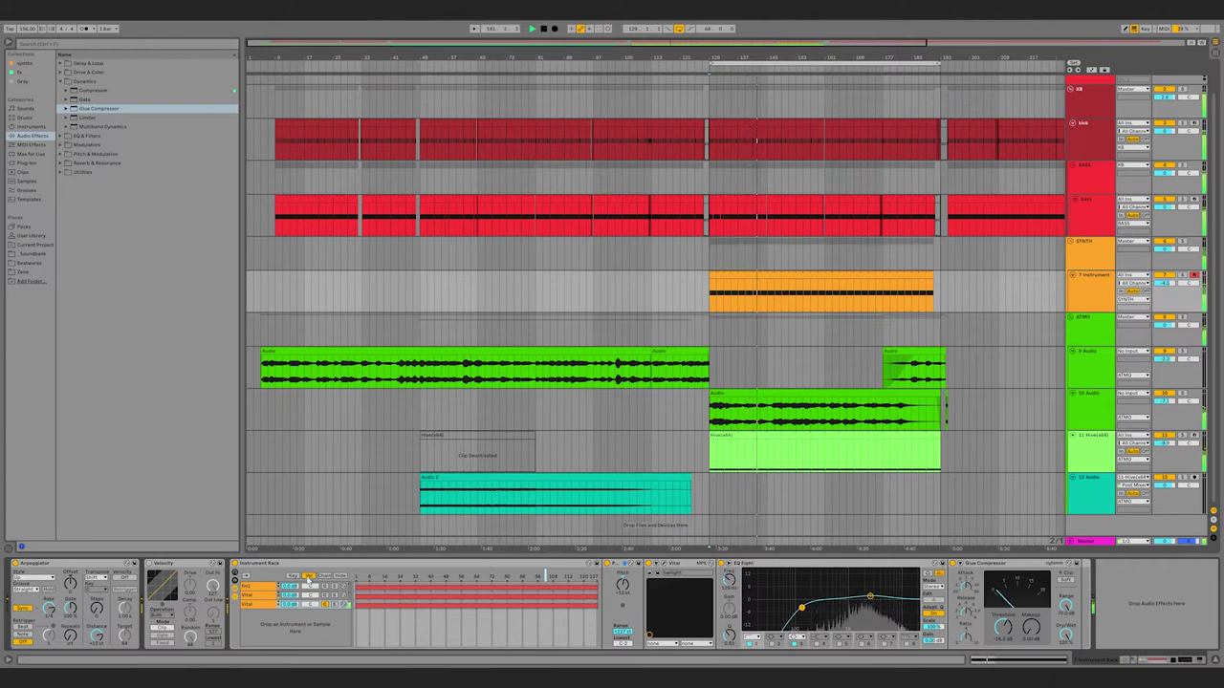
- Copy Buffer Shuffler 2.0 from the second chain to the end of the third chain
left_click(255, 597)
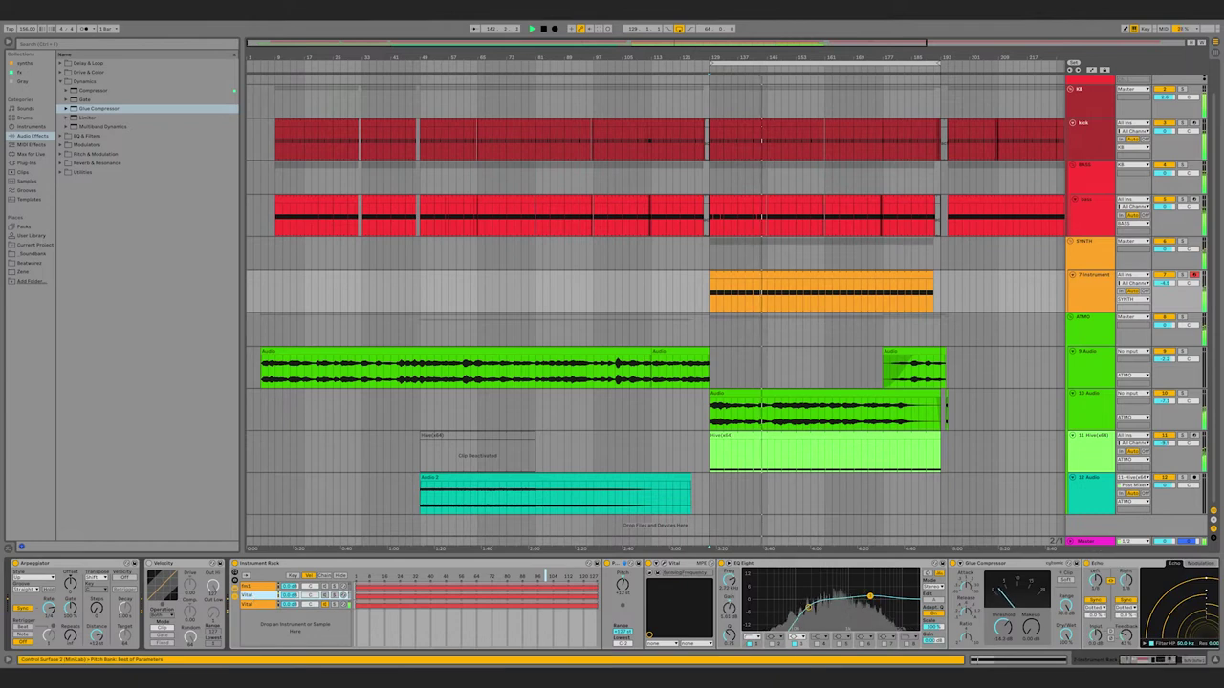
left_click(1183, 661)
left_click(994, 564)
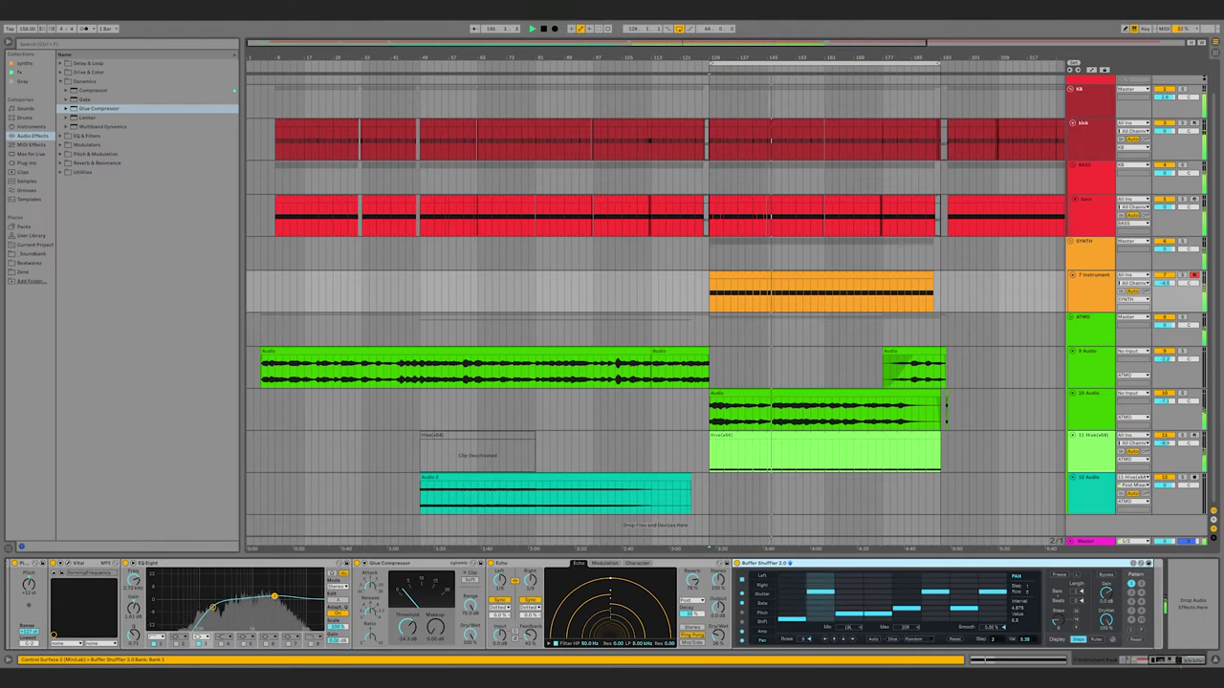
scroll(191, 612, "up", 10)
left_click(269, 605)
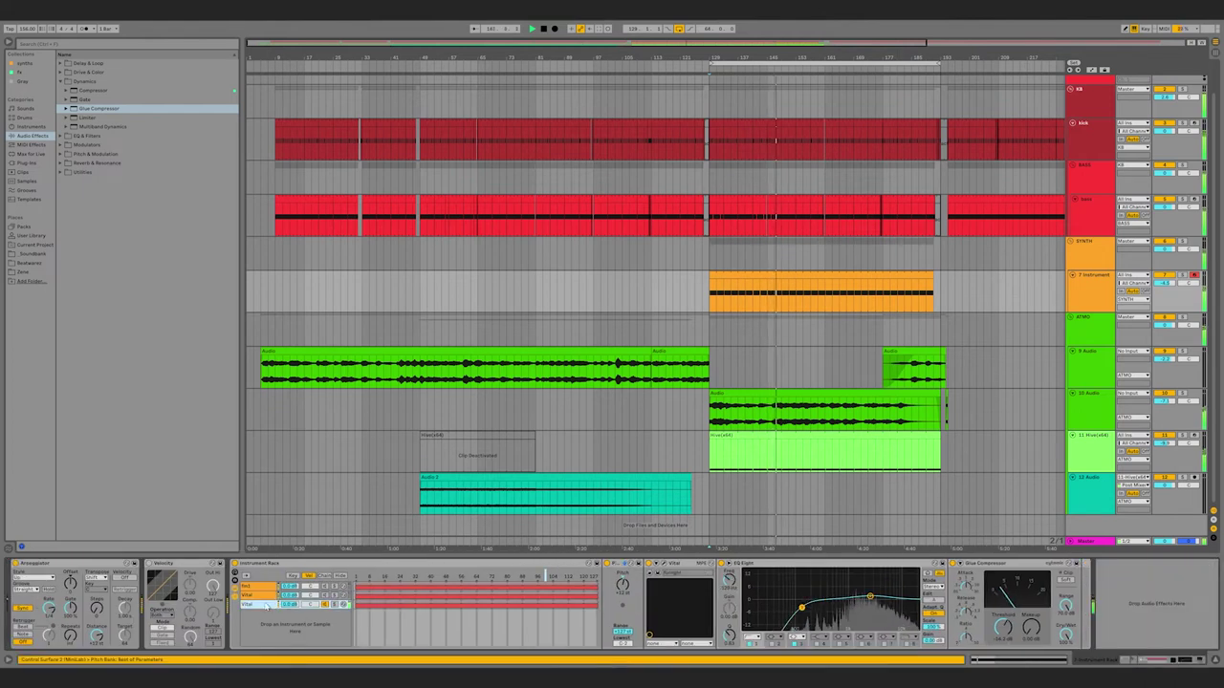
left_click(1082, 592)
key("ctrl+v")
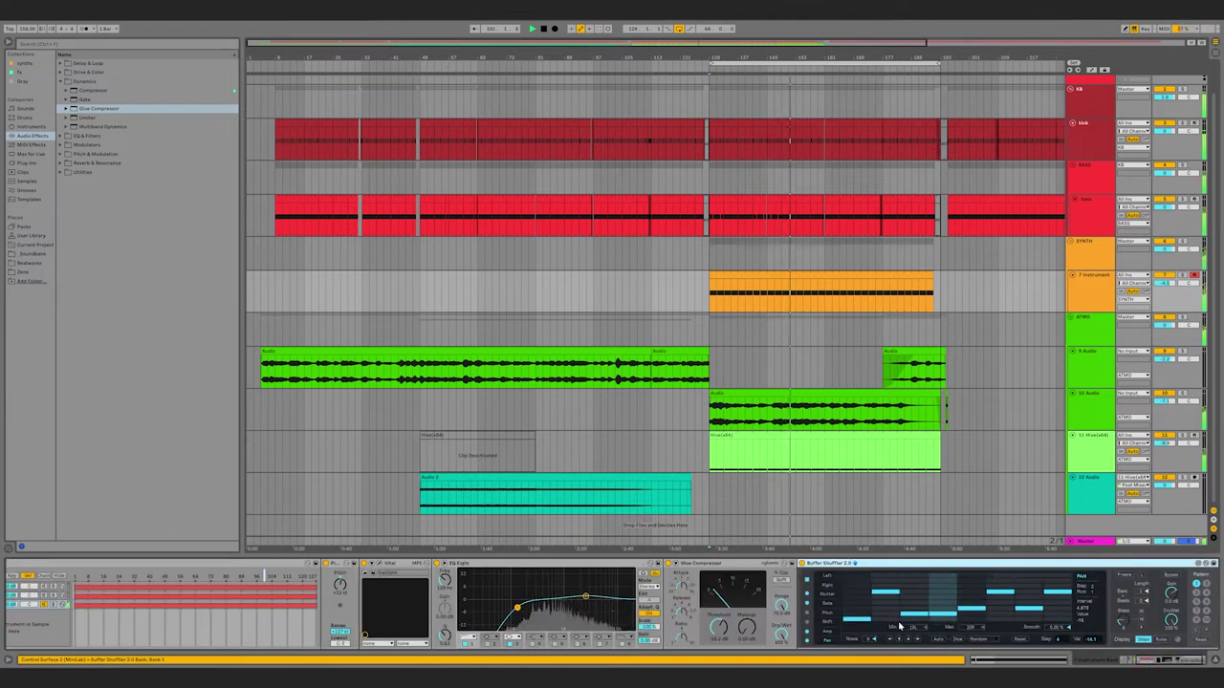
- Edit the gate and stutter step patterns in the third chain's Buffer Shuffler 2.0
left_click(832, 603)
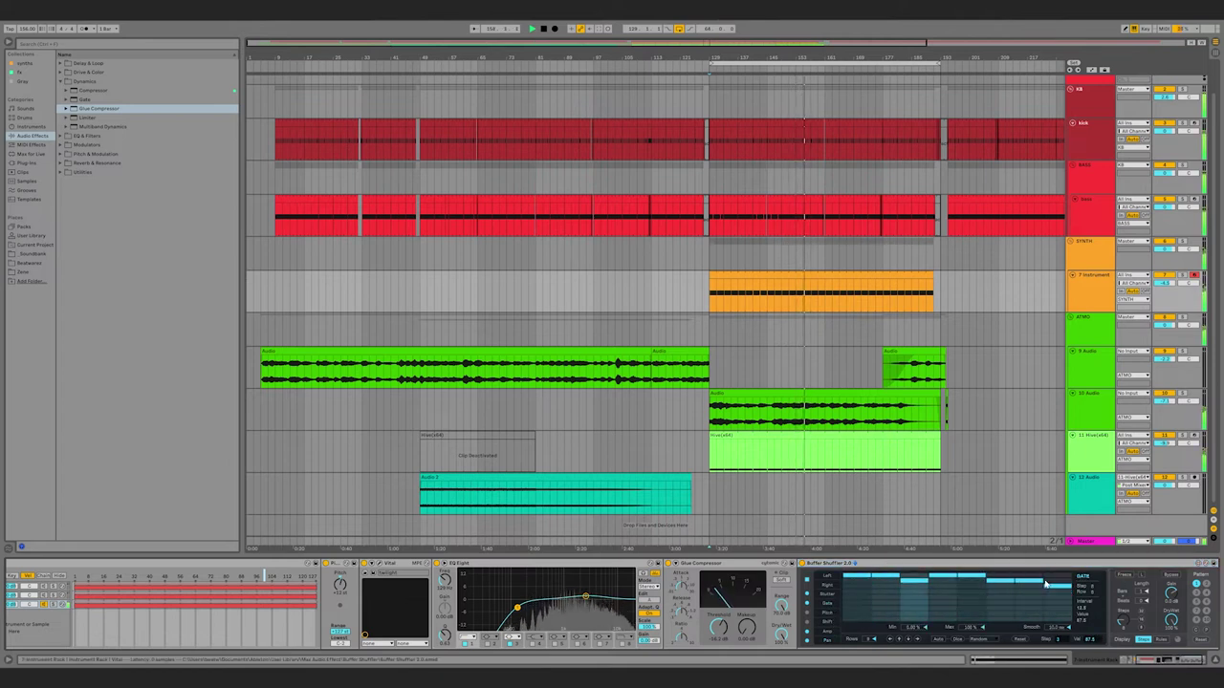
left_click(976, 582)
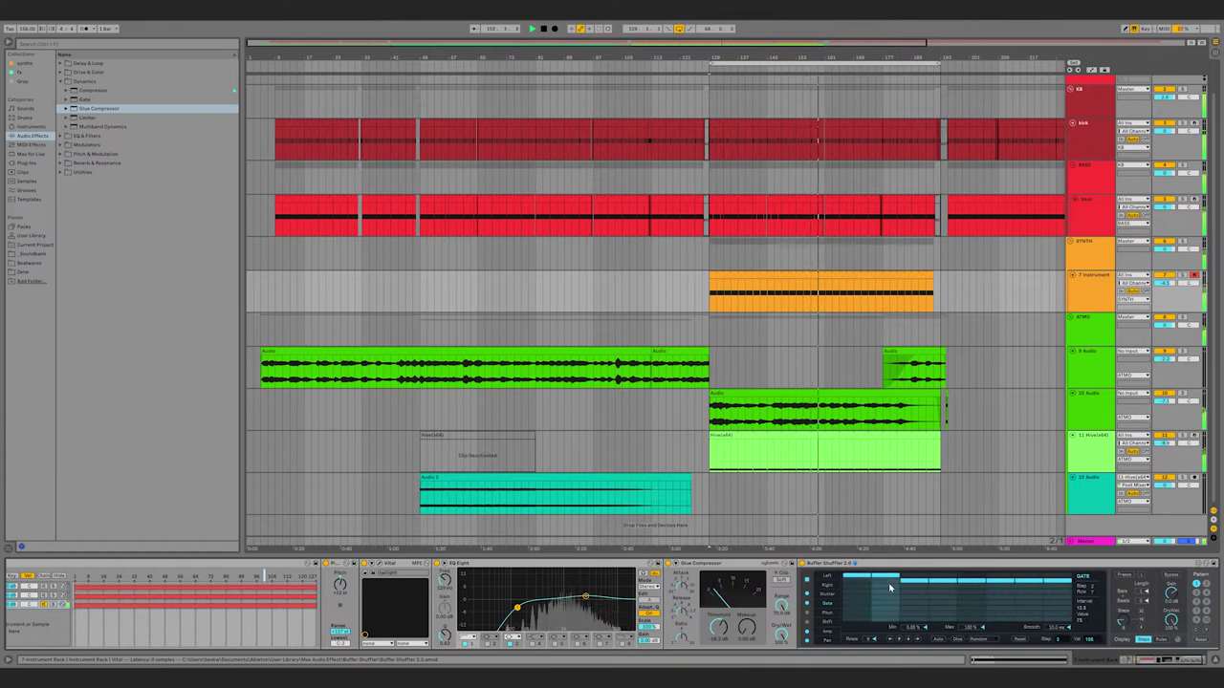
left_click(827, 595)
left_click(995, 608)
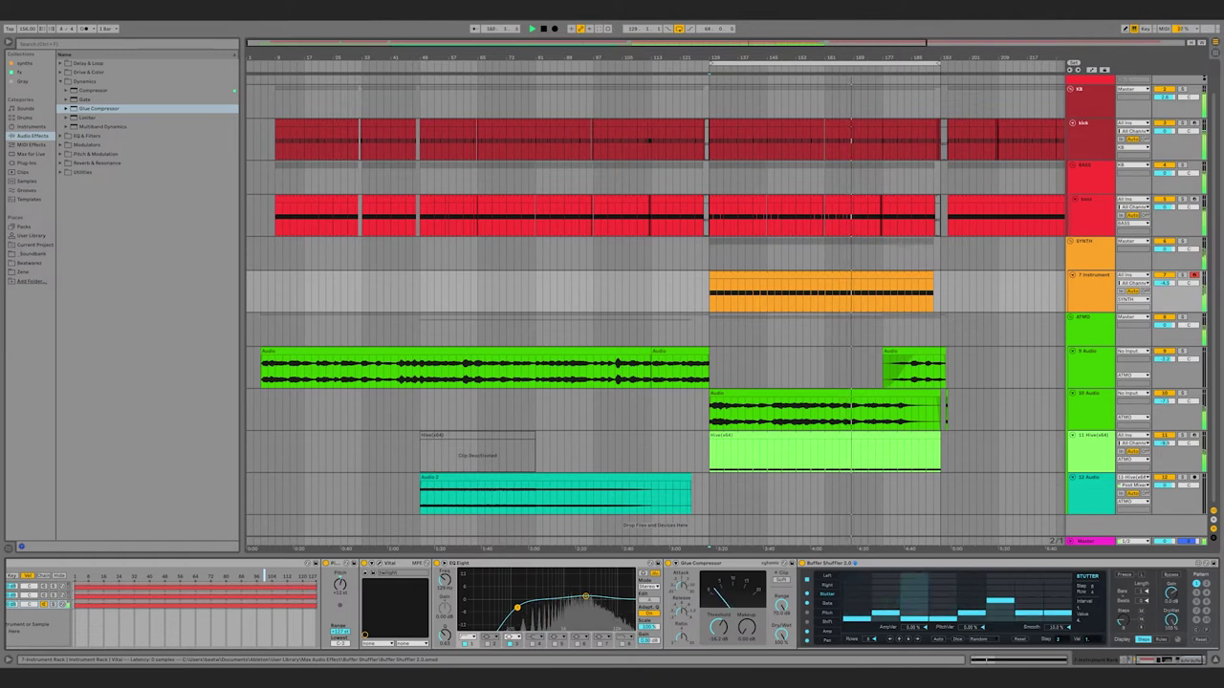
left_click_drag(1125, 622, 1124, 635)
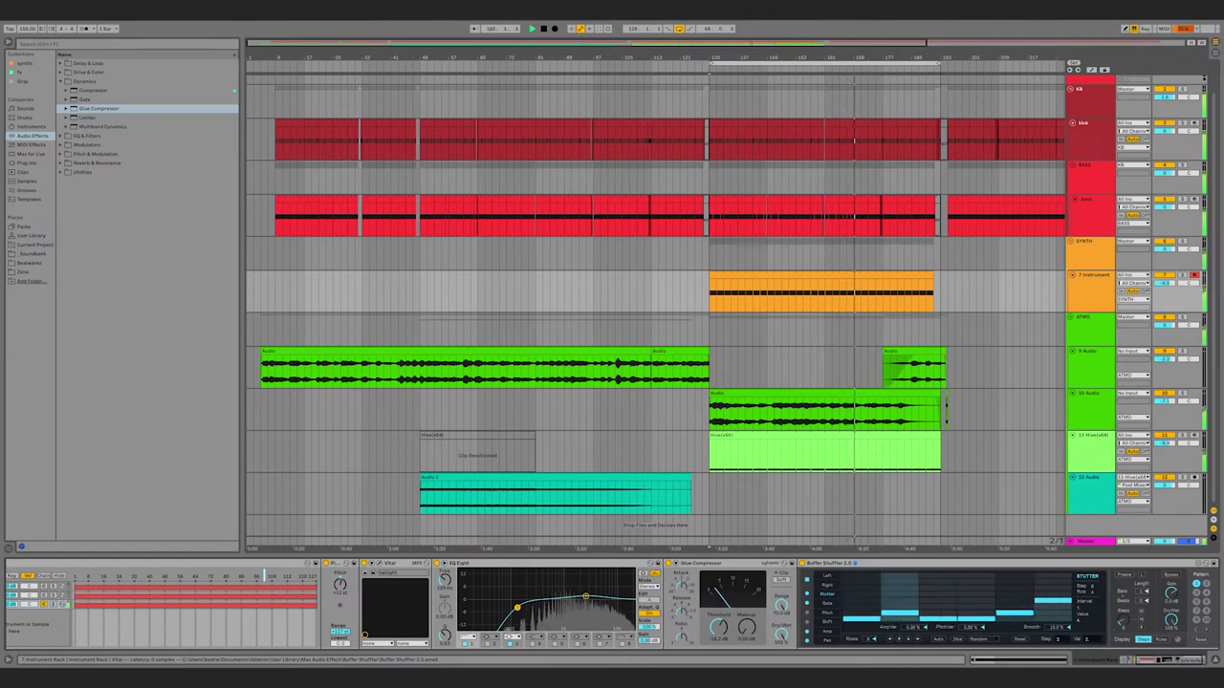
left_click(1141, 629)
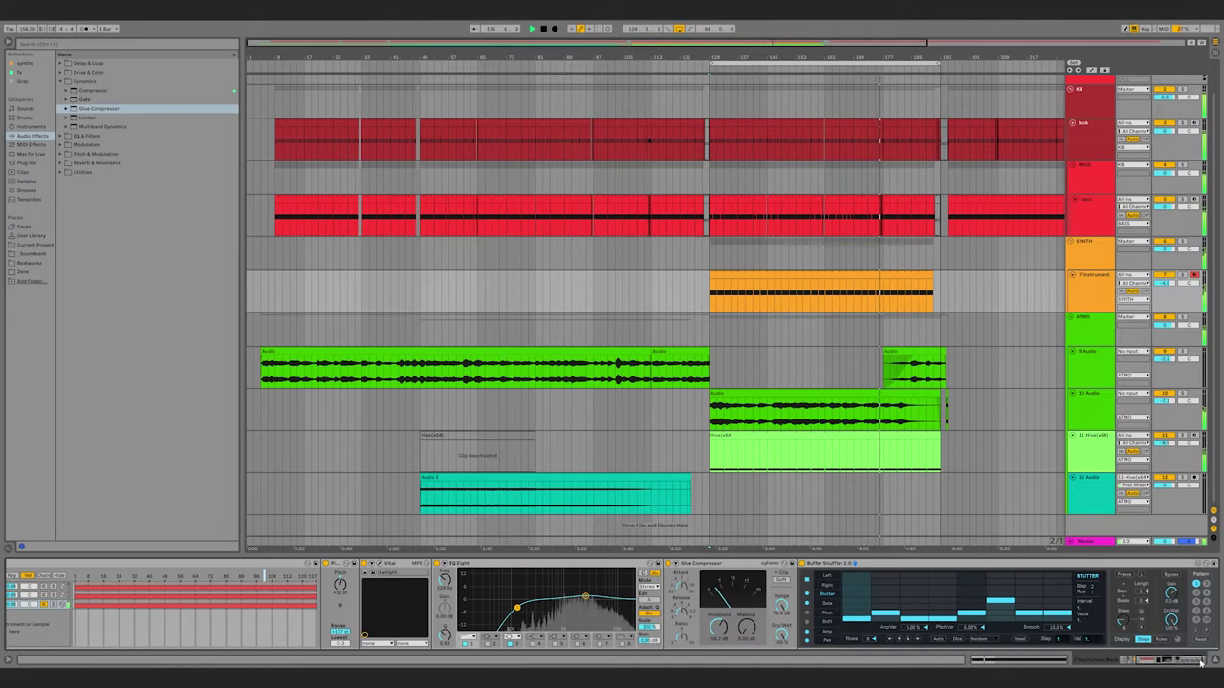
- Copy Beat Repeat from the first chain into the third chain, between Glue Compressor and Buffer Shuffler 2.0
scroll(1047, 629, "left", 3)
left_click(136, 594)
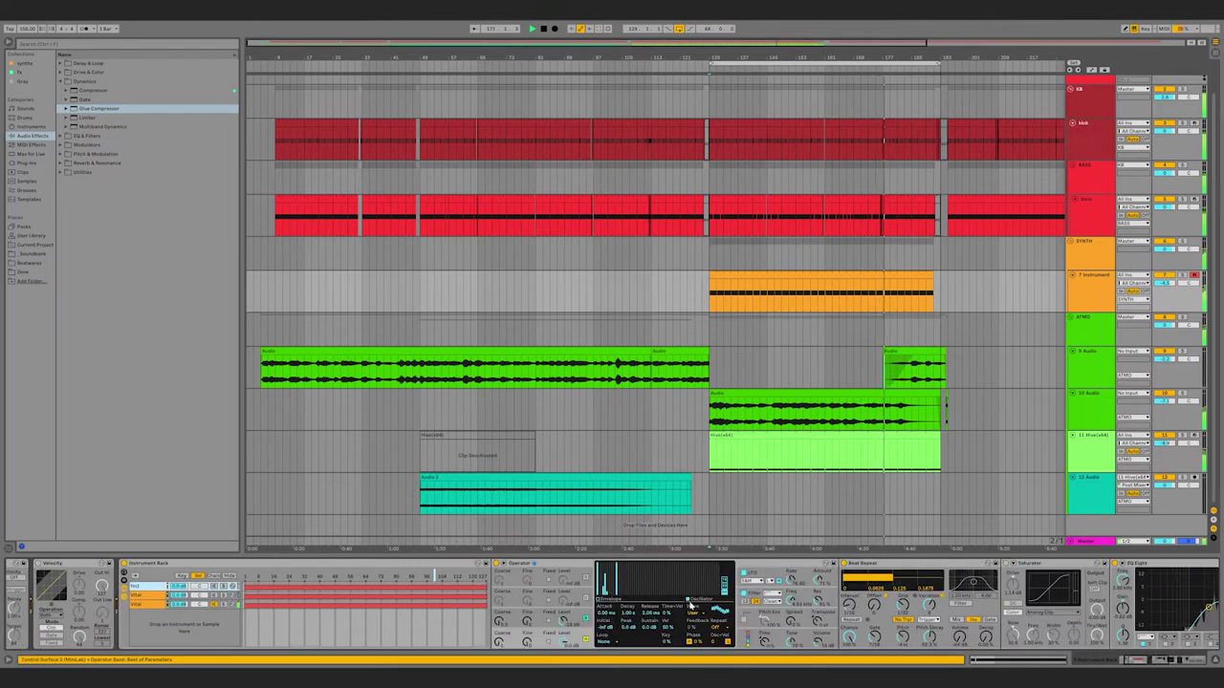
left_click(941, 565)
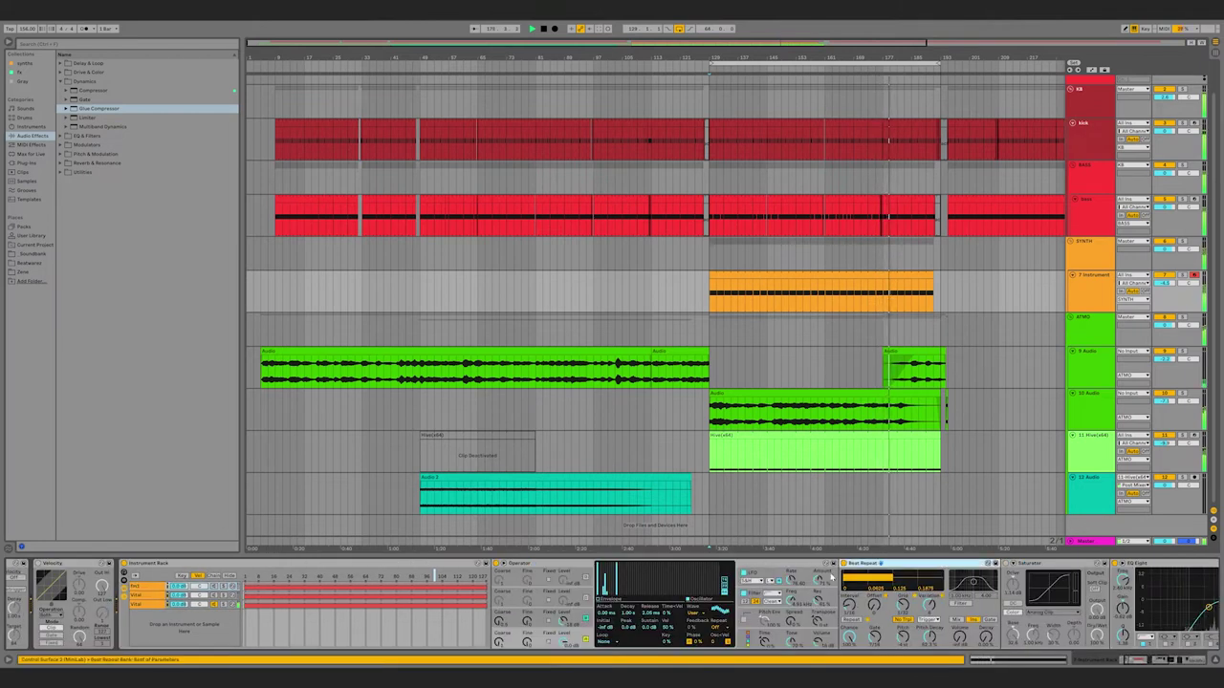
left_click(136, 608)
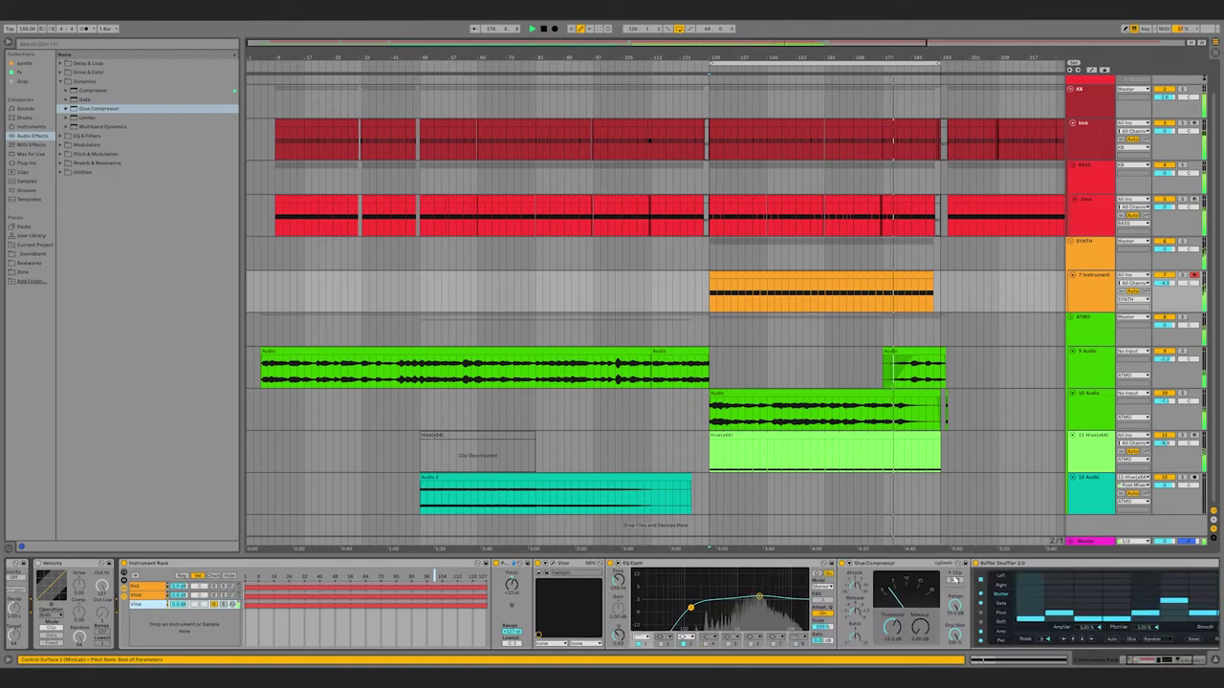
left_click(997, 565)
key("ctrl+v")
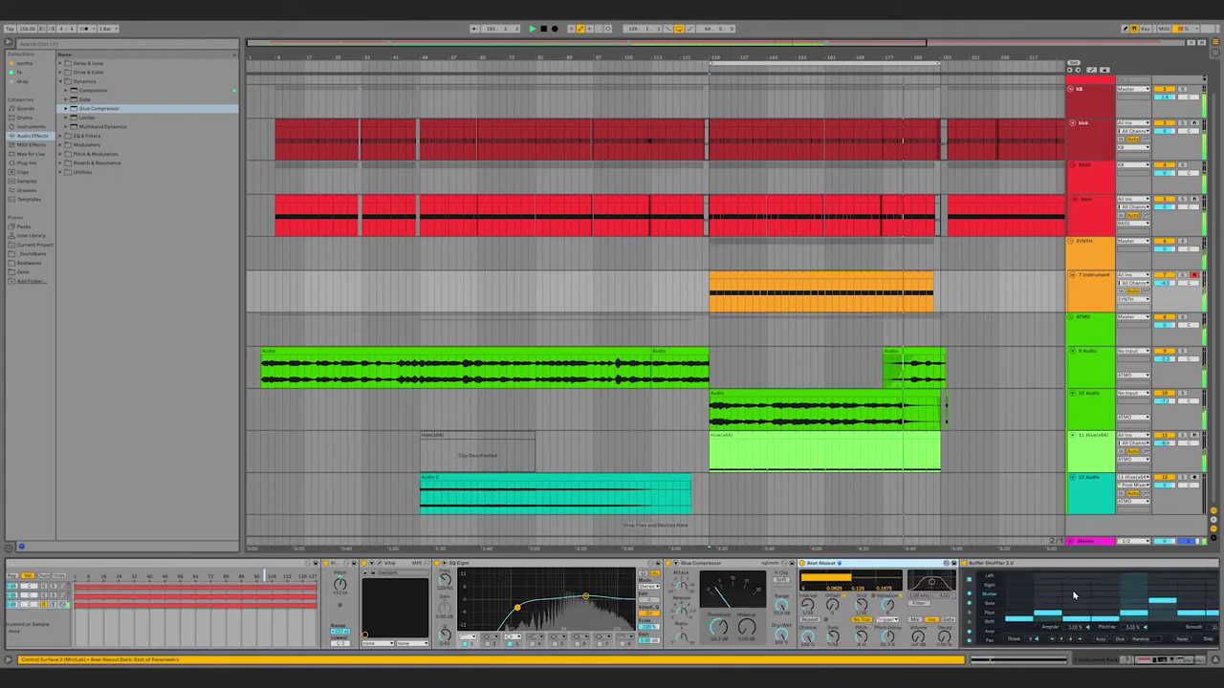
- Redraw Buffer Shuffler's gate row with every step at full level except the second and sixth, and return to the stutter row
left_click(989, 604)
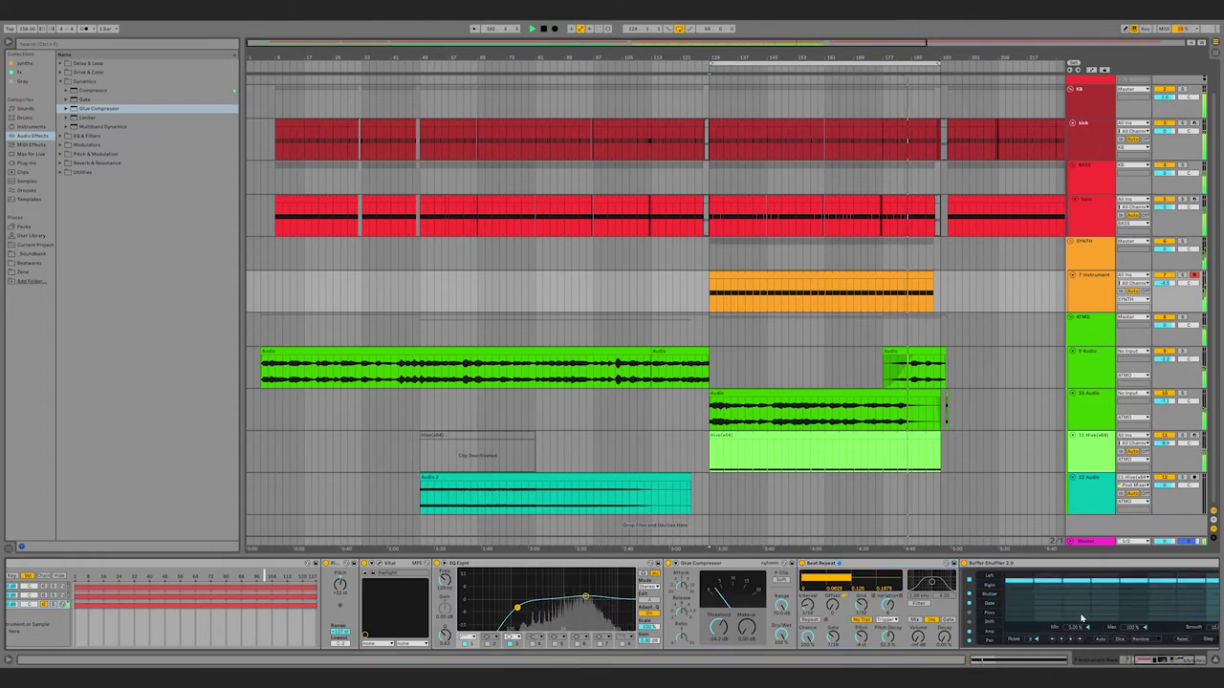
left_click(1028, 577)
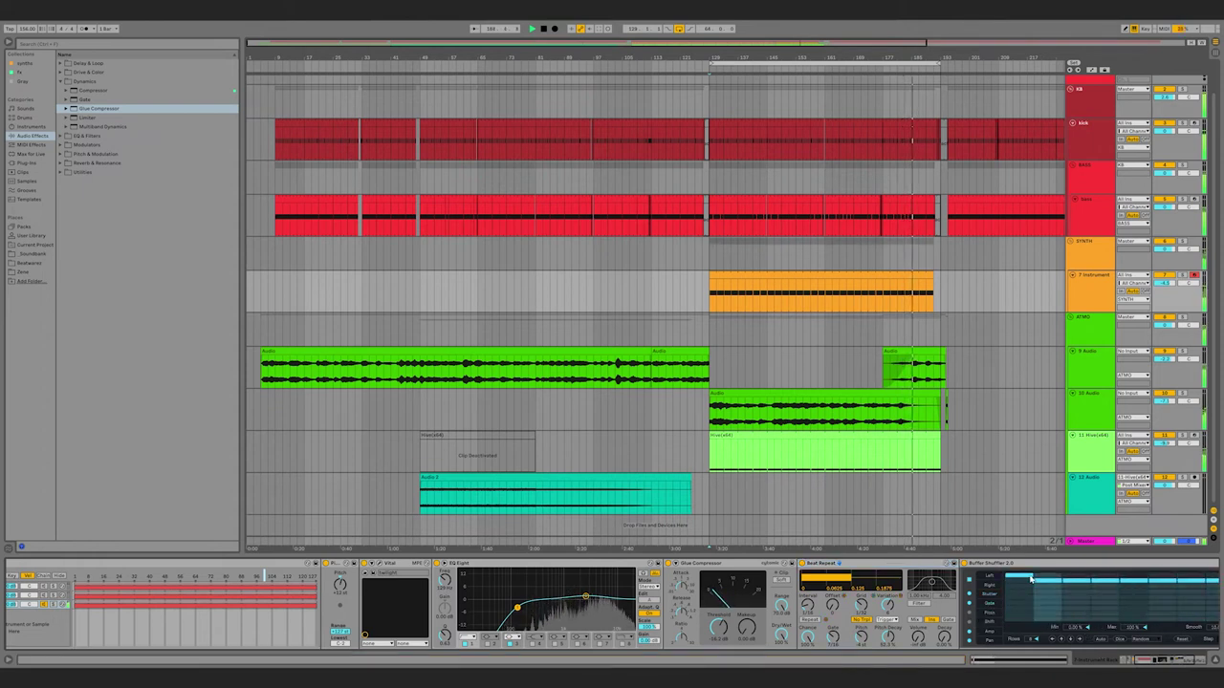
left_click(1080, 578)
left_click_drag(1134, 577, 1112, 576)
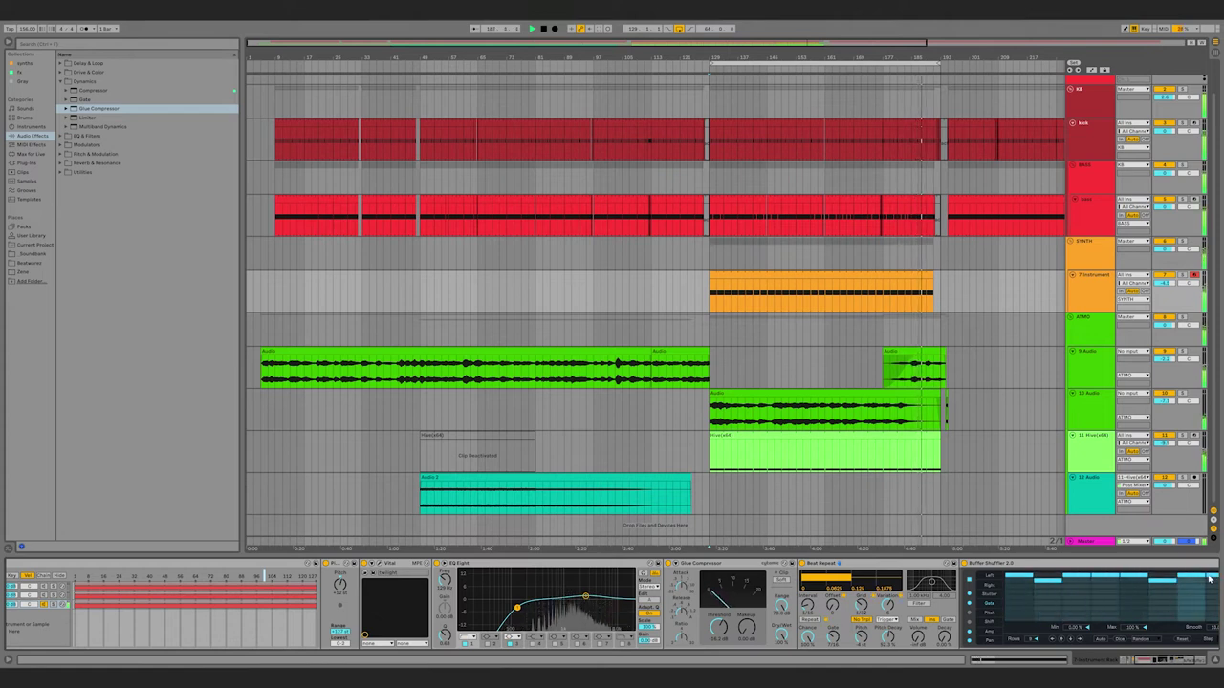
left_click(990, 611)
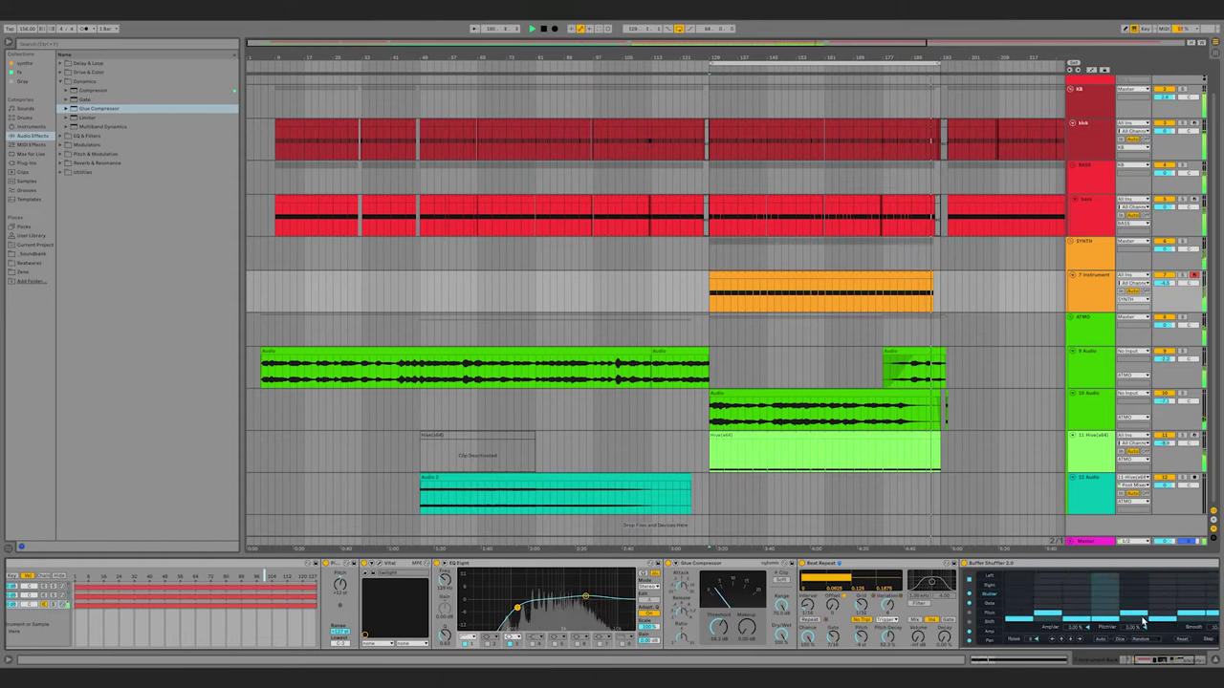
mouse_move(1163, 660)
left_mouse_down()
mouse_move(1178, 662)
mouse_move(1156, 659)
left_mouse_up()
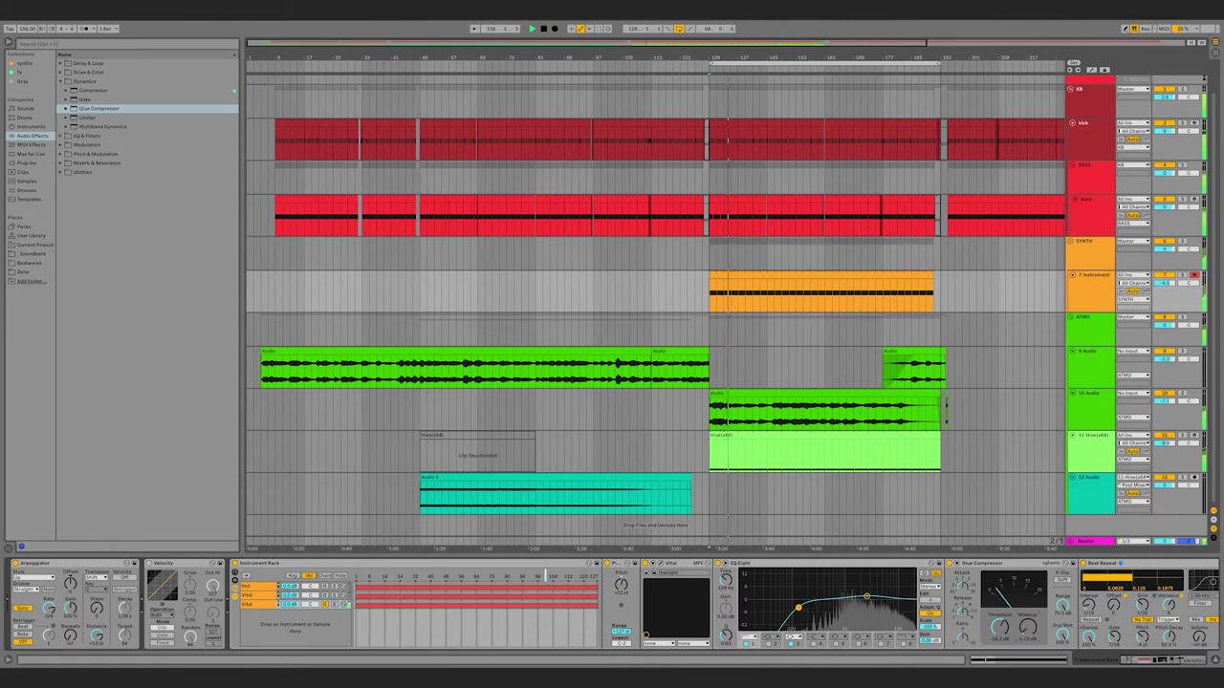
- Flatten Buffer Shuffler's pan row so that all its steps share the same low value
left_click(1174, 661)
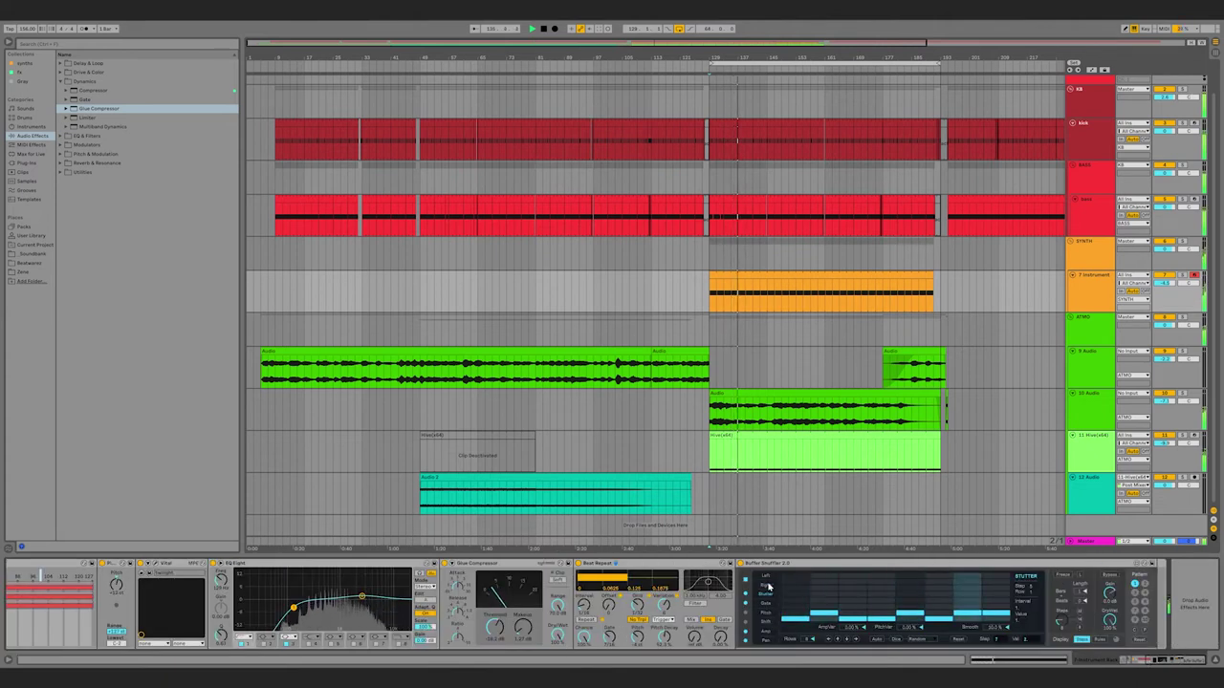
left_click(767, 641)
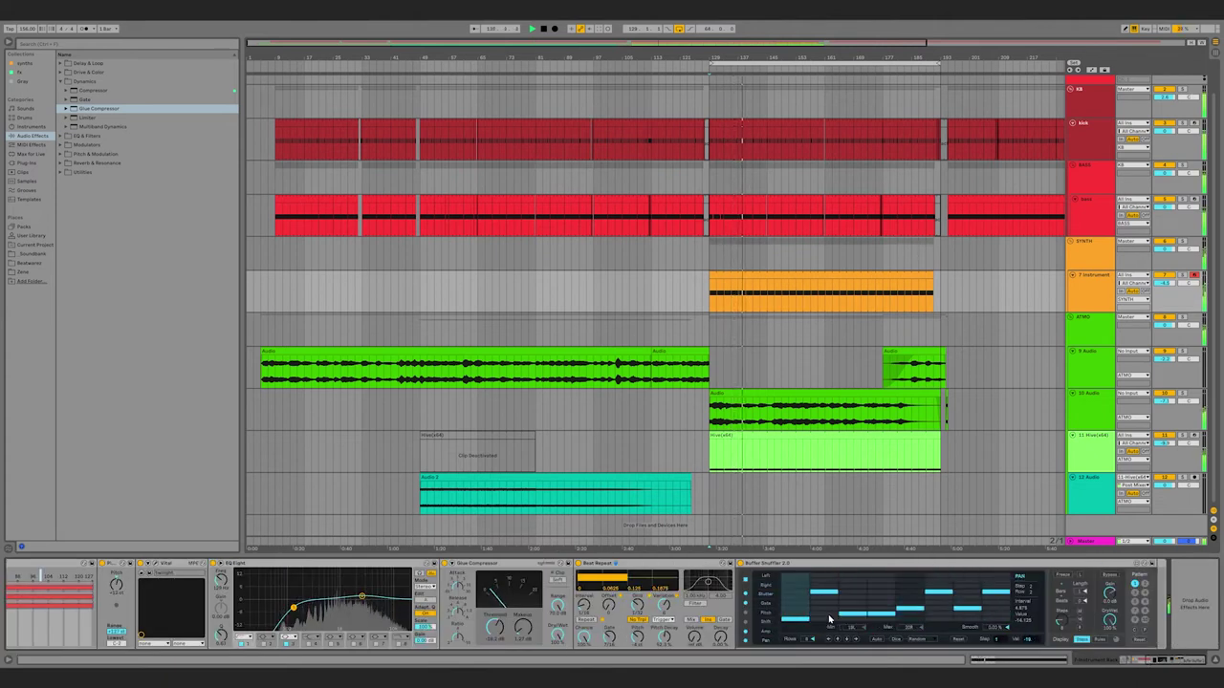
left_click_drag(861, 622, 1011, 627)
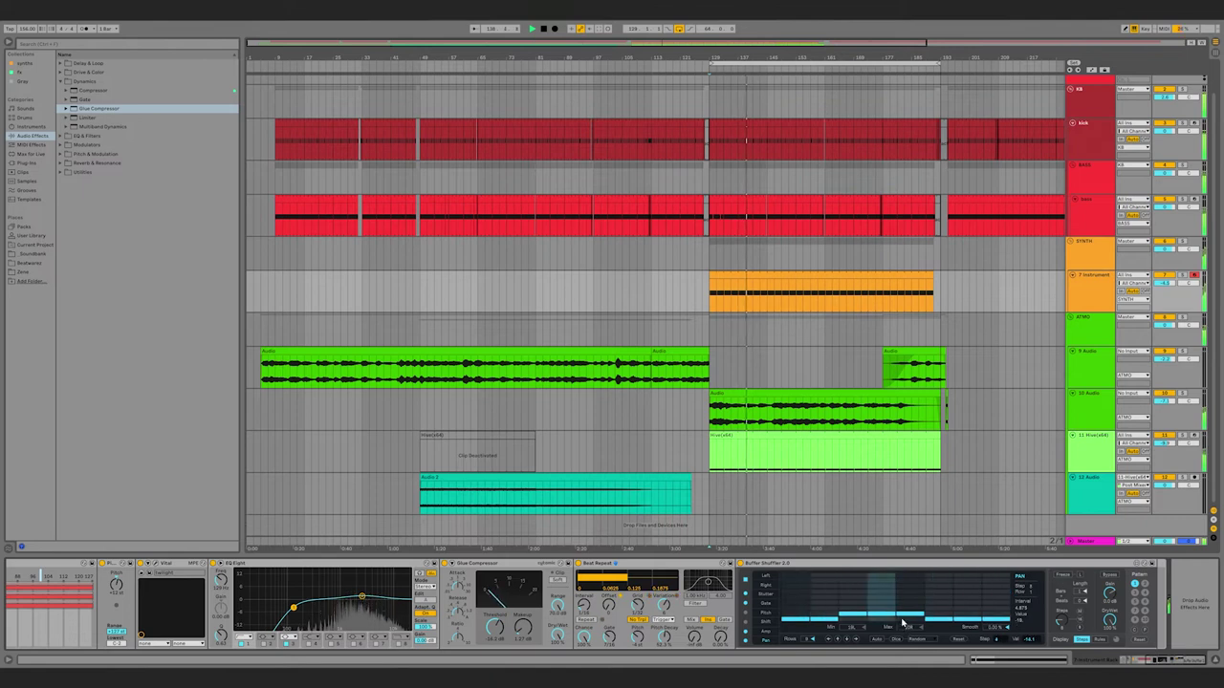
left_click_drag(859, 626, 903, 626)
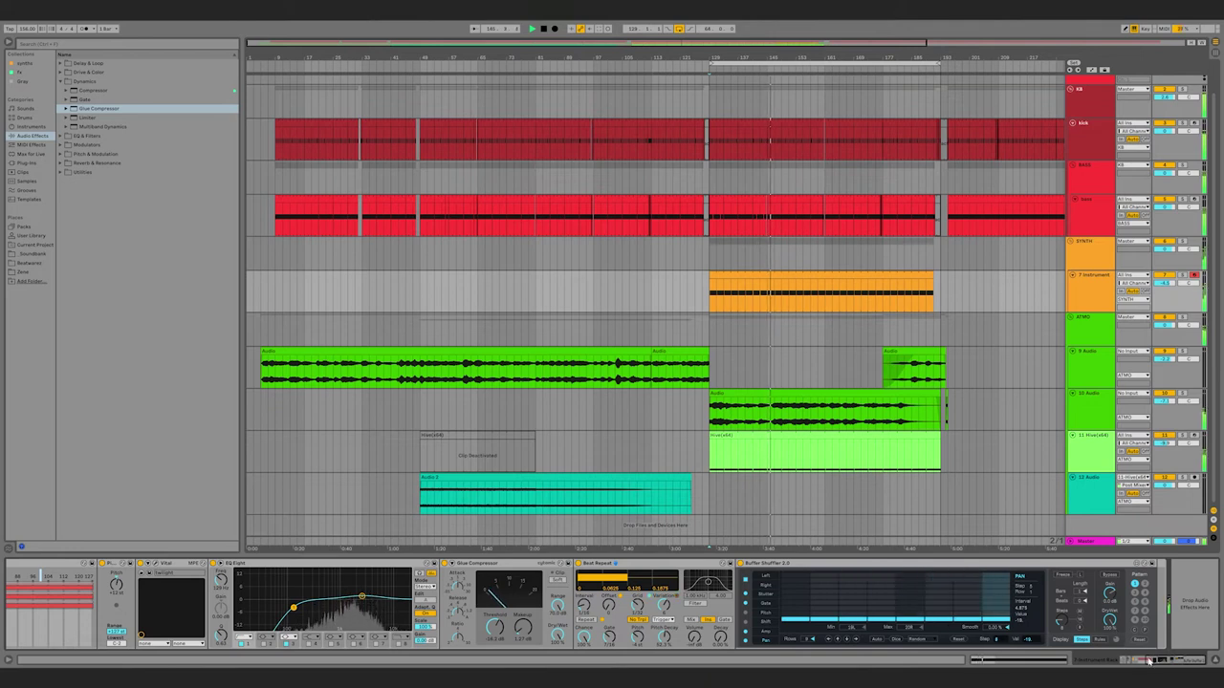
- Inspect the rack's chain selector zones and their range options, restore the velocity zone view and select the first chain
left_click_drag(1151, 660, 1100, 664)
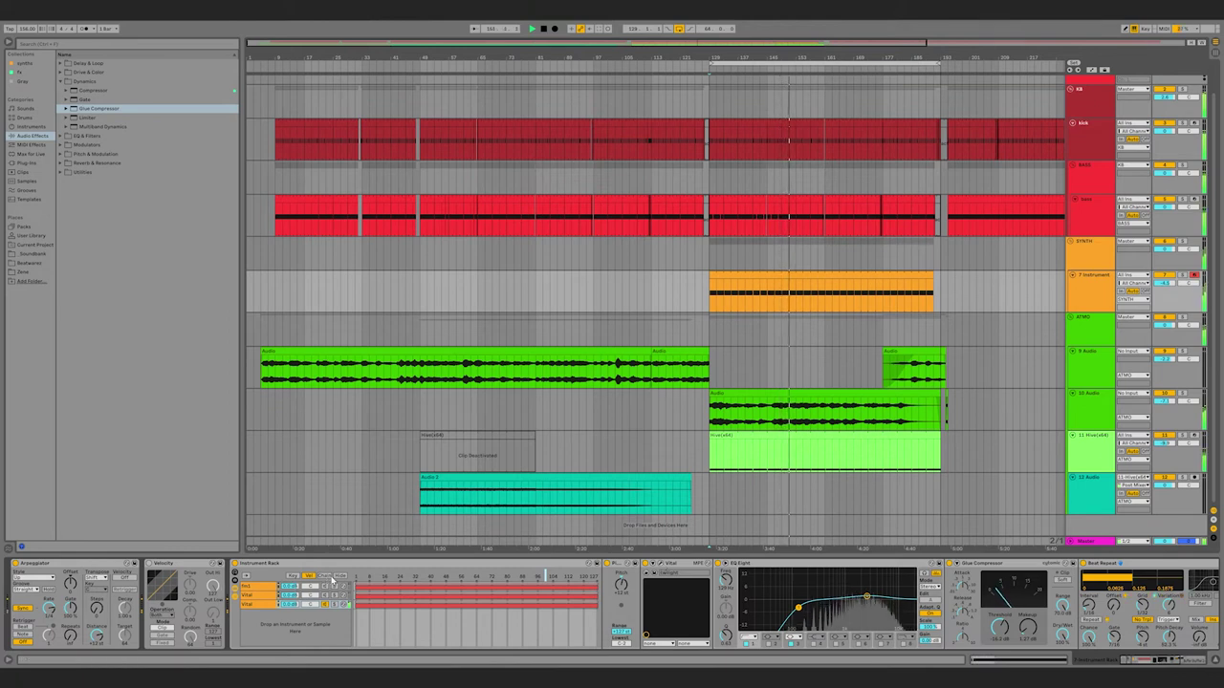
left_click(324, 577)
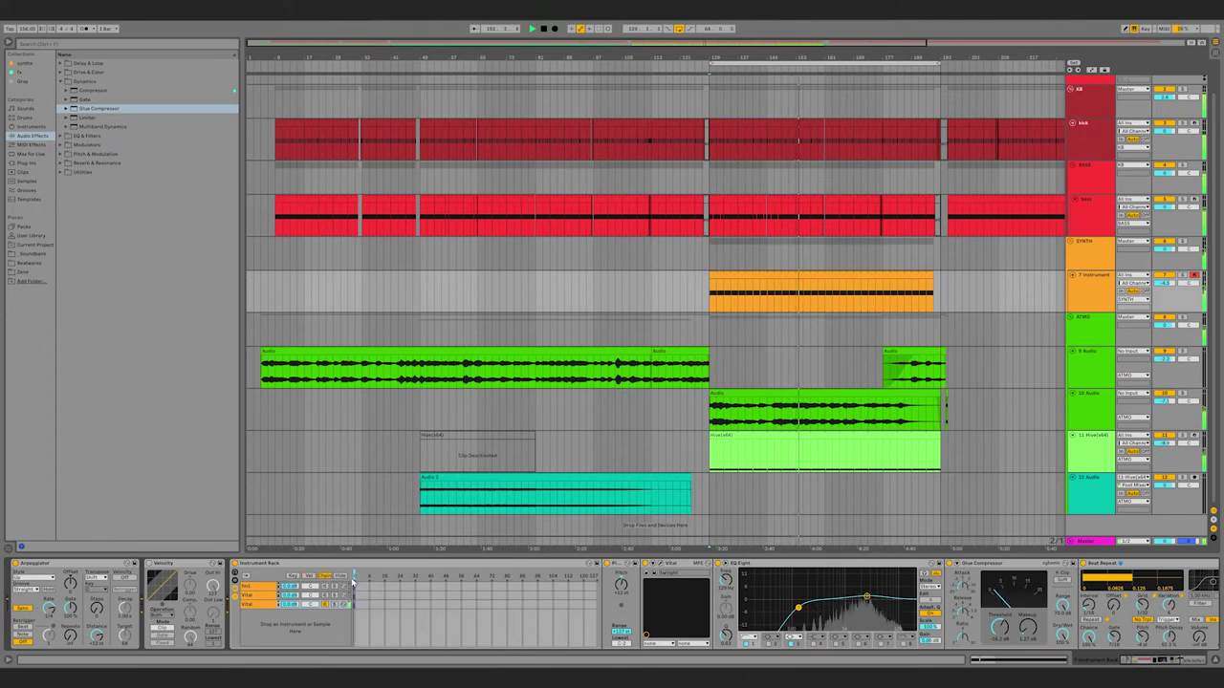
right_click(384, 576)
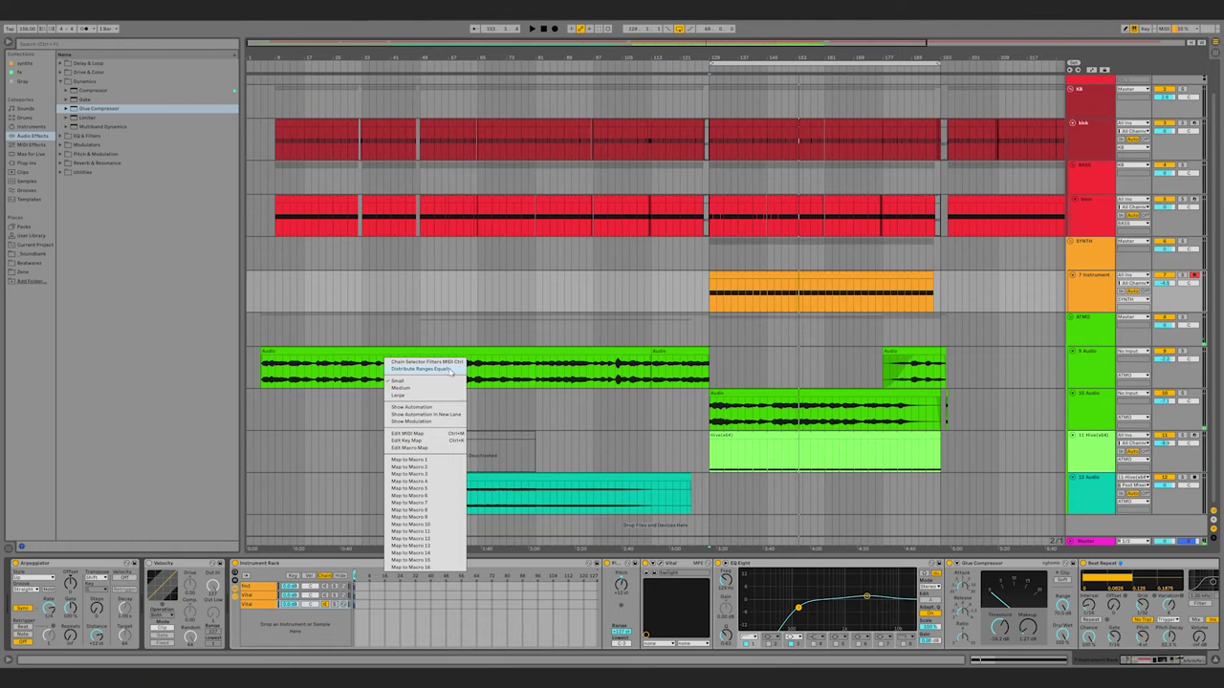
left_click(276, 568)
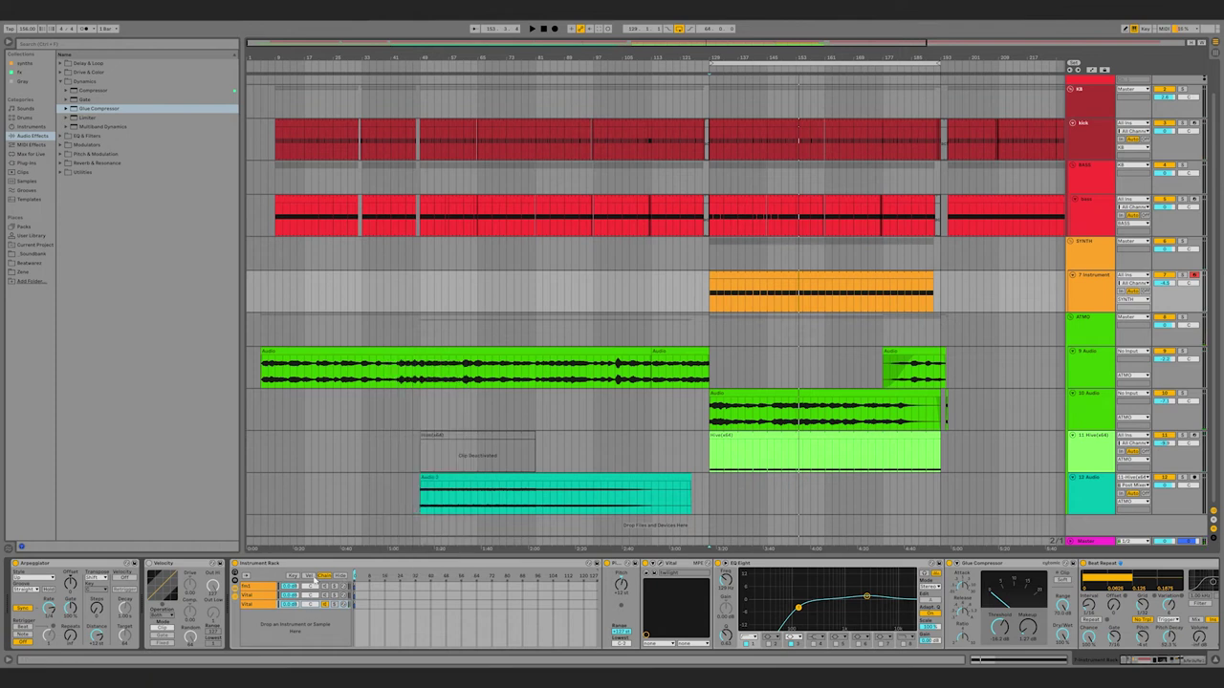
left_click(308, 577)
left_click(265, 587)
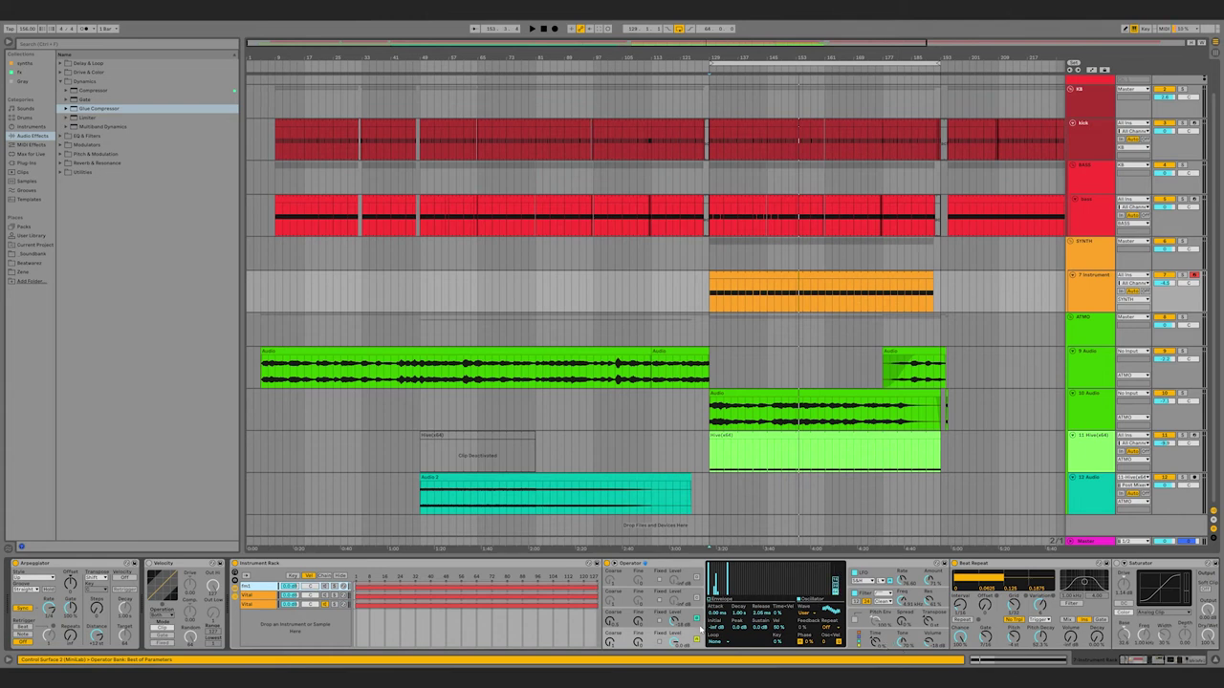
- Review the Operator envelope in the first chain, and inspect the second chain's Vital formingFrequency patch in its plug-in window
left_click(776, 629)
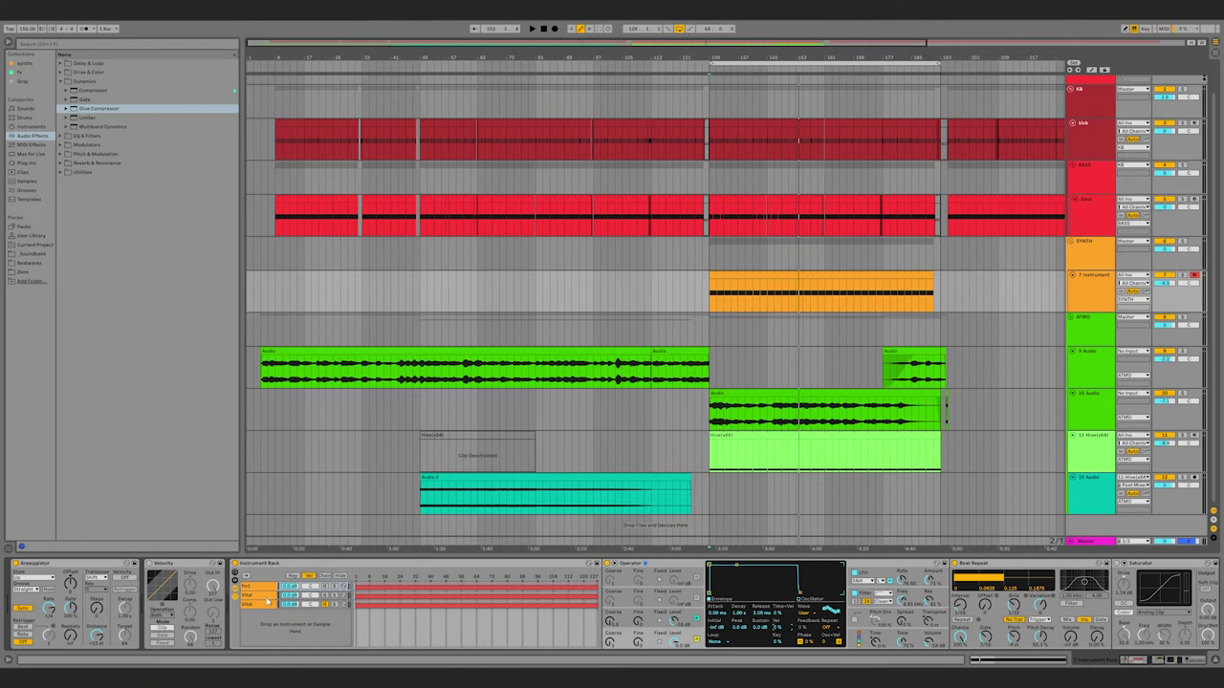
left_click(268, 604)
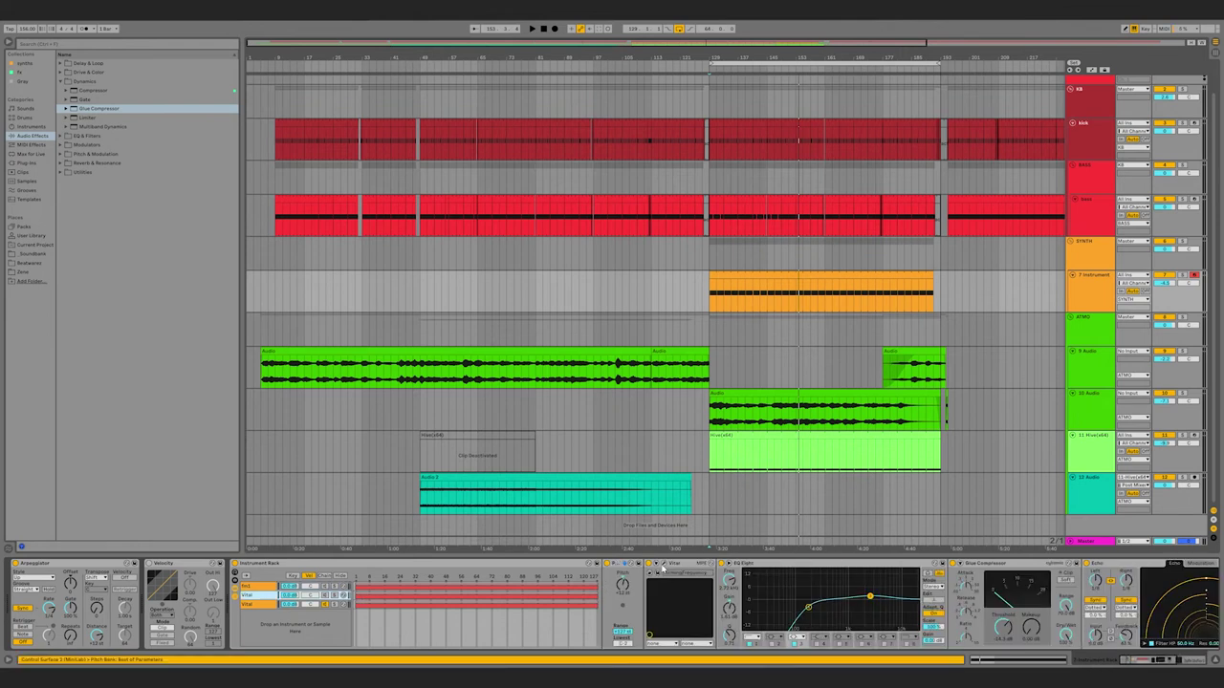
left_click(656, 568)
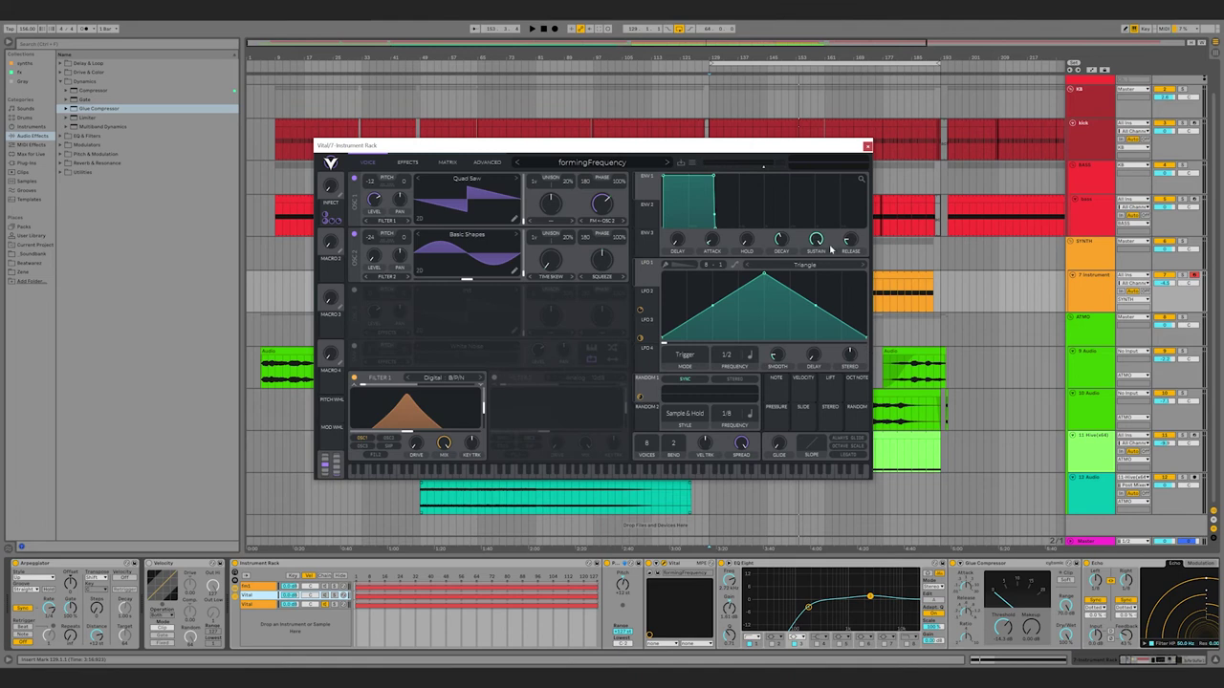
left_click(867, 146)
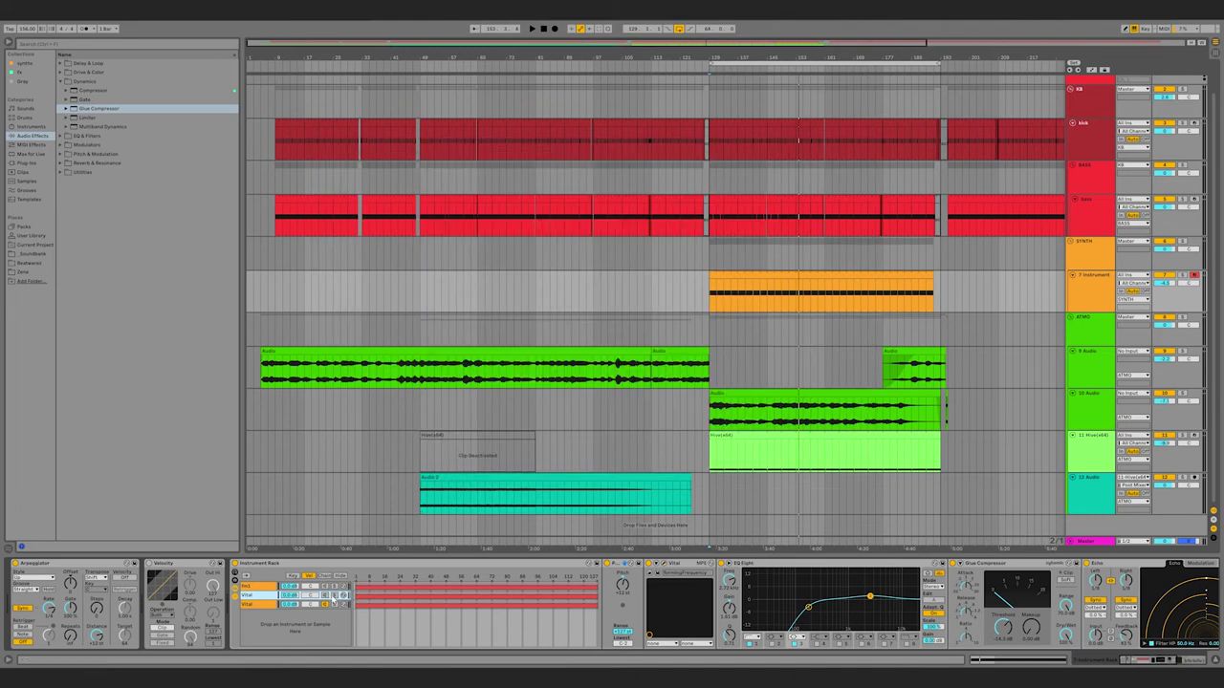
- Activate the Velocity device before the Instrument Rack and start playback
left_click(149, 563)
key("space")
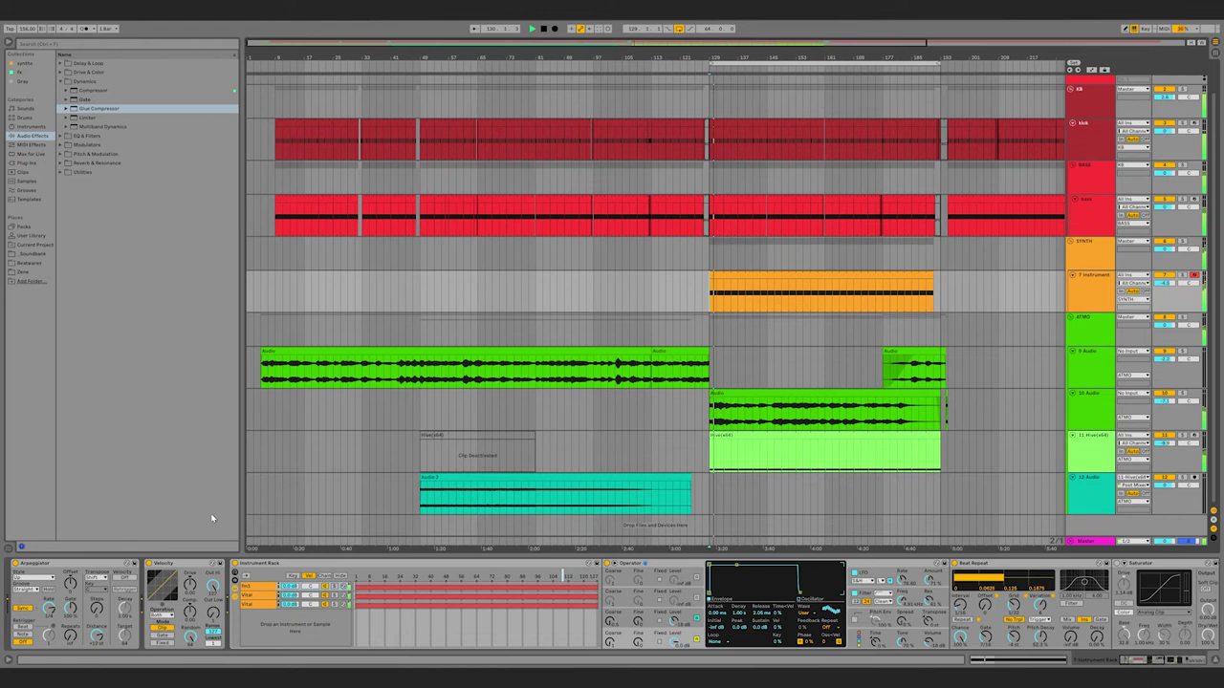
- Distribute the three chains' velocity ranges equally, and adjust the zone edges so neighbouring layers overlap slightly
right_click(423, 572)
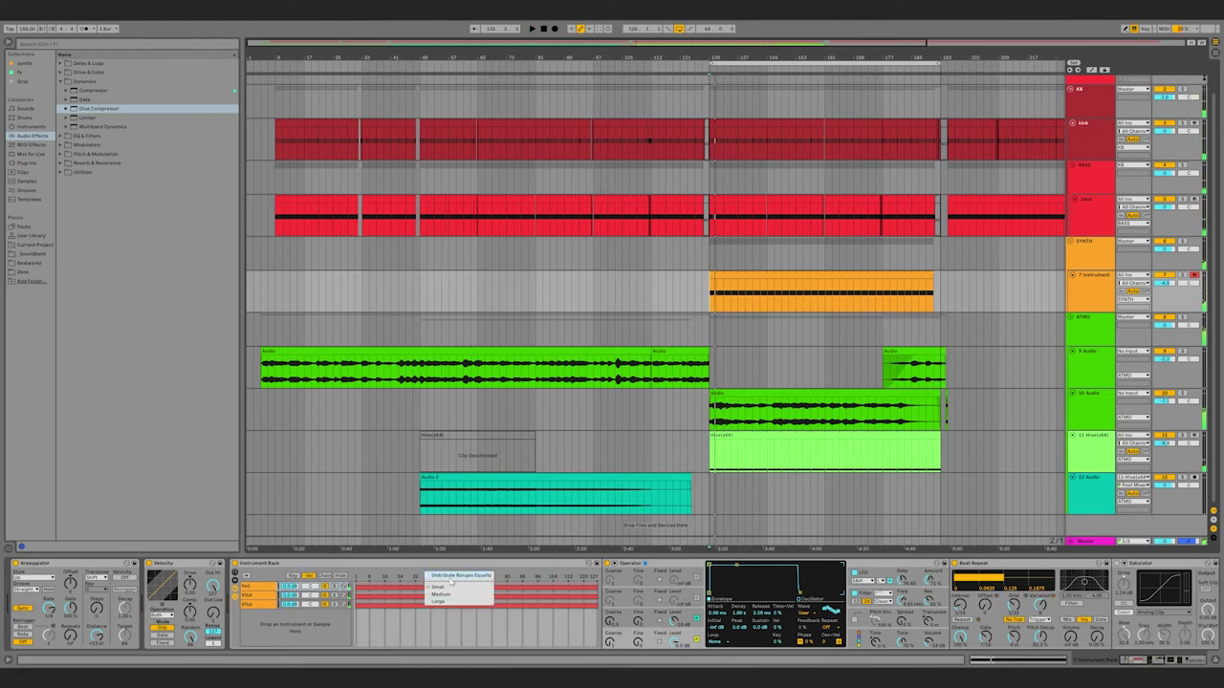
left_click(454, 578)
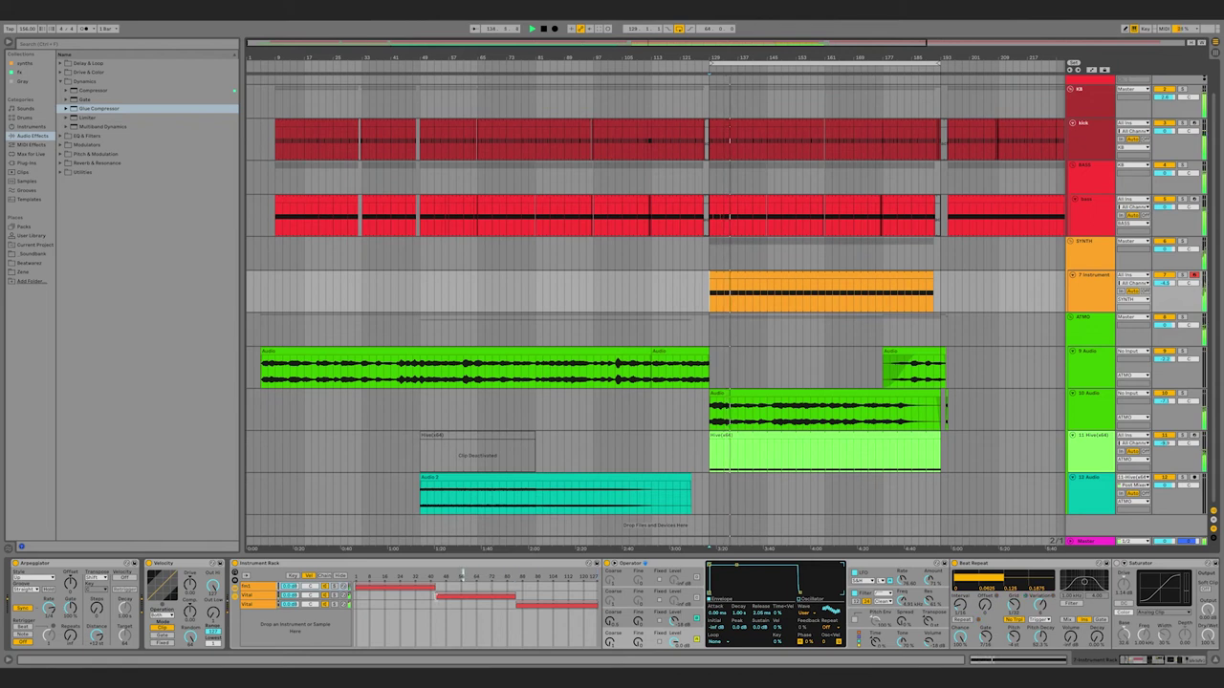
left_click_drag(437, 596, 447, 597)
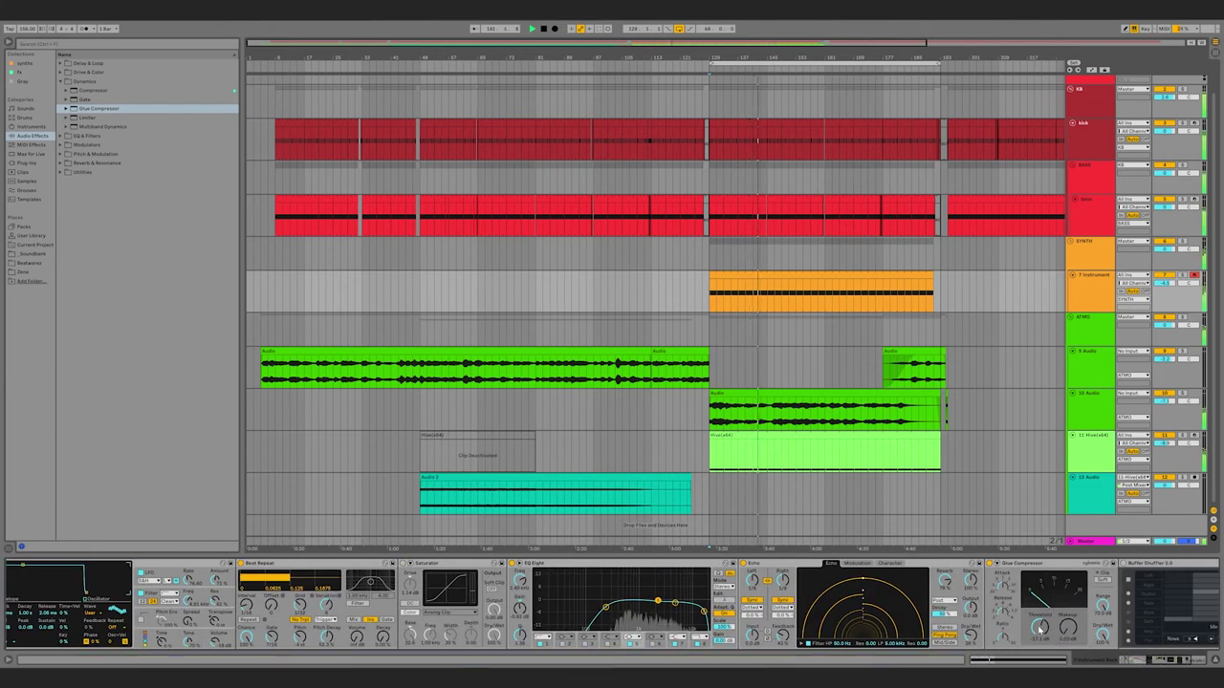
- Examine the first chain's devices from Operator through Glue Compressor to Buffer Shuffler 2.0 during playback
left_click(1177, 661)
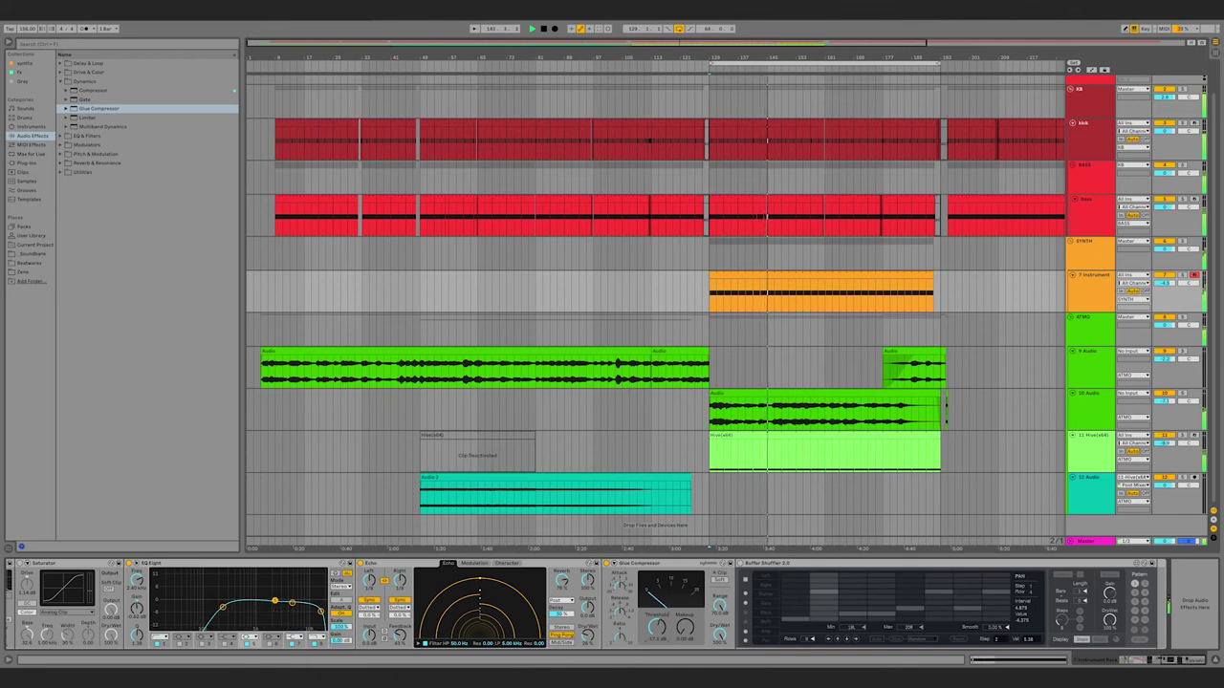
left_click(1136, 660)
left_click(268, 586)
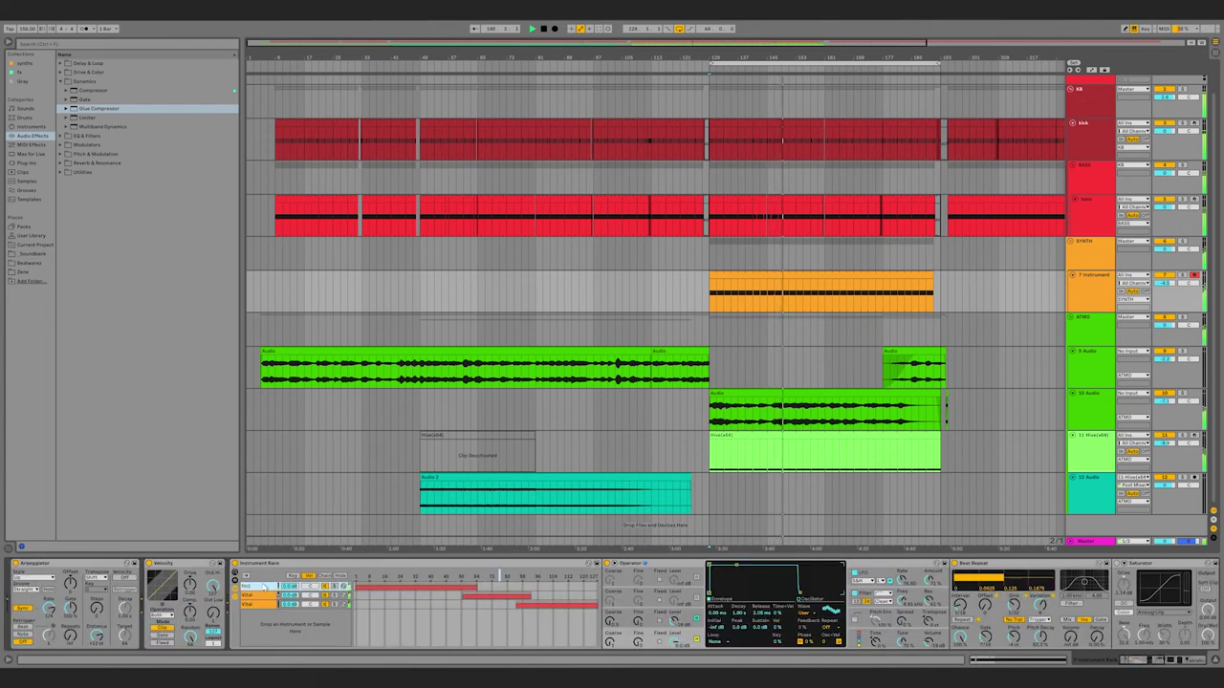
mouse_move(1159, 660)
left_mouse_down()
mouse_move(1194, 661)
mouse_move(1144, 660)
left_mouse_up()
- Hide the device view and fine-tune the volume of the 7 Instrument track
left_click(1215, 661)
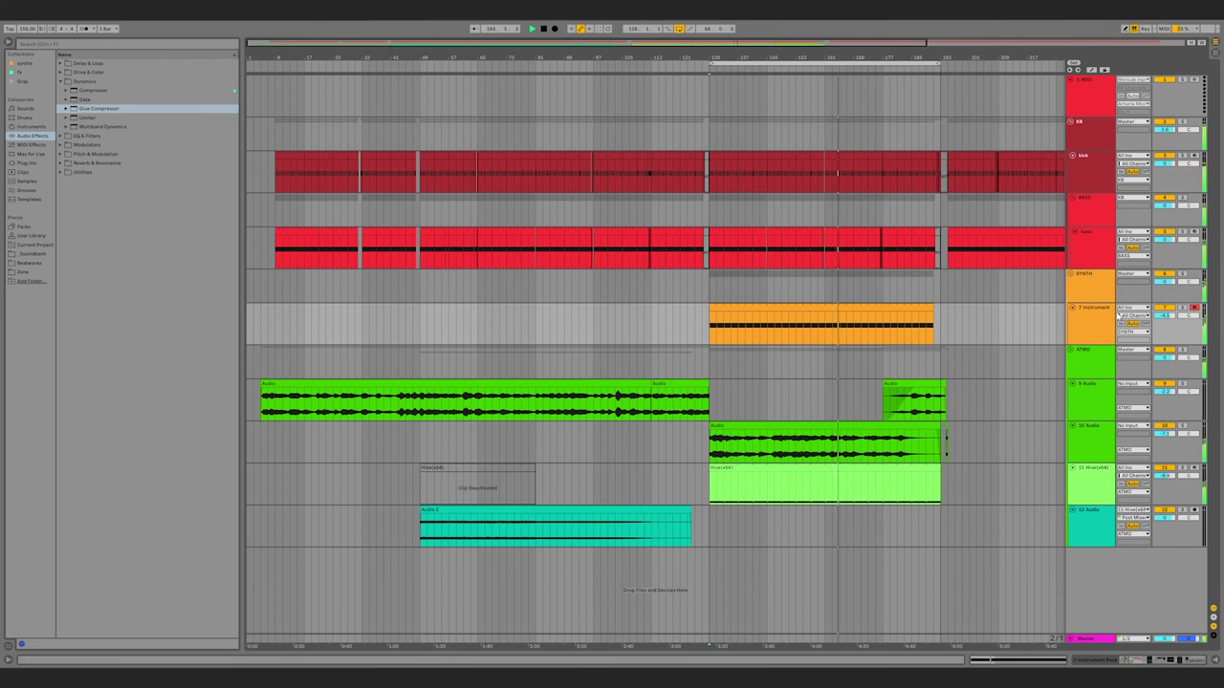
left_click(1172, 321)
left_click(1169, 316)
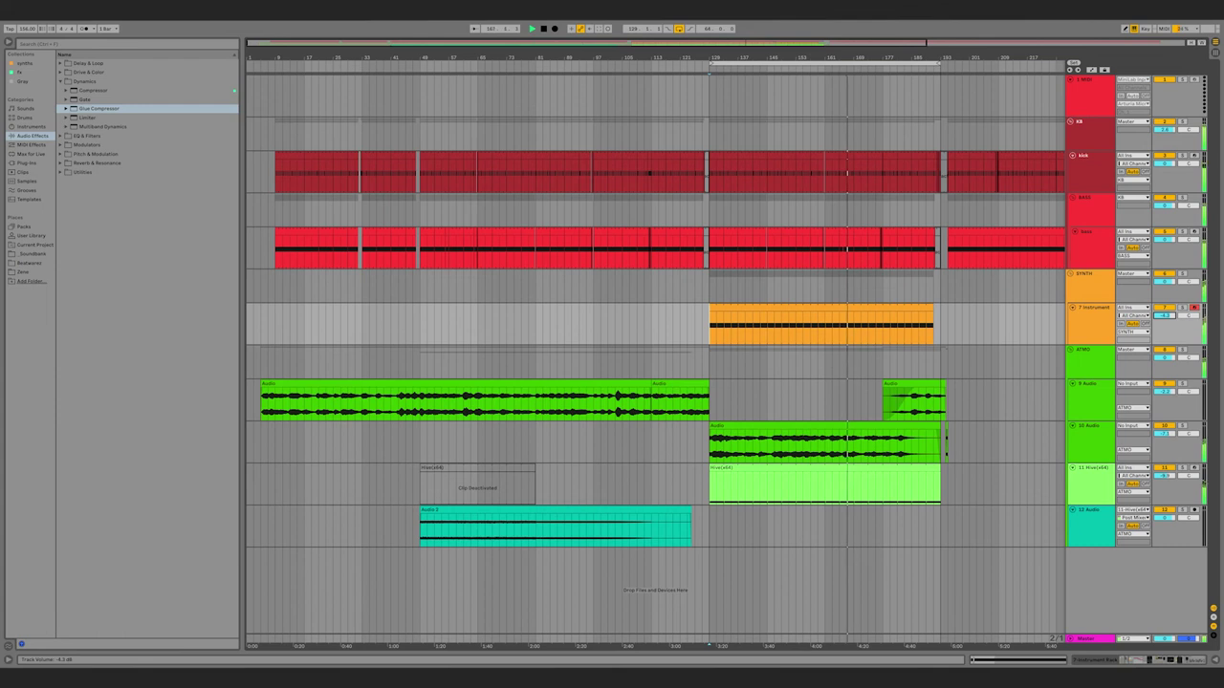
left_click_drag(1173, 318, 1174, 318)
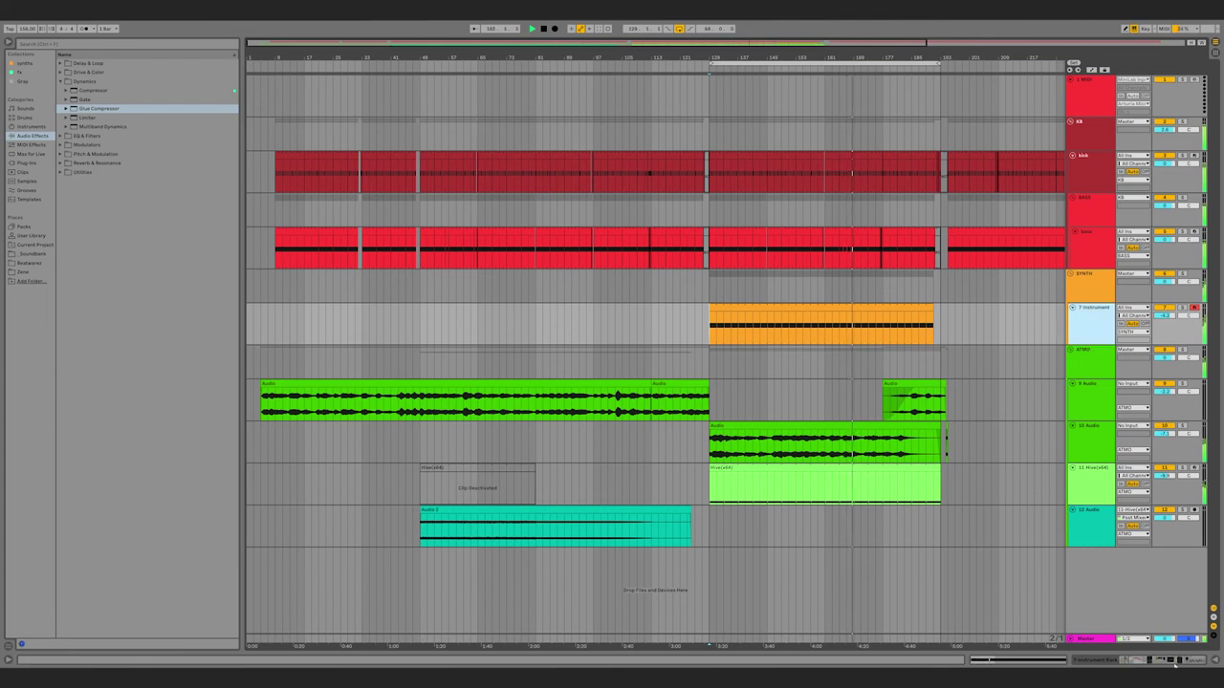
- Show the rack's devices again and examine the third chain from Vital through Beat Repeat to Buffer Shuffler 2.0
left_click(1175, 662)
left_click_drag(1176, 661, 1121, 661)
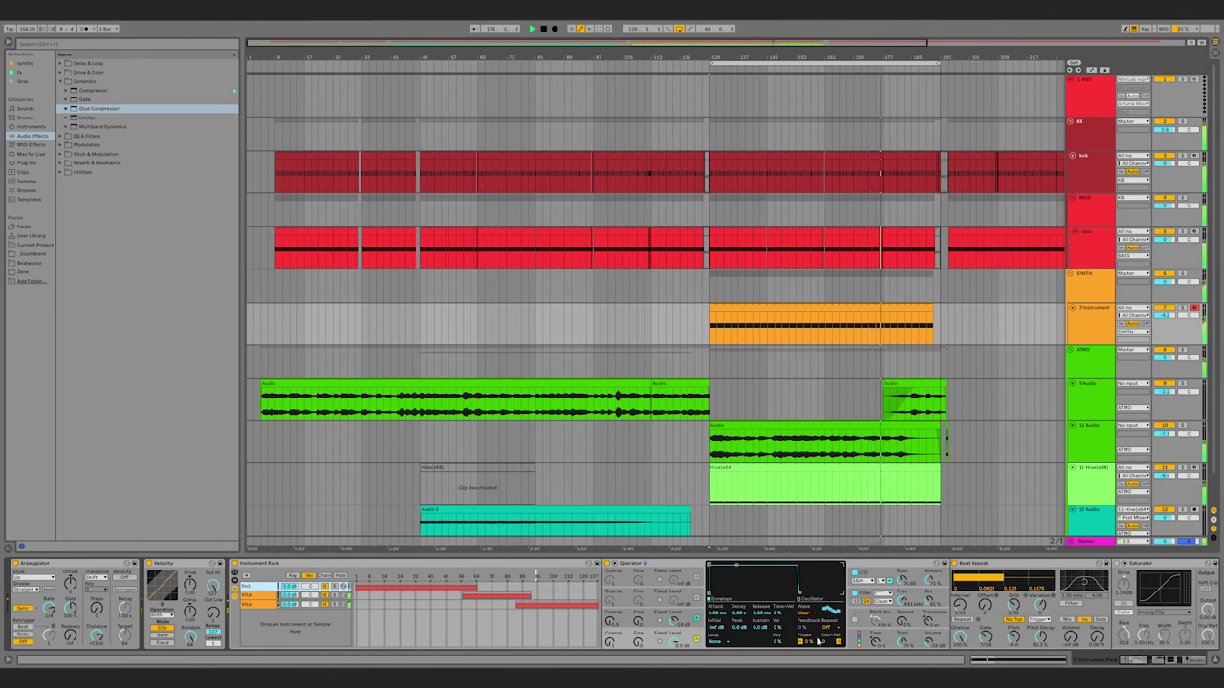
left_click(250, 605)
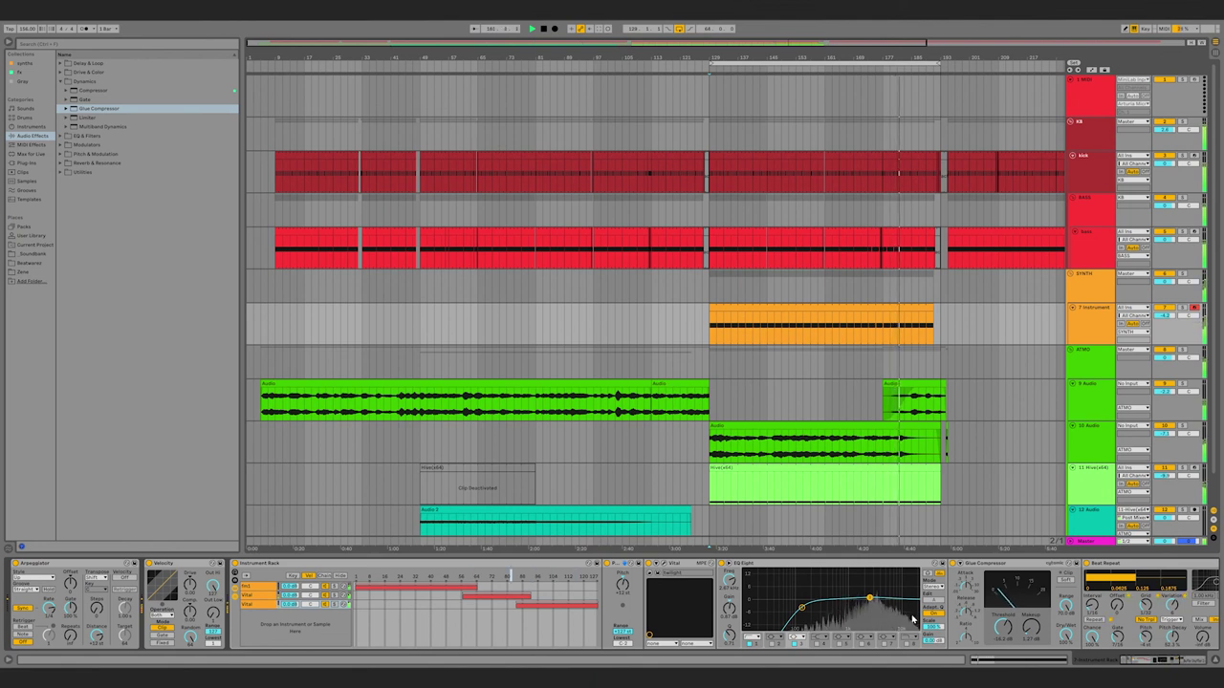
left_click_drag(1153, 661, 1187, 662)
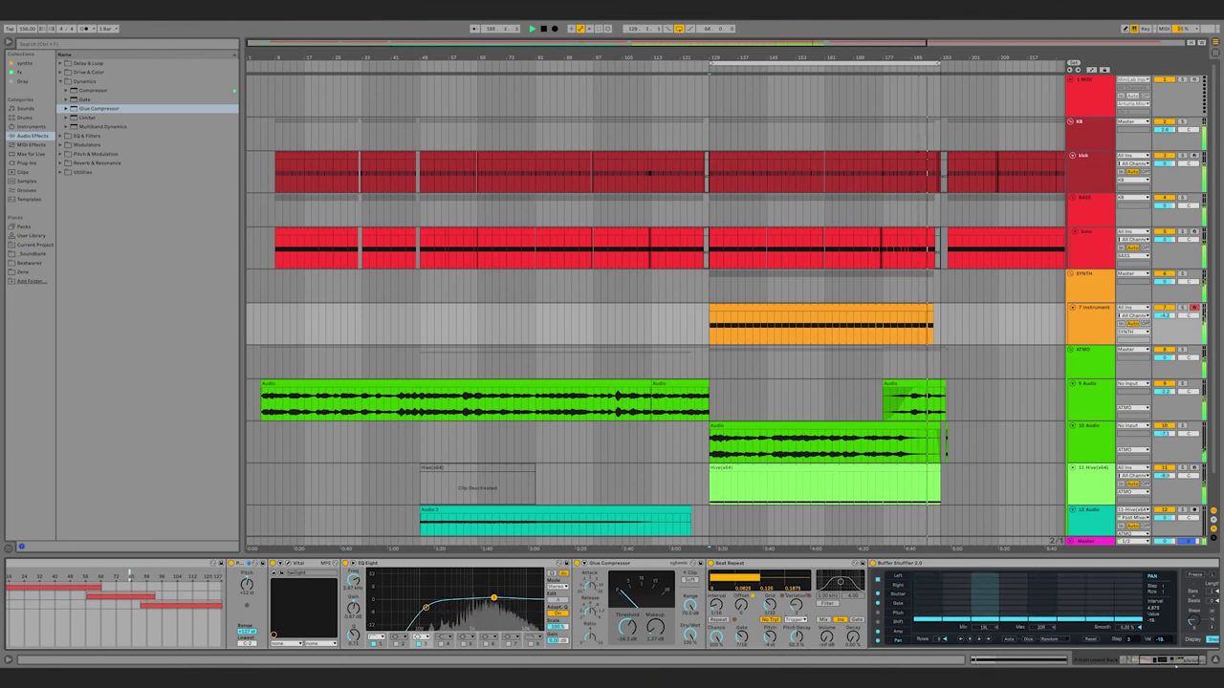
left_click(1139, 663)
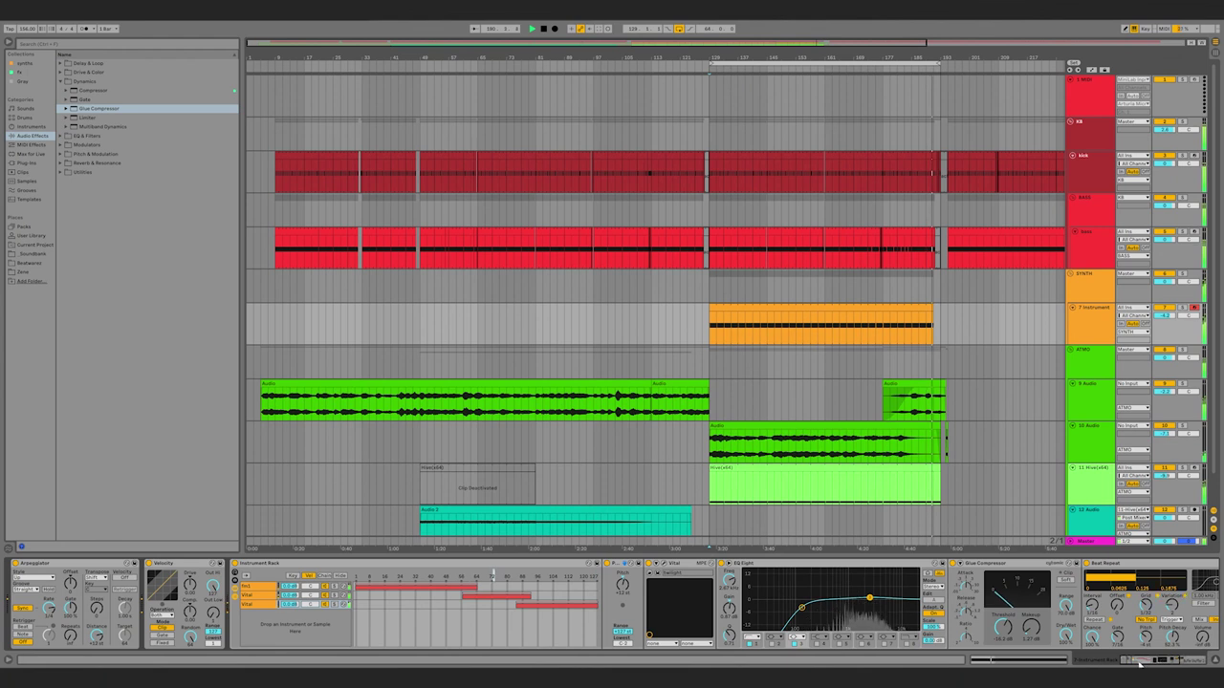